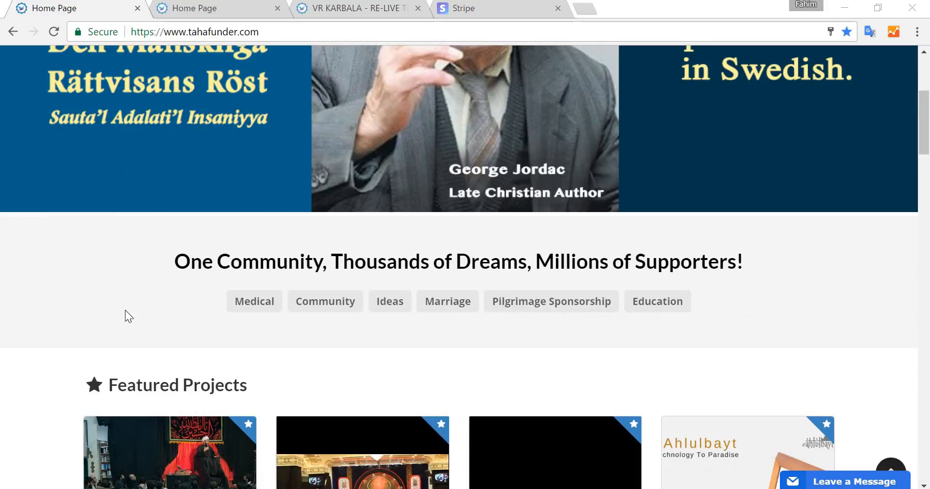
- Scroll through the featured projects on the home page
scroll(31, 315, "down", 3)
scroll(27, 314, "down", 2)
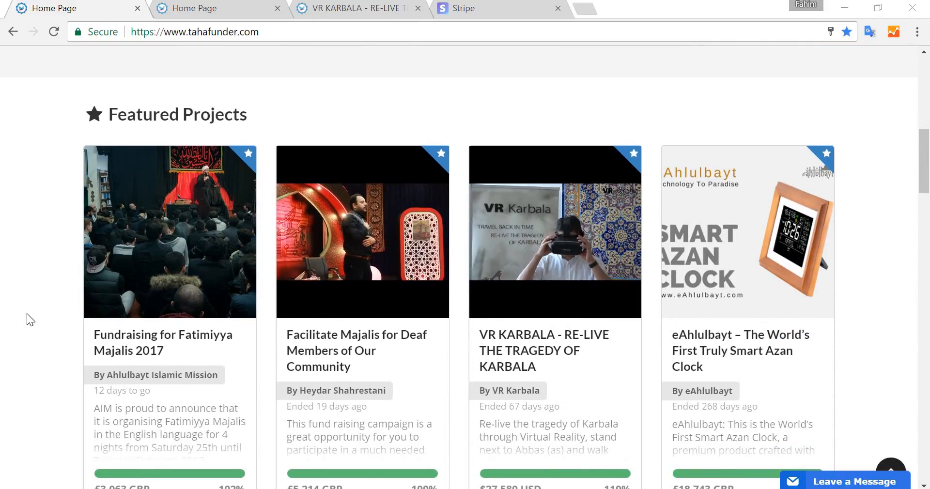
scroll(27, 315, "down", 2)
scroll(27, 315, "up", 1)
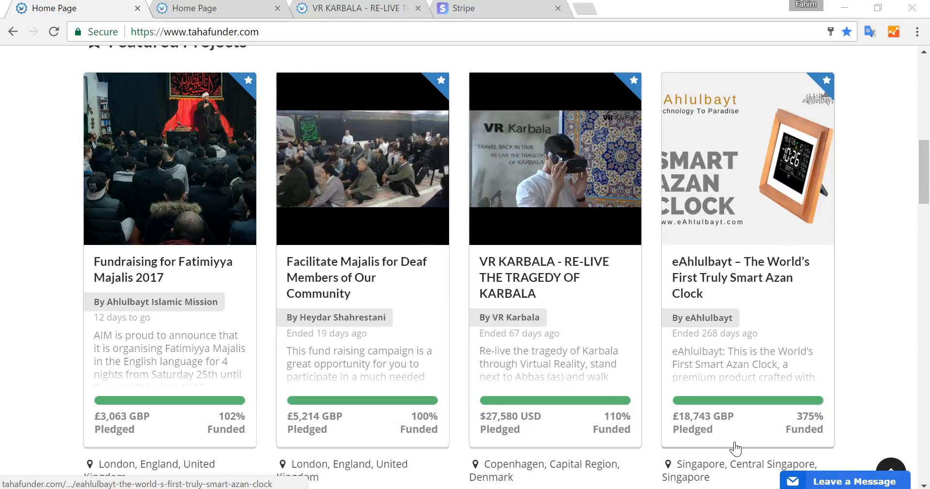
scroll(889, 278, "up", 10)
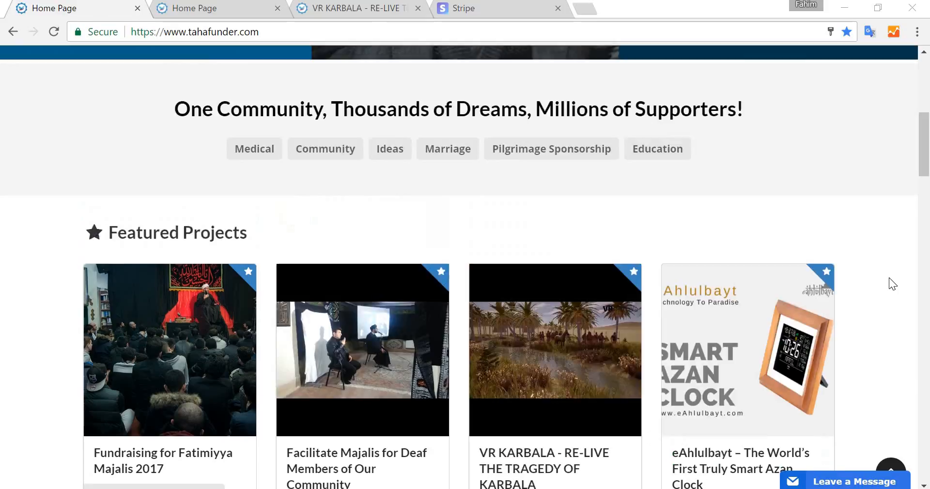
scroll(888, 284, "up", 1)
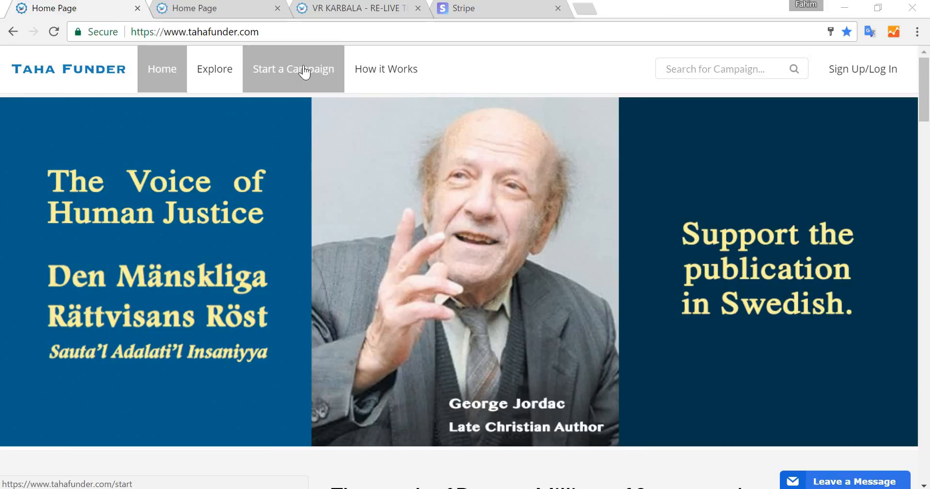
- Open Start a Campaign and log in with the account email and password
left_click(304, 73)
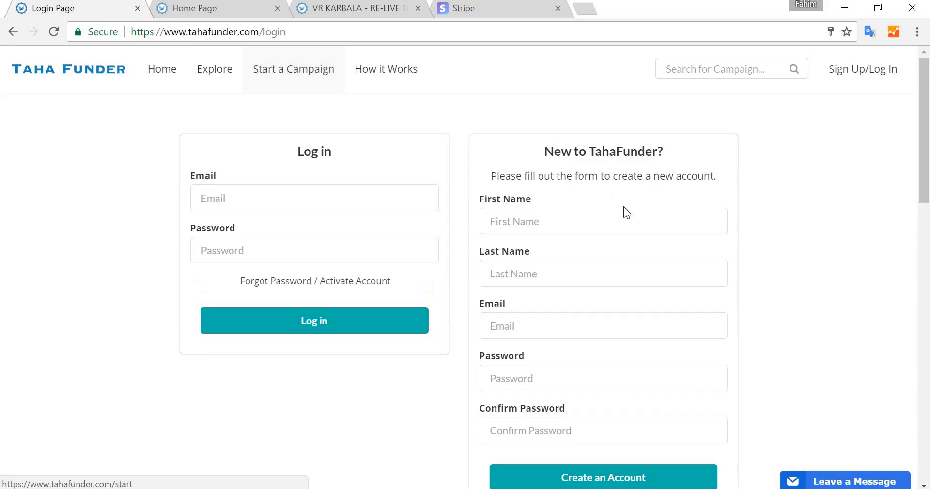
scroll(626, 221, "down", 2)
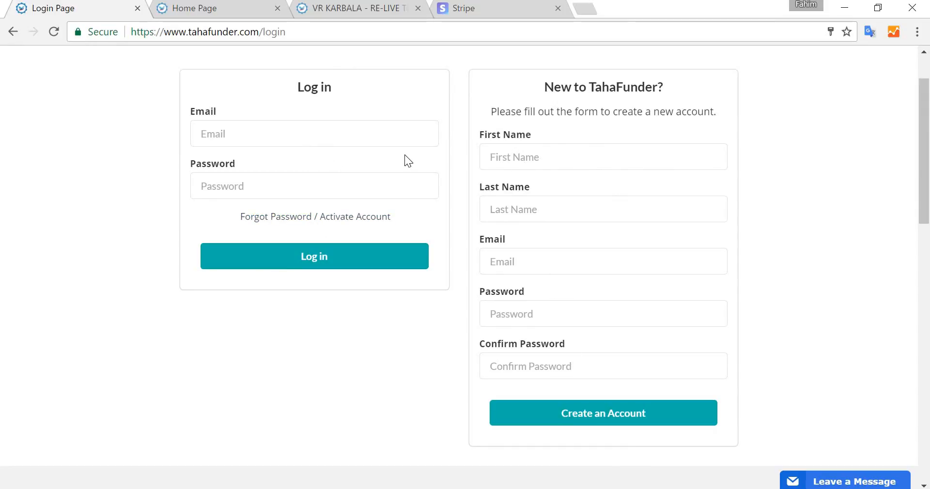
type("m_")
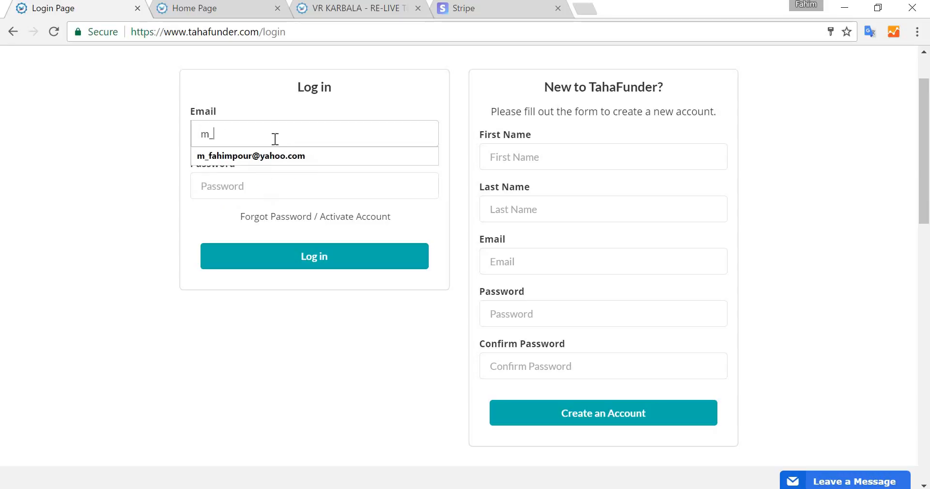
key("Down")
key("Return")
key("Tab")
type("**")
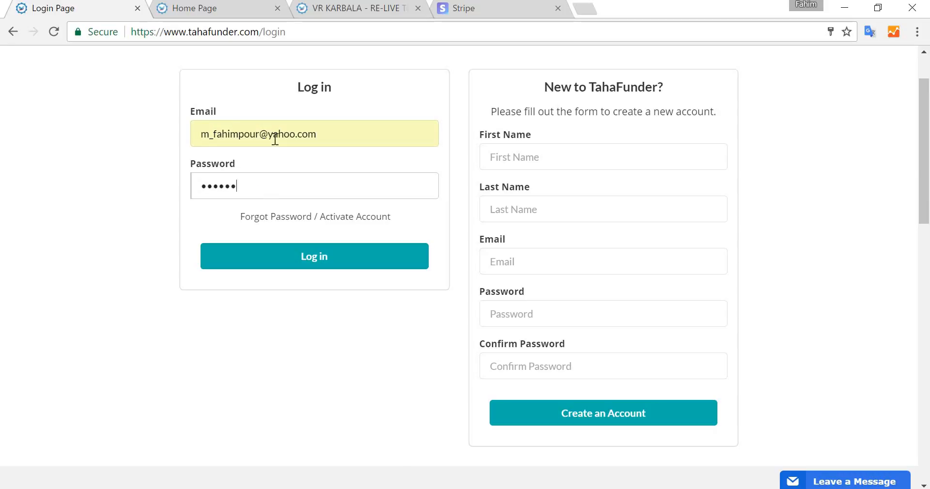
key("Return")
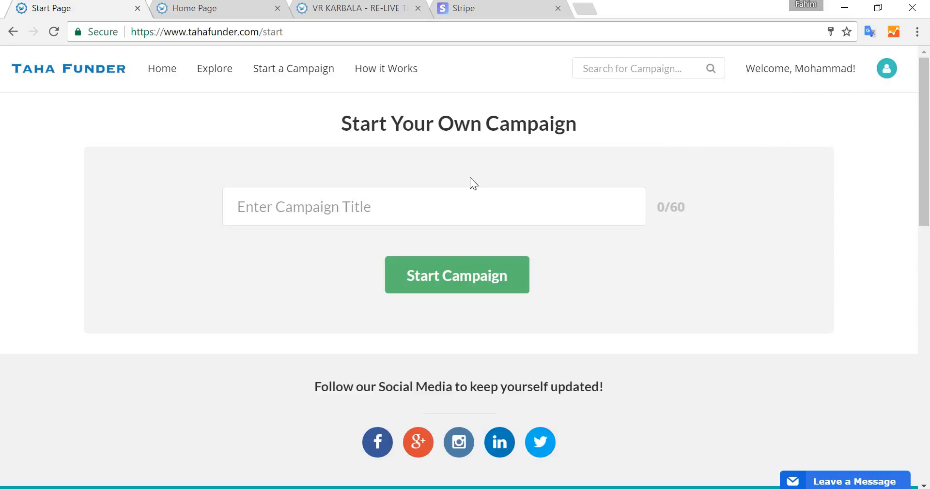
- Review the existing featured campaign titles in the other home page tab
left_click(303, 189)
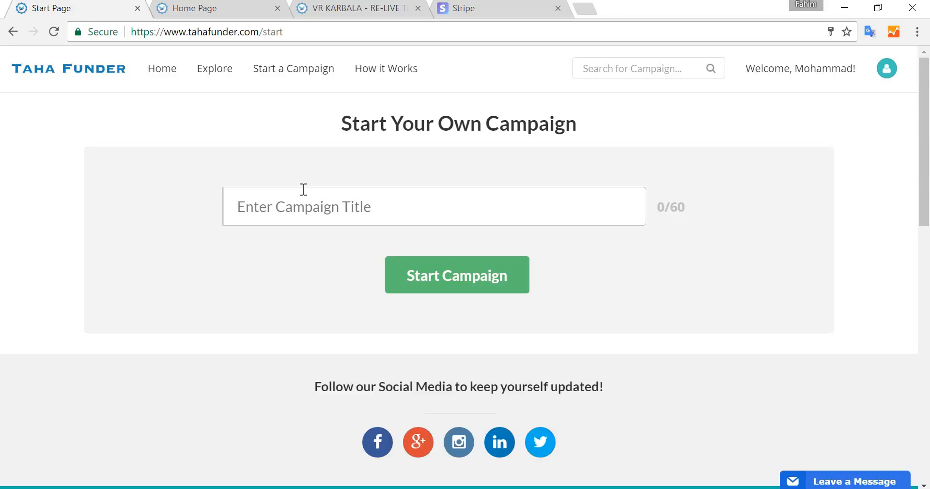
left_click(241, 3)
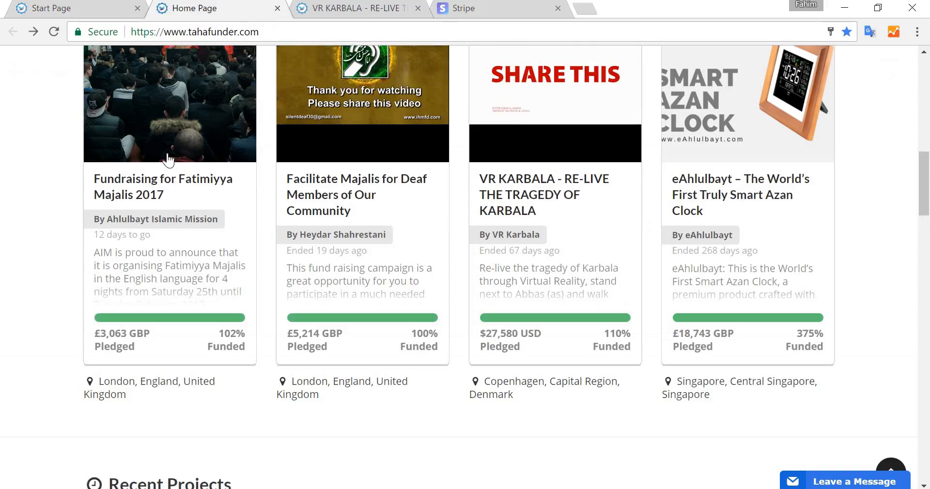
scroll(353, 182, "up", 1)
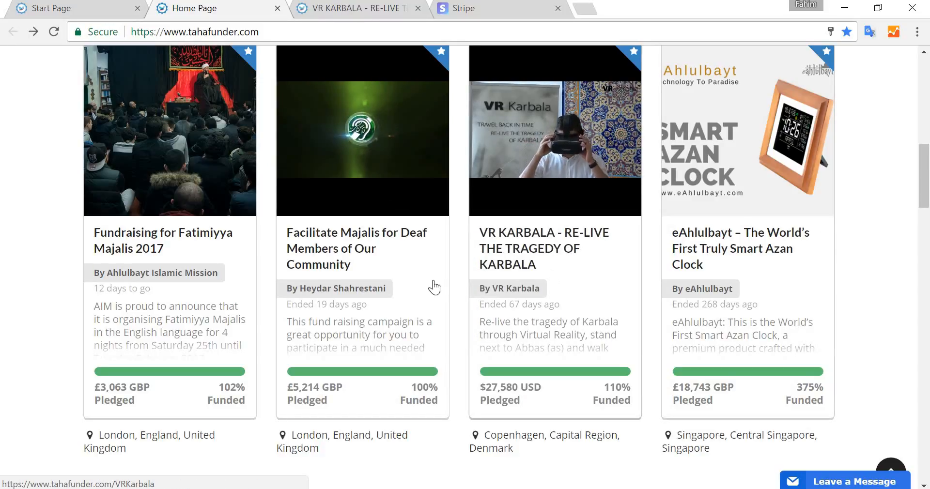
scroll(784, 239, "up", 1)
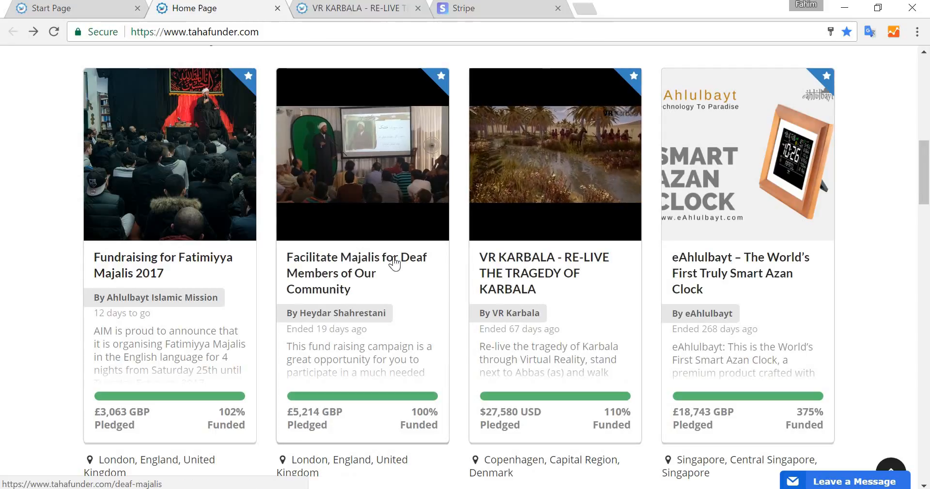
left_click(319, 16)
left_click(100, 11)
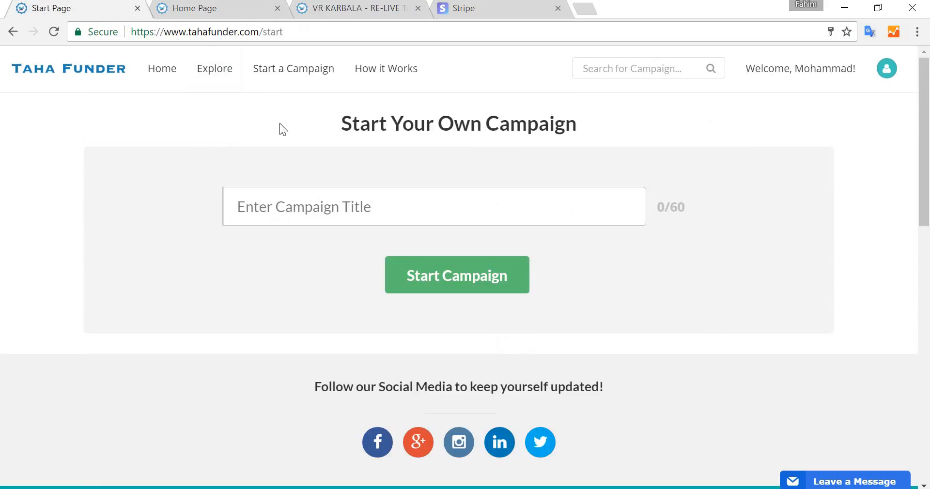
- Enter the campaign title Fundraising for Ramadan 2017 - New York and start the campaign
type("F")
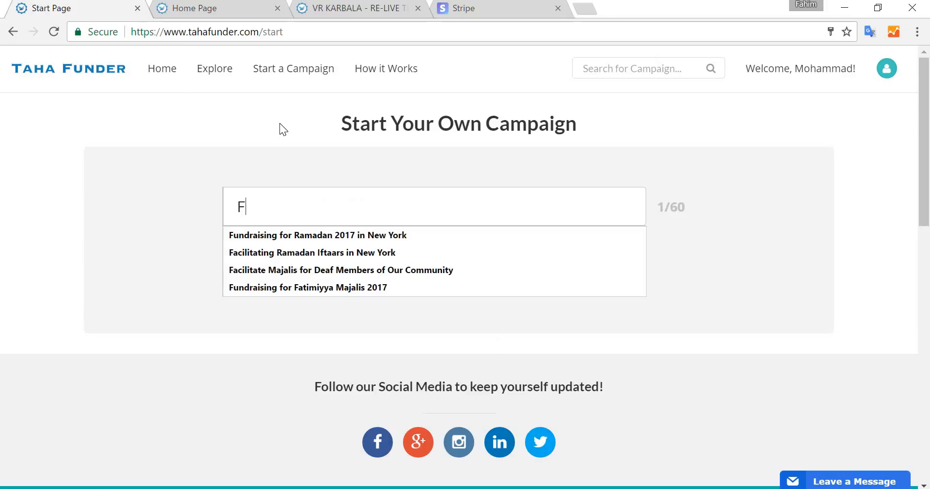
key("BackSpace")
type("Fundrausi")
key("BackSpace")
key("BackSpace")
key("BackSpace")
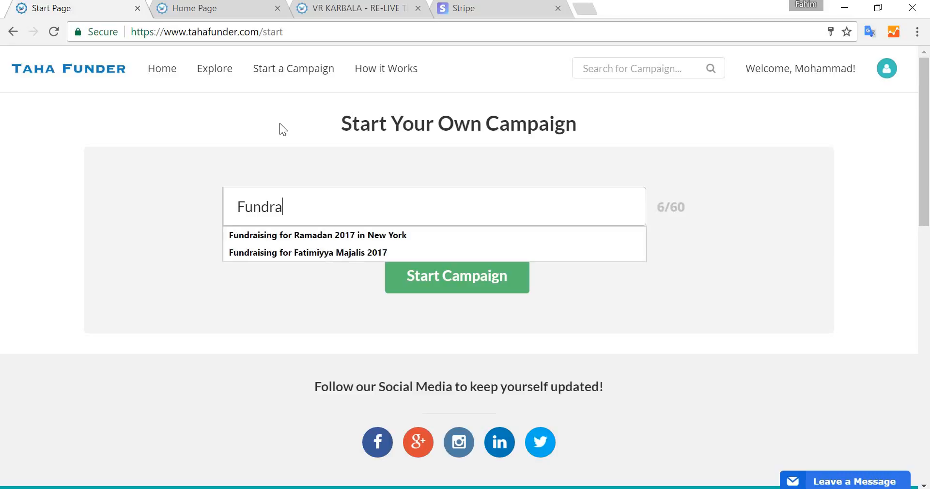
type("ising for R")
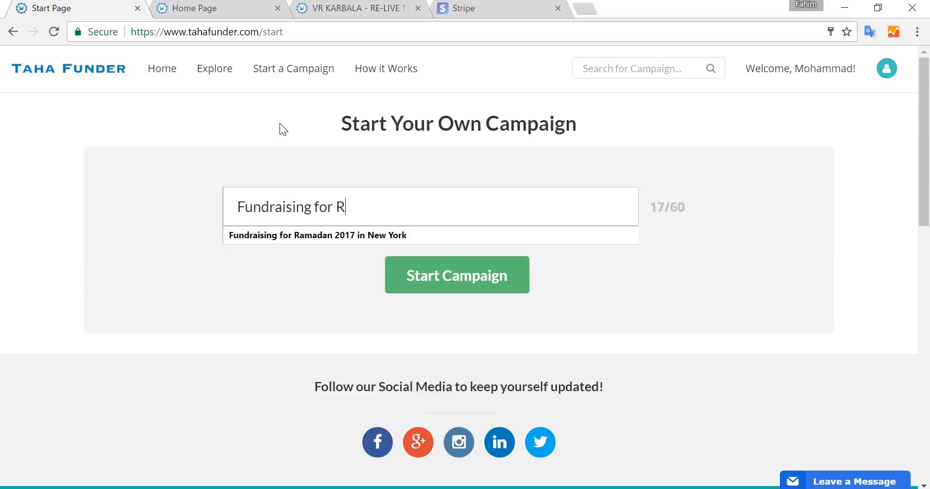
type("amadan 2017 in")
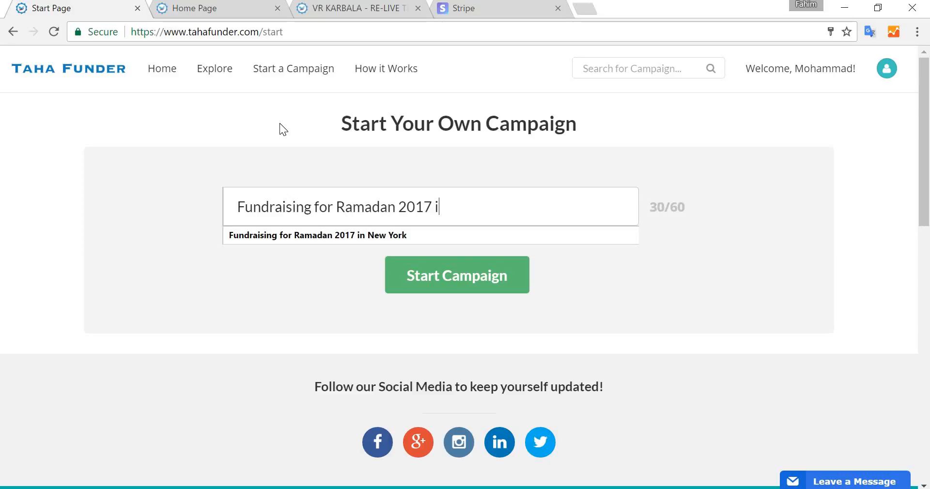
key("BackSpace")
key("BackSpace")
key("BackSpace")
type("-")
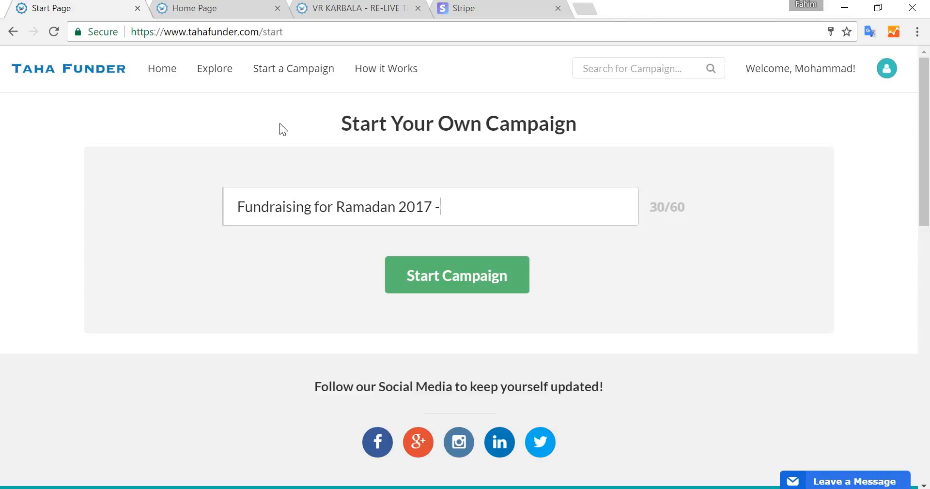
type(" New York")
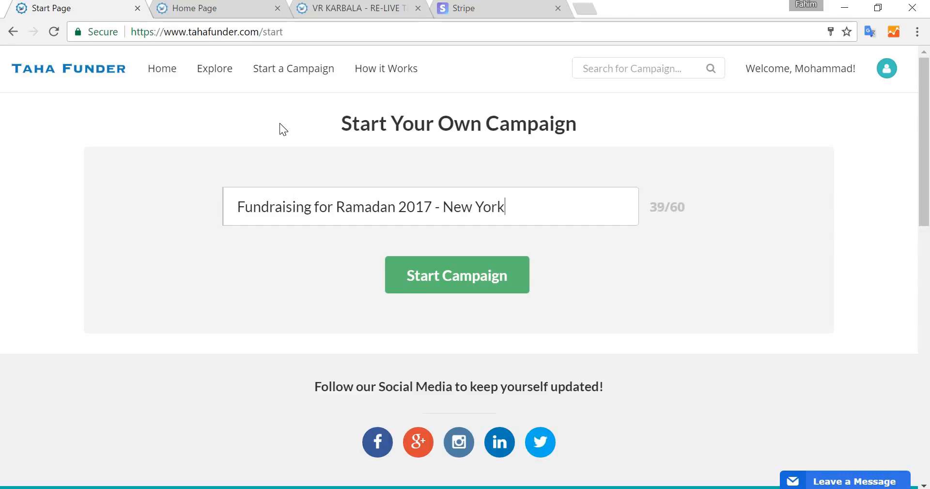
left_click(429, 275)
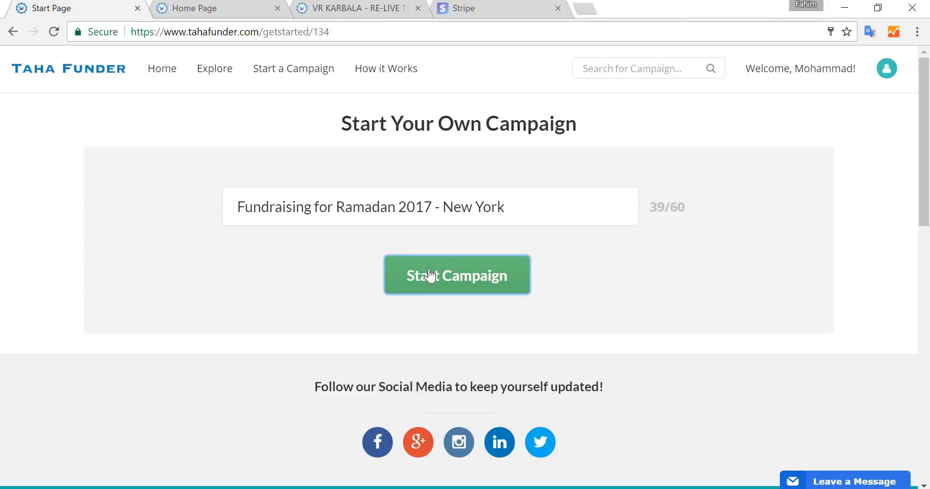
- Examine the campaign setup sections and the Featured Image requirements
scroll(110, 250, "down", 3)
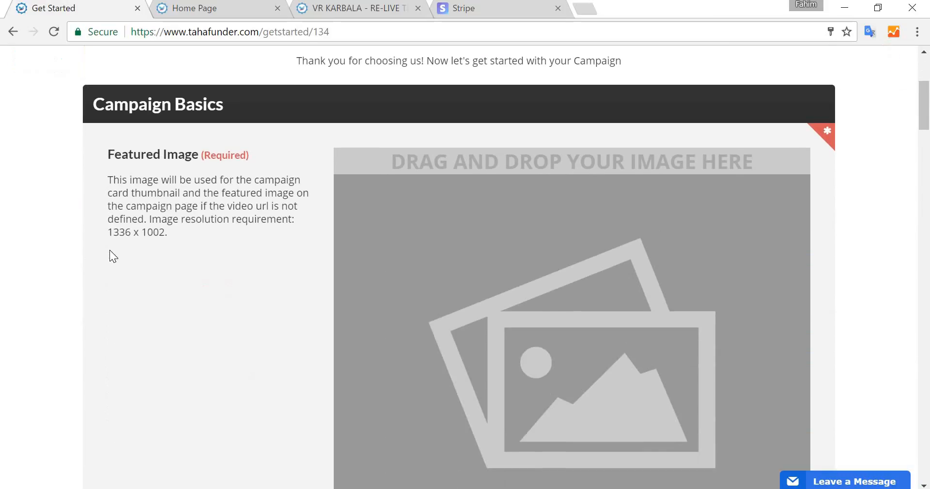
scroll(170, 196, "up", 4)
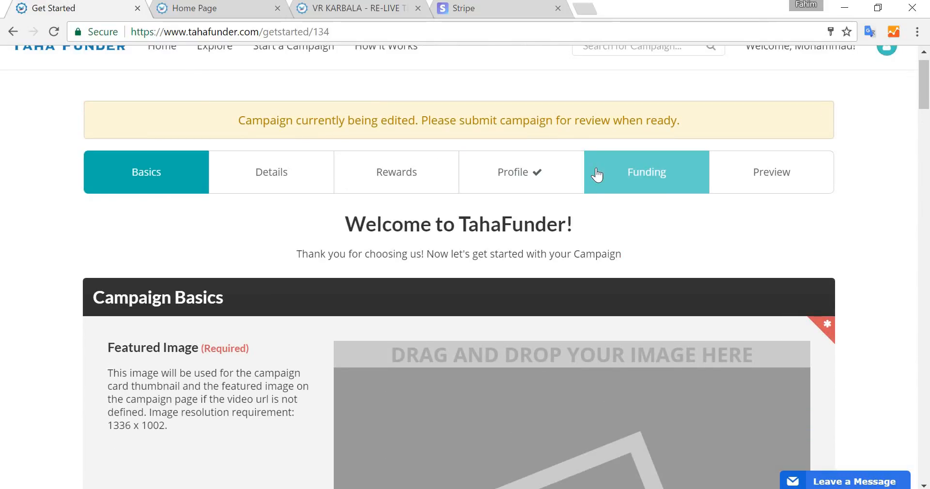
scroll(596, 172, "up", 1)
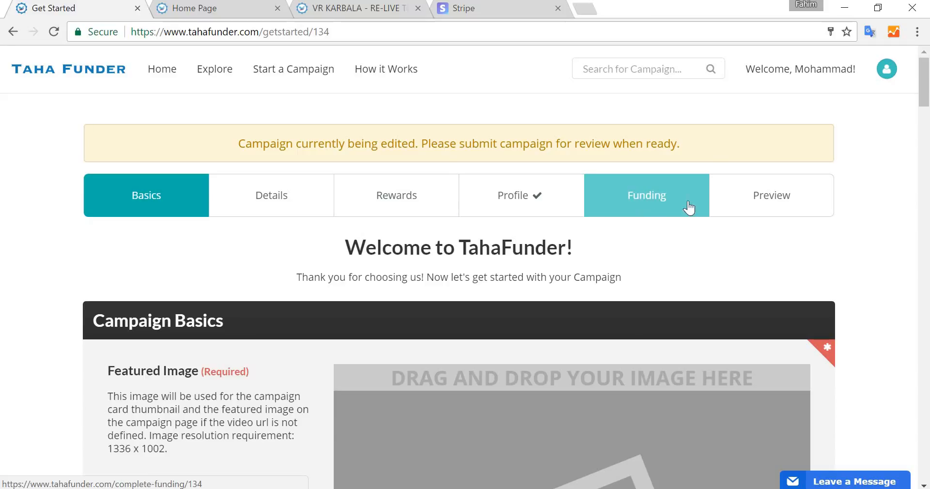
scroll(789, 197, "down", 3)
scroll(789, 193, "down", 2)
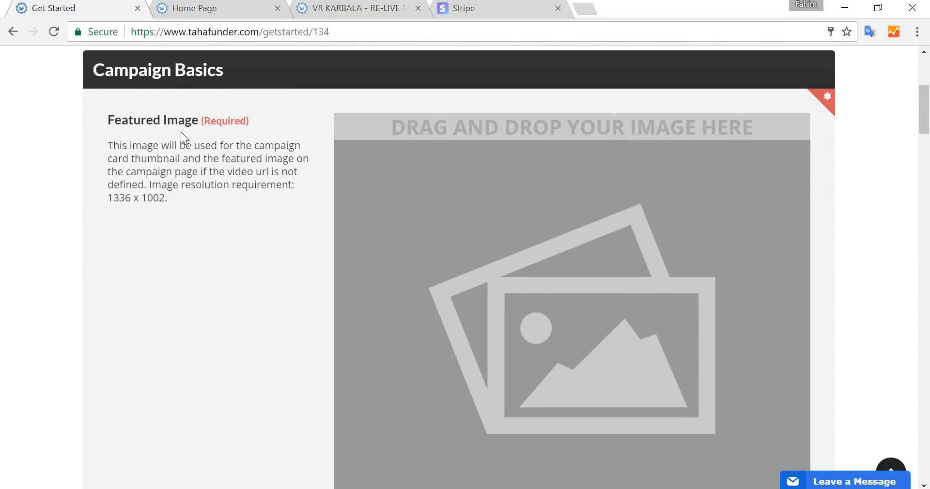
triple_click(137, 119)
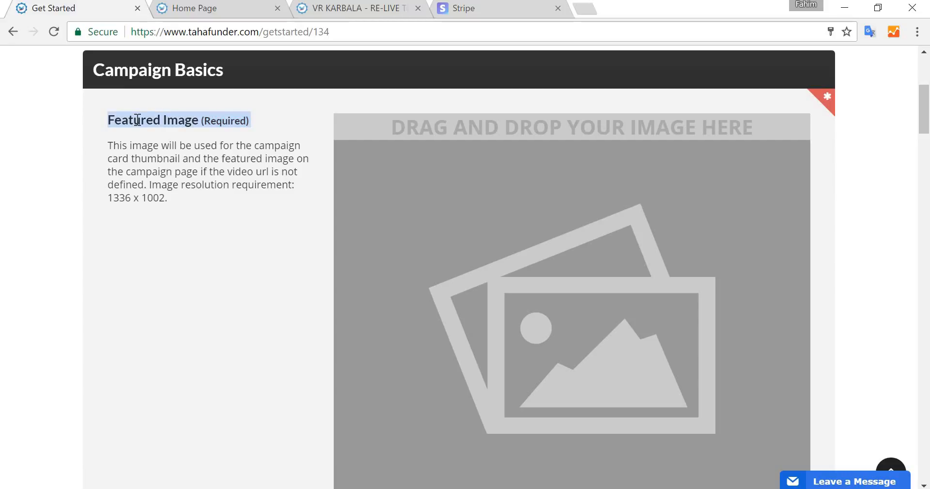
left_click(122, 120)
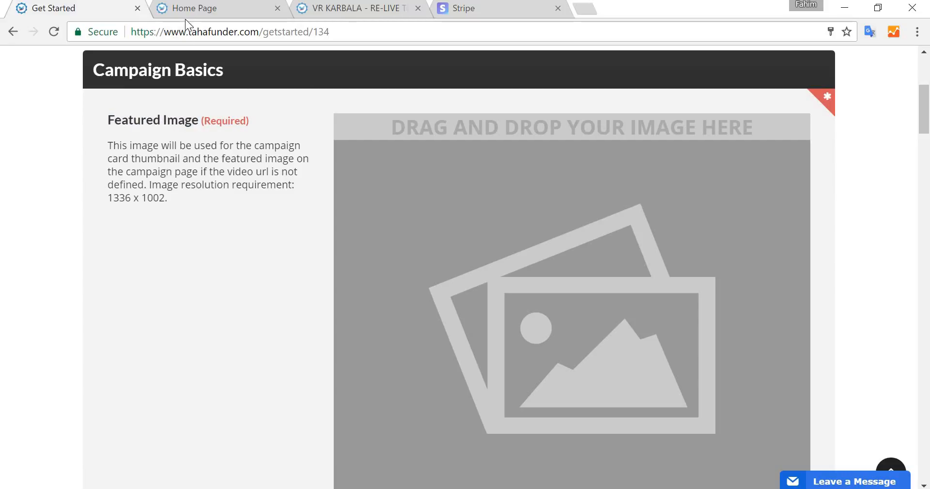
- Compare against the featured campaigns shown in the other open tabs
left_click(196, 13)
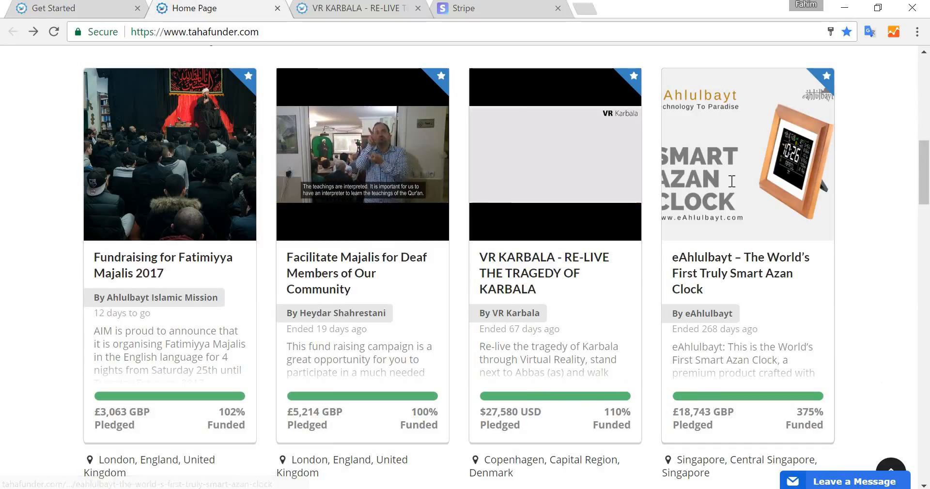
left_click_drag(710, 473, 694, 79)
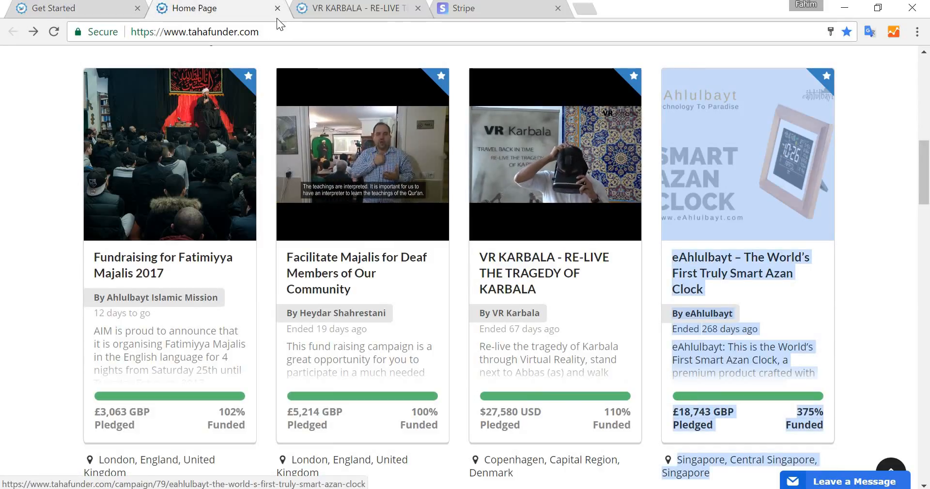
left_click(63, 9)
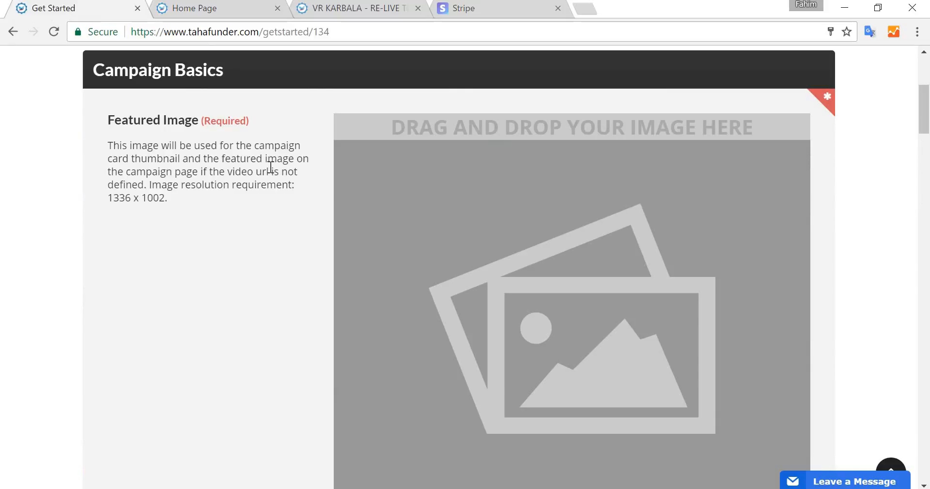
left_click(365, 13)
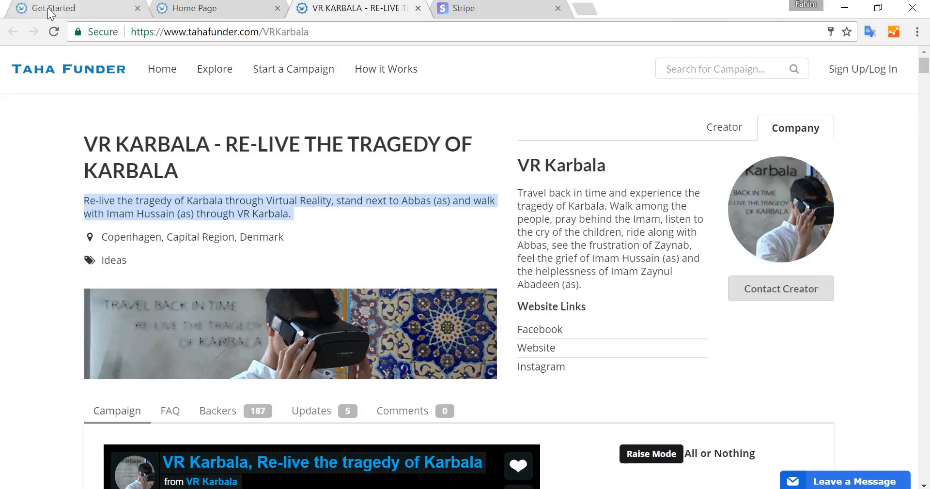
left_click(49, 10)
- Upload a featured image by dragging a file from the desktop onto the image drop zone
scroll(496, 308, "down", 2)
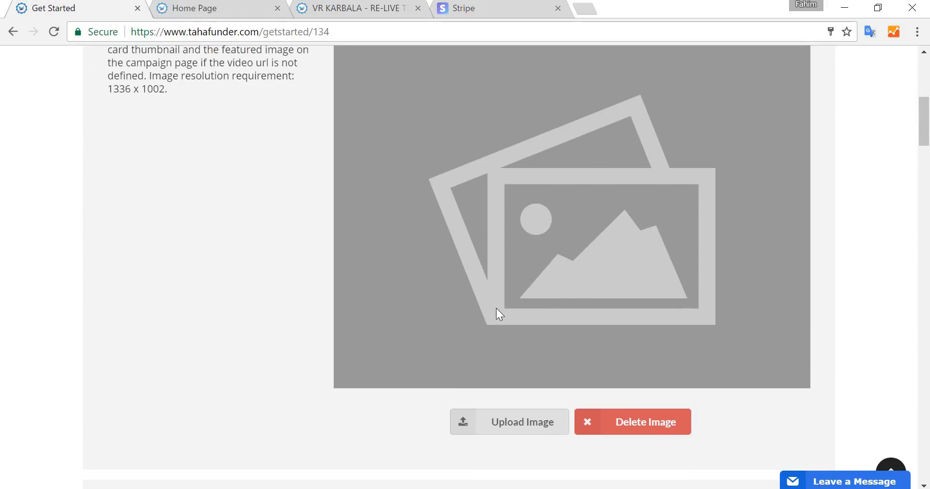
key("super+d")
left_click_drag(75, 409, 594, 314)
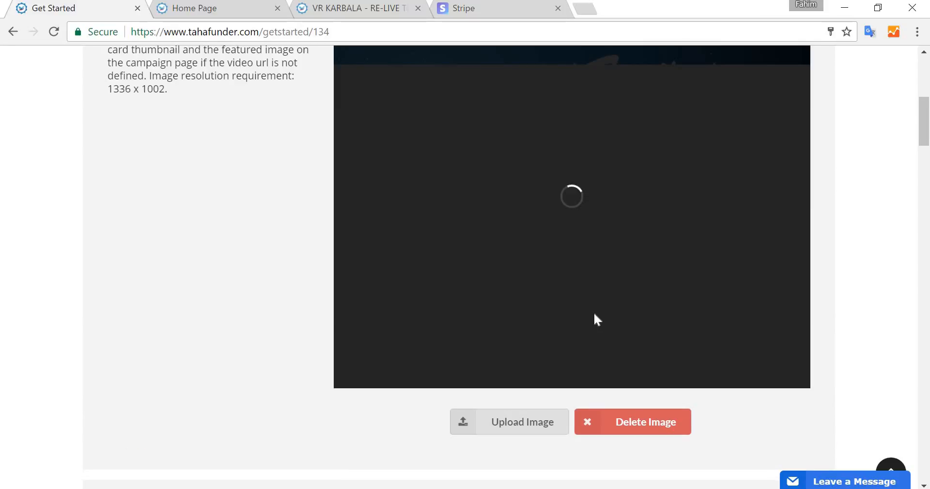
scroll(692, 196, "up", 1)
scroll(695, 193, "down", 7)
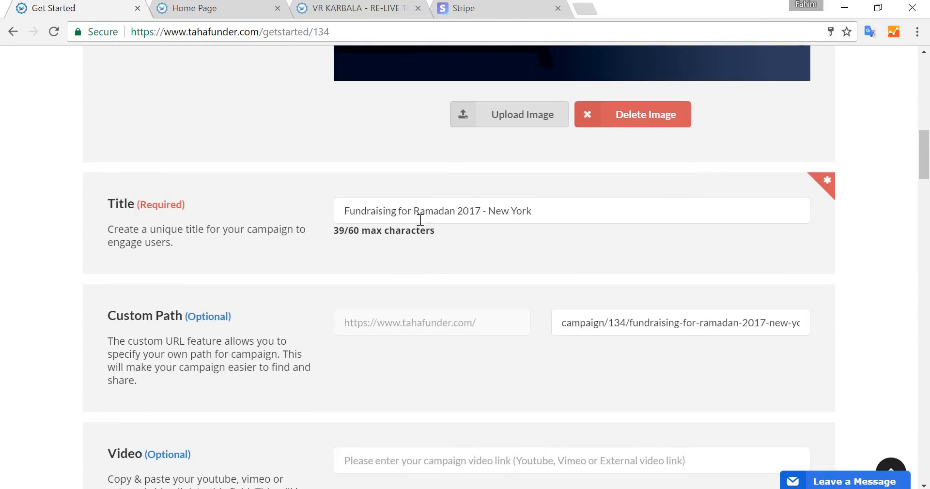
scroll(421, 220, "down", 1)
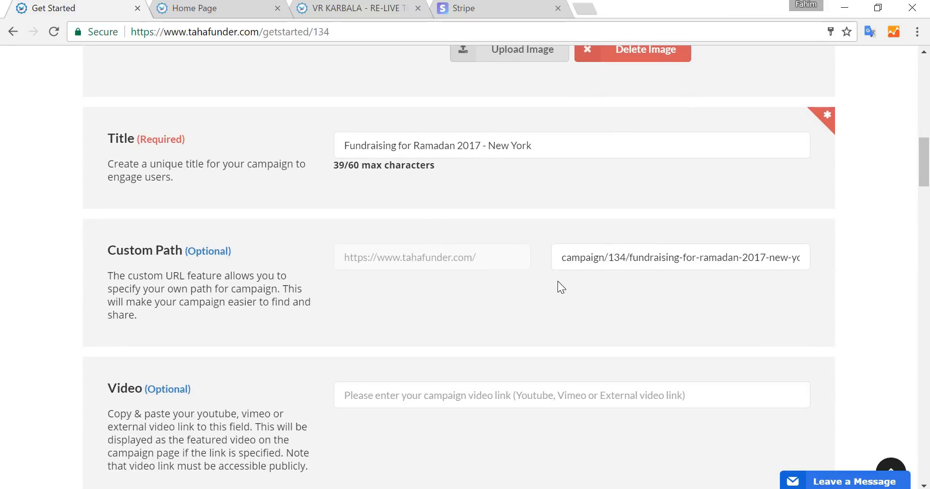
- Replace the custom path with Ramadan2017NY
triple_click(612, 260)
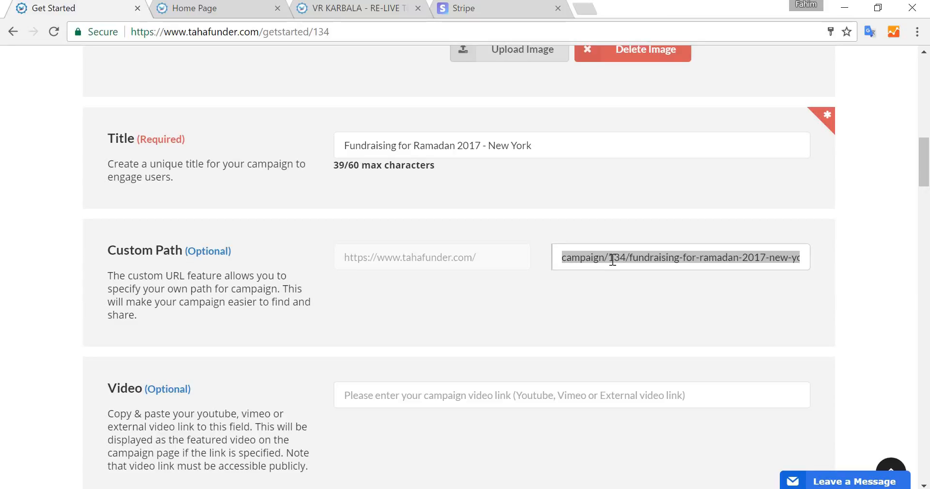
type("Ramadan")
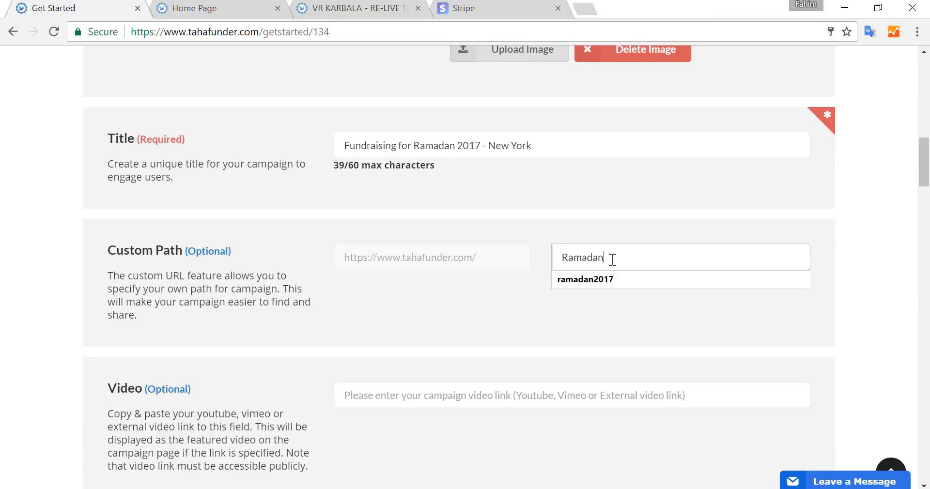
type("2017NY")
scroll(621, 326, "down", 3)
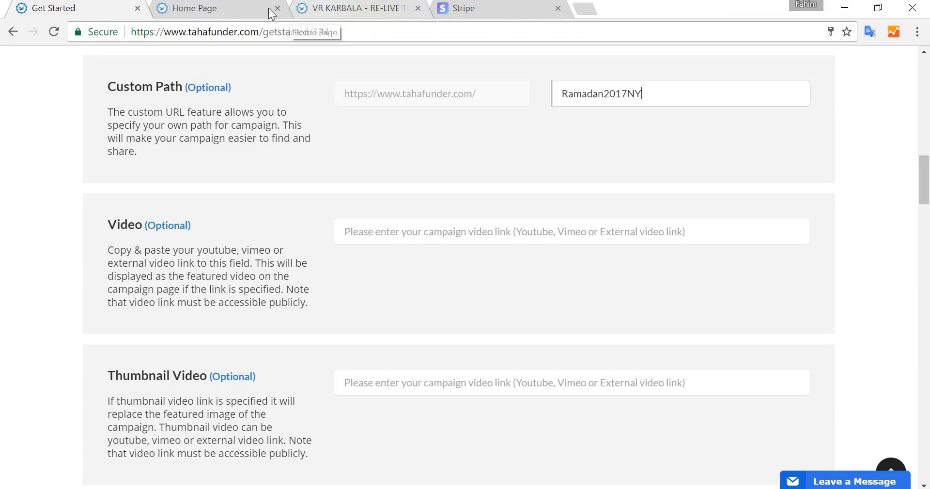
- Compare the VR Karbala campaign page with the remaining setup fields of the form
left_click(334, 9)
scroll(278, 347, "down", 5)
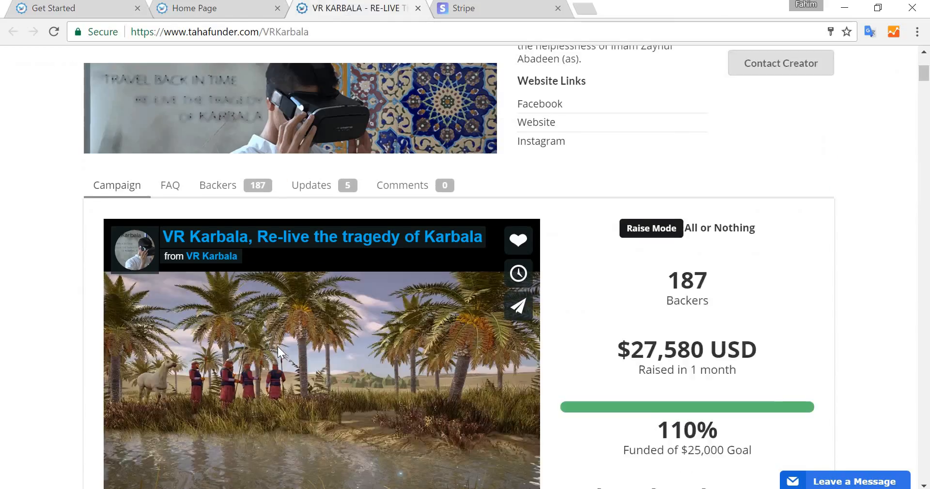
scroll(278, 347, "down", 3)
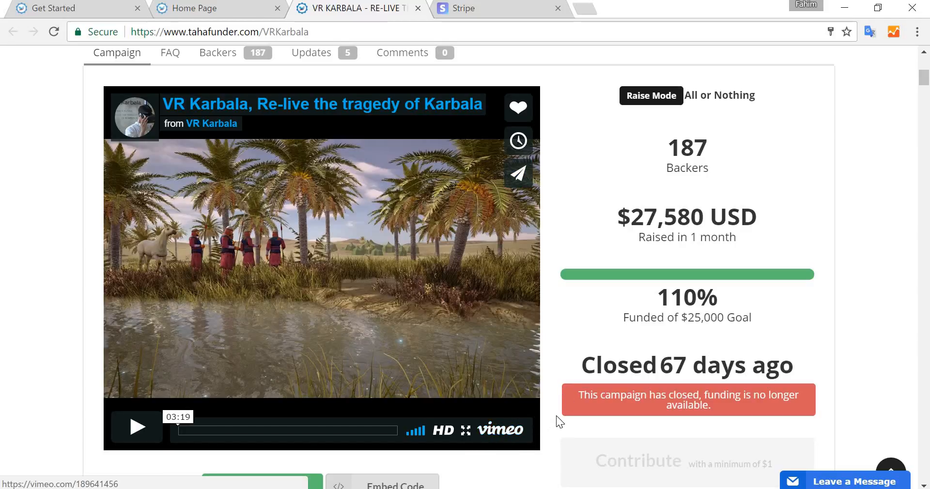
left_click(194, 8)
left_click(102, 8)
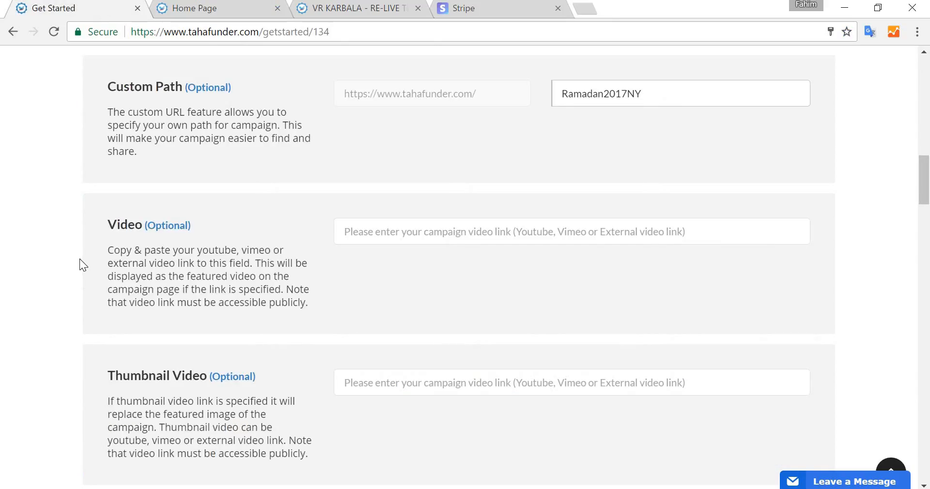
scroll(382, 203, "down", 1)
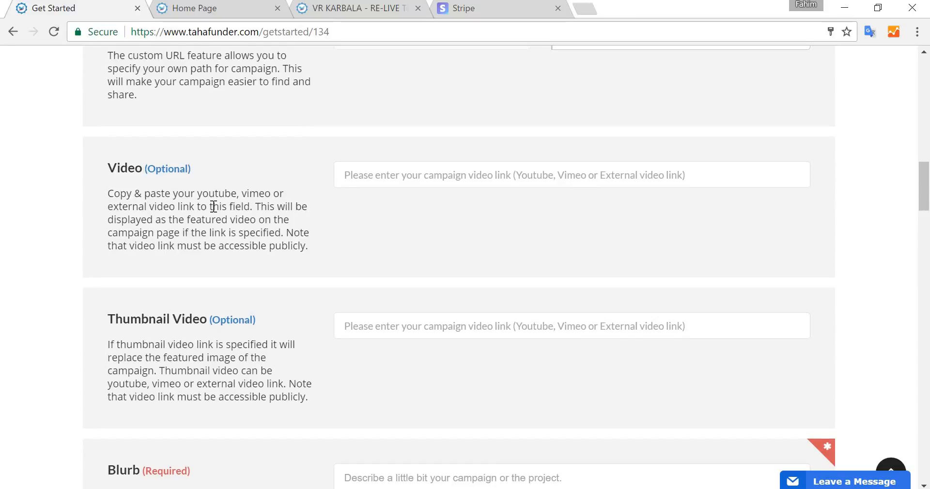
scroll(345, 221, "down", 2)
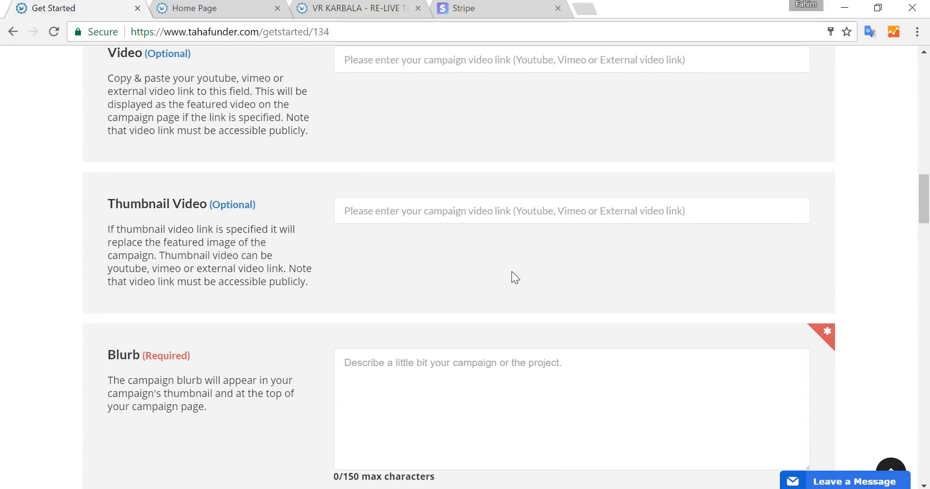
- Review the featured projects on the home page and the VR Karbala campaign's blurb
left_click(224, 7)
scroll(266, 182, "up", 1)
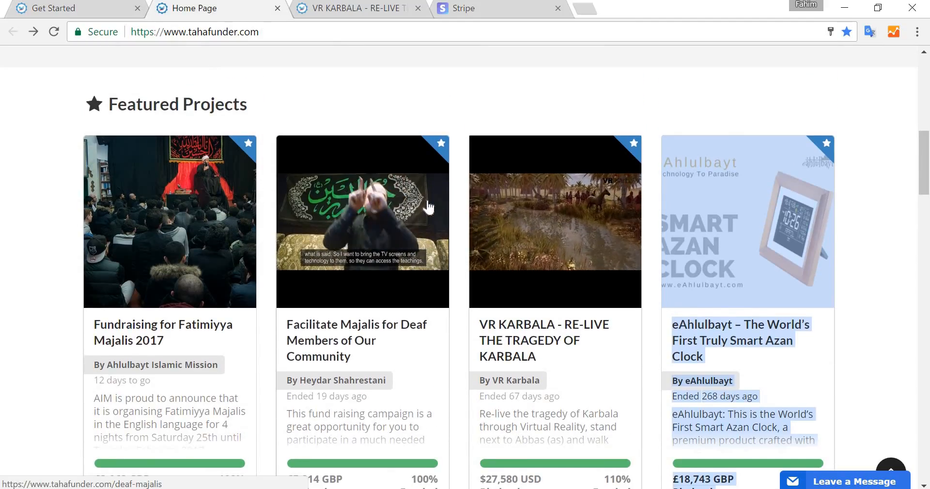
left_click(88, 7)
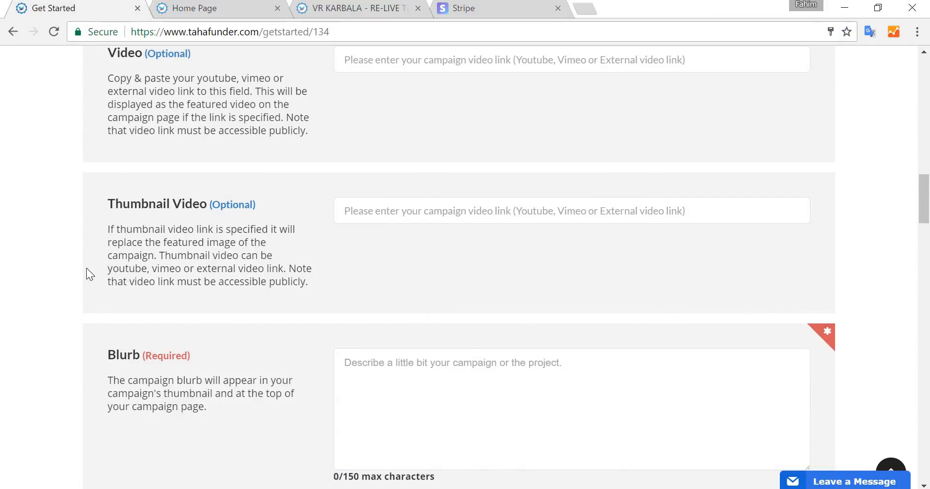
scroll(86, 268, "down", 4)
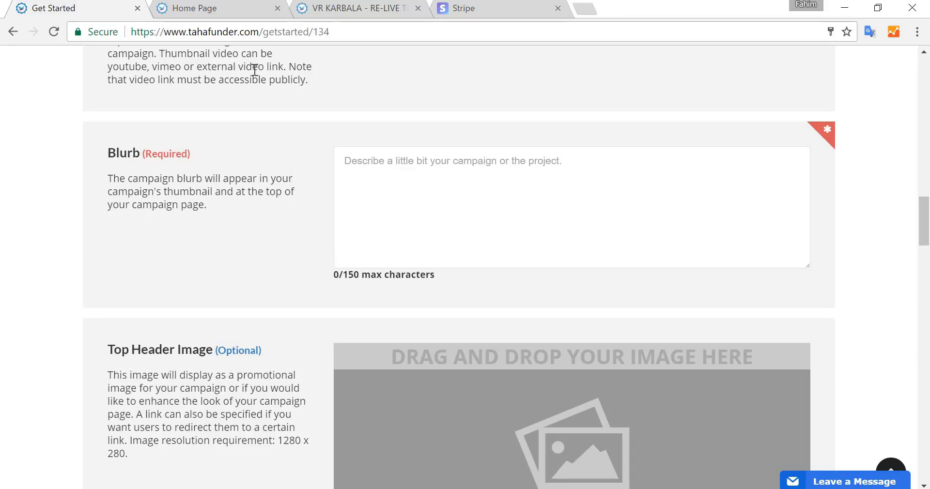
left_click(189, 15)
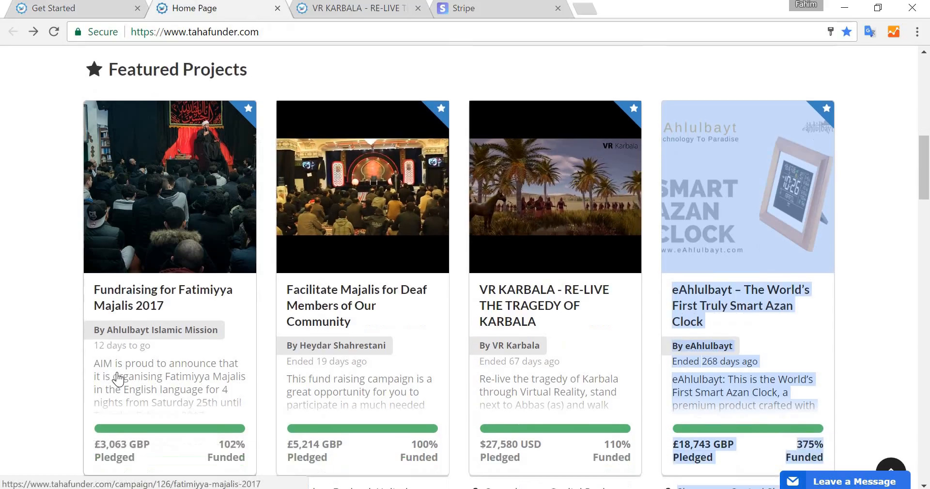
scroll(121, 320, "down", 2)
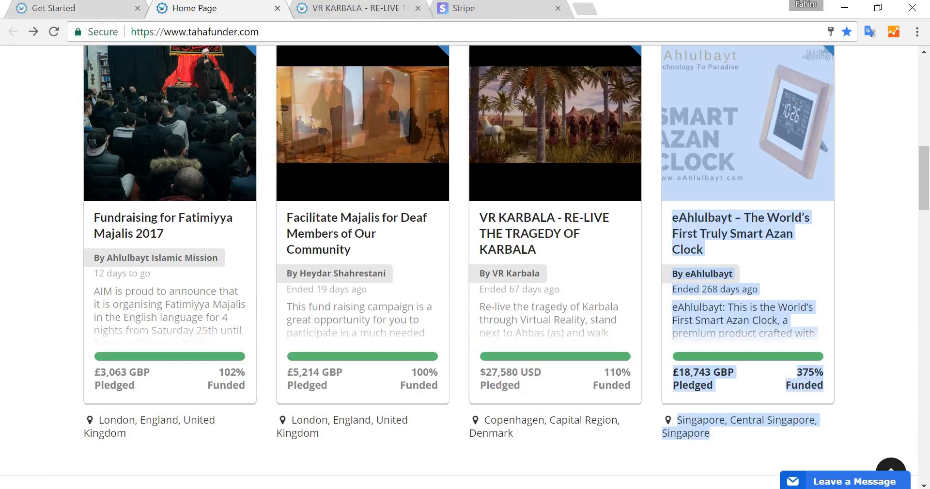
left_click(354, 8)
scroll(101, 204, "up", 7)
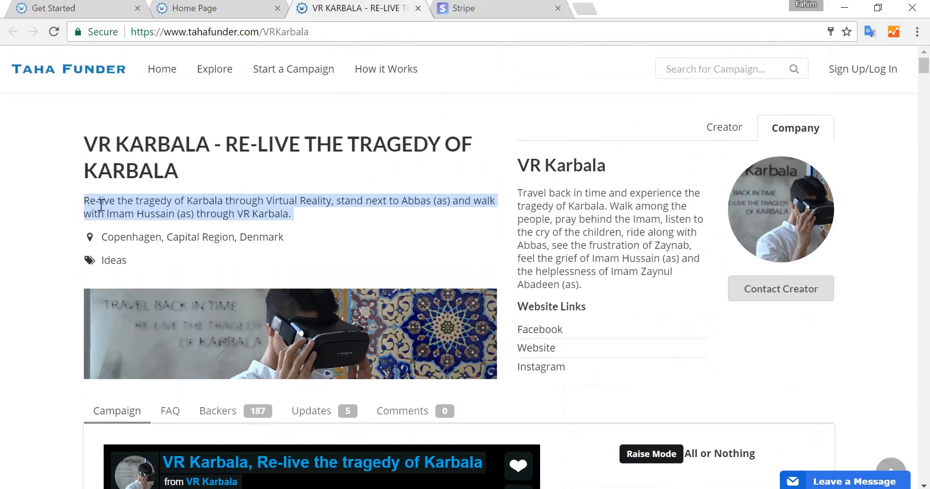
triple_click(202, 198)
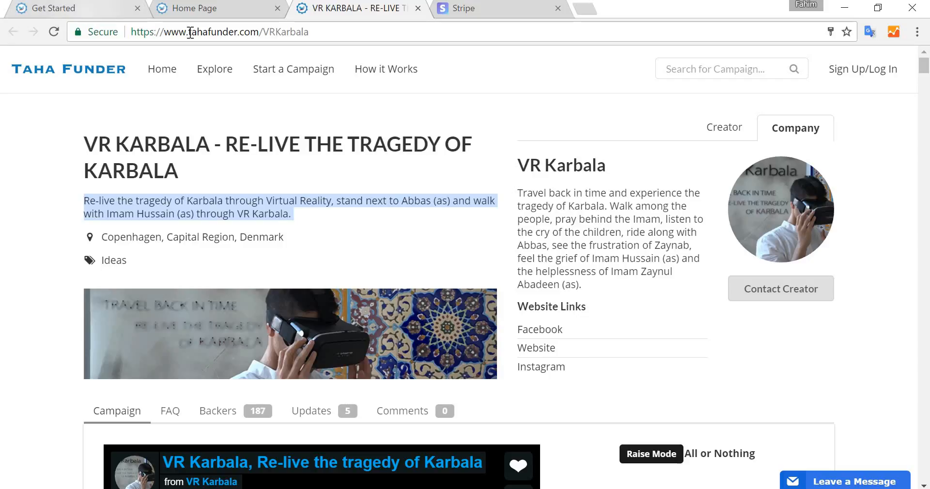
left_click(48, 8)
- Enter the blurb Fundraising for the Iftaars in New York for the coming Ramadan for our local mosque
left_click(455, 180)
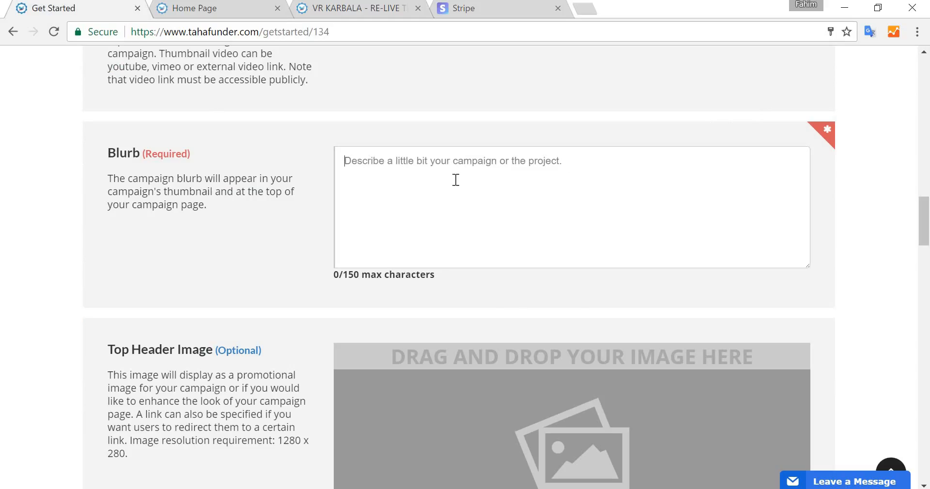
type("Fundr")
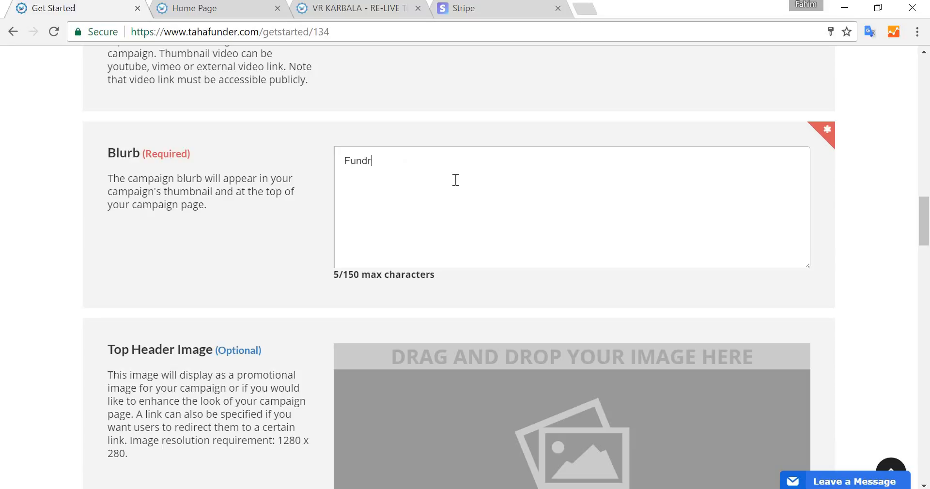
type("aising for the ")
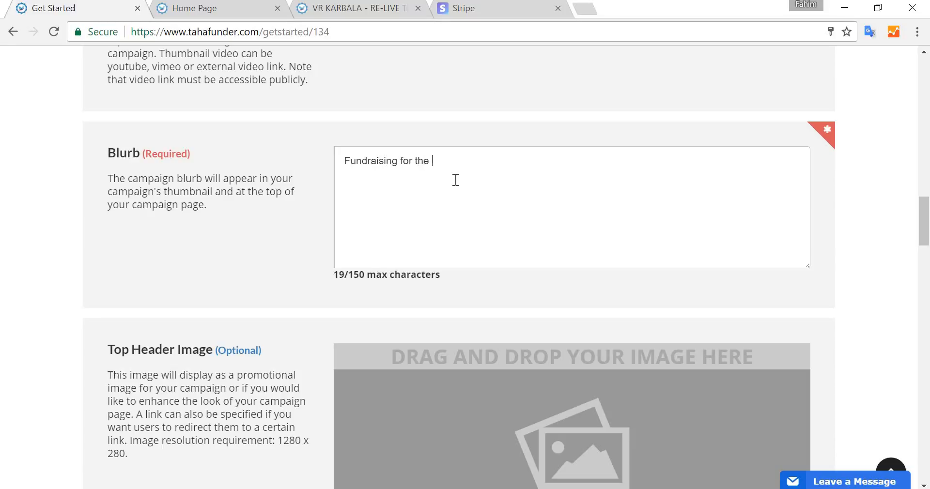
type("Iftaars in New Yo")
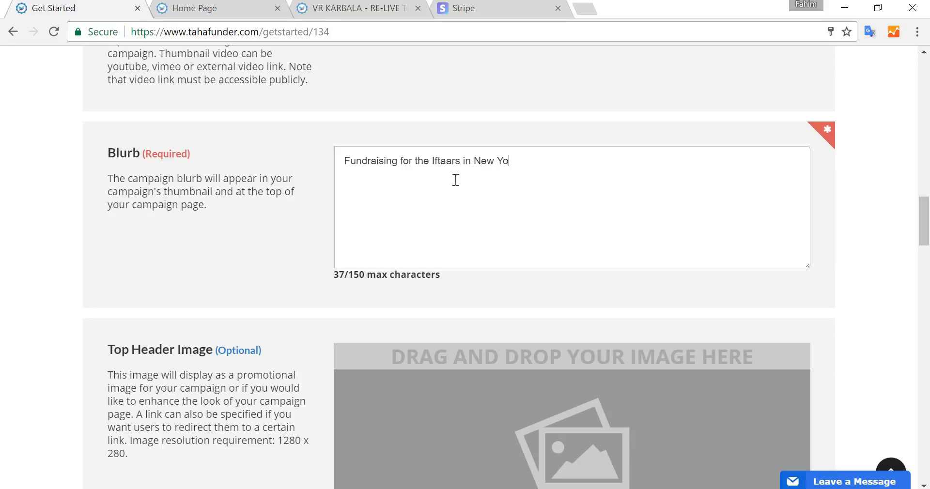
type("rk for the coming ")
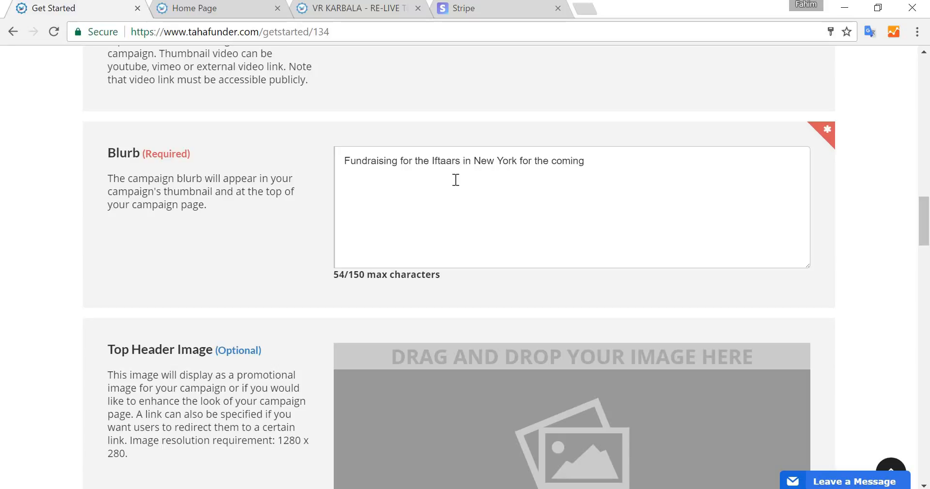
type("Ramadan for our l")
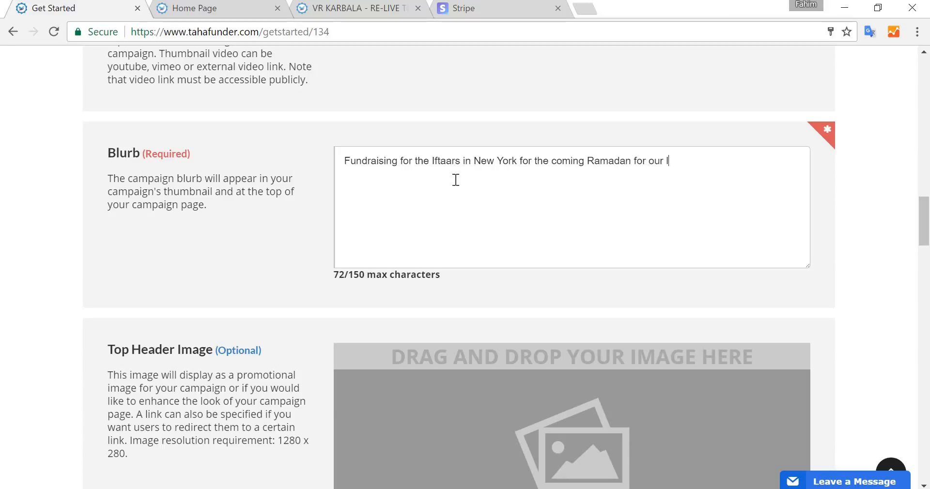
type("ocal mosque")
scroll(454, 179, "down", 5)
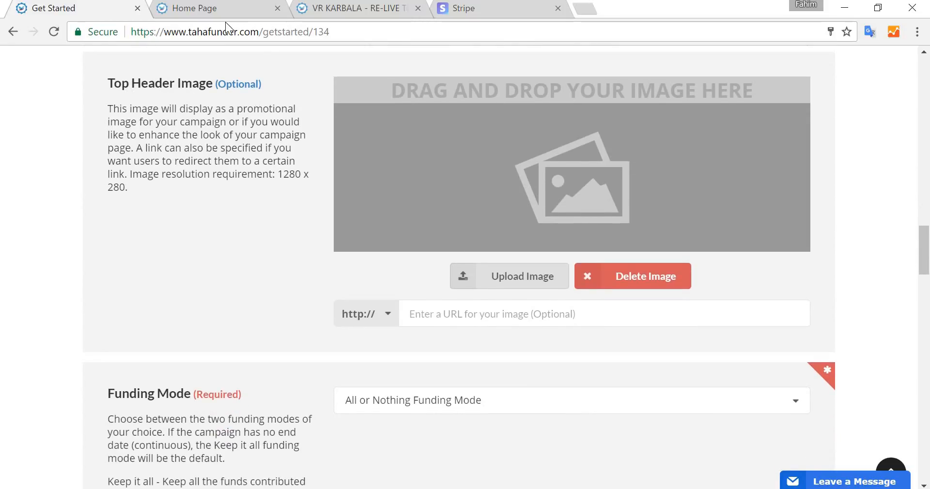
- Switch the funding mode to Keep it All Funding Mode and back to All or Nothing Funding Mode
left_click(318, 13)
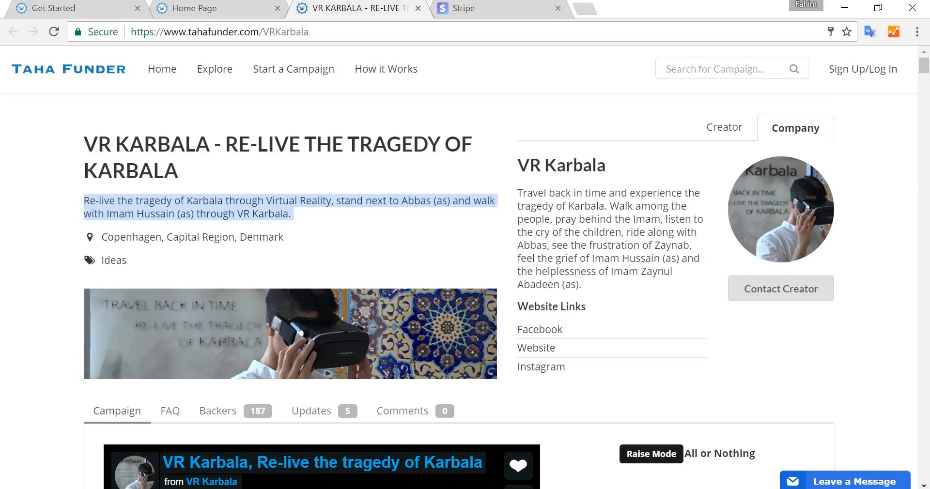
left_click(92, 11)
scroll(807, 262, "down", 3)
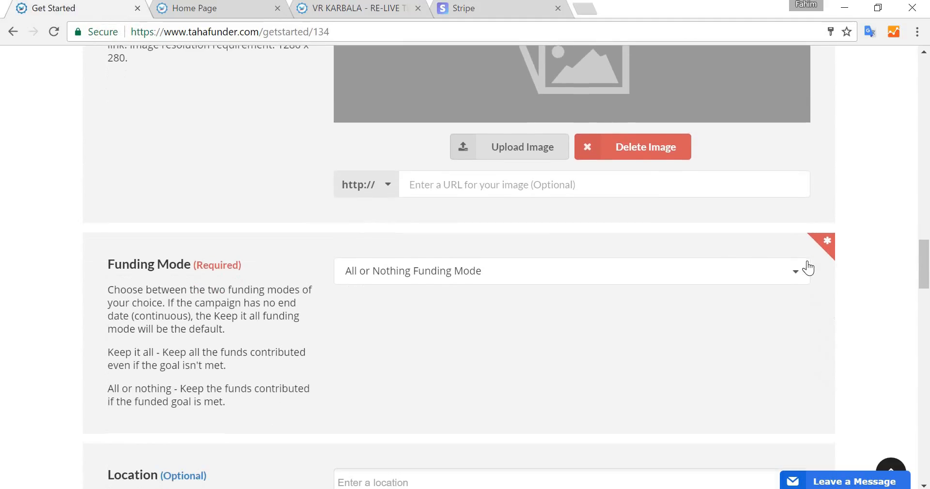
scroll(808, 267, "down", 3)
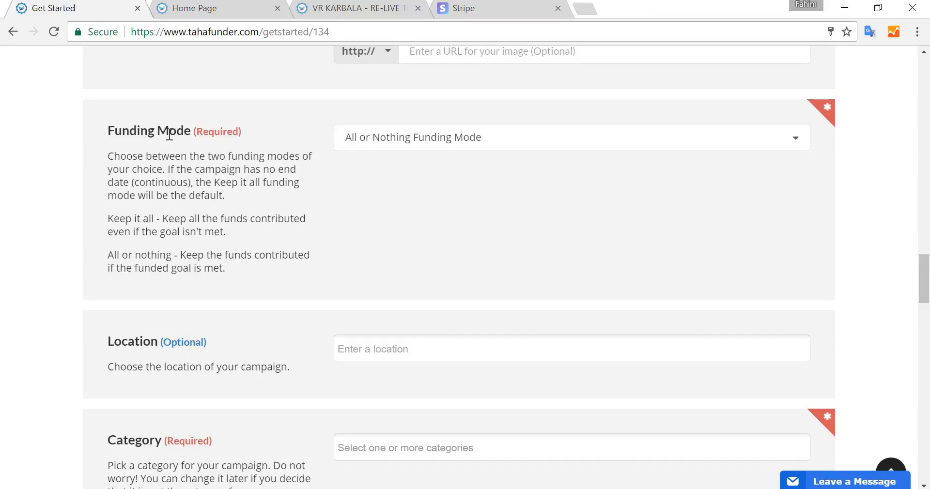
left_click(345, 150)
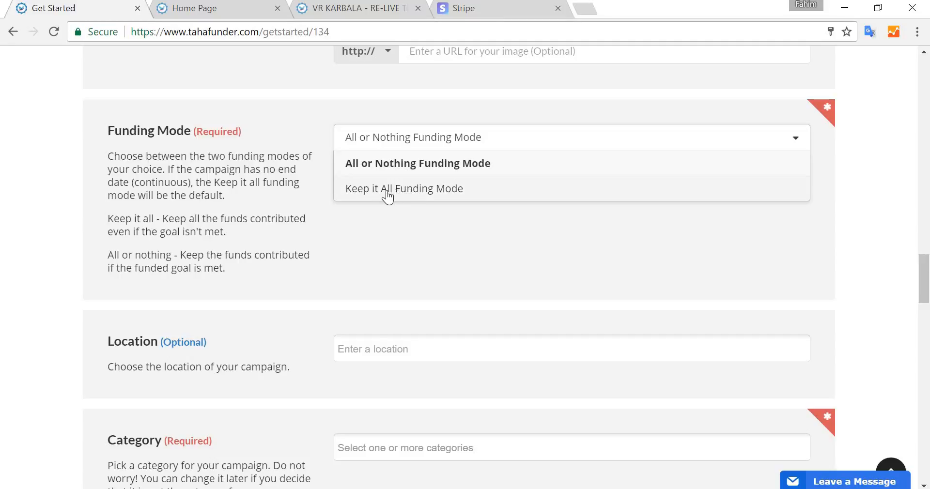
left_click(368, 190)
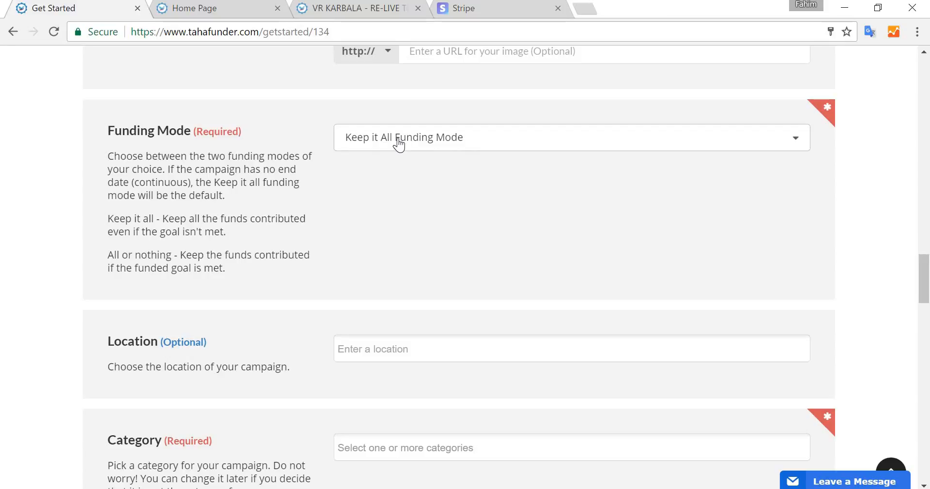
left_click(399, 141)
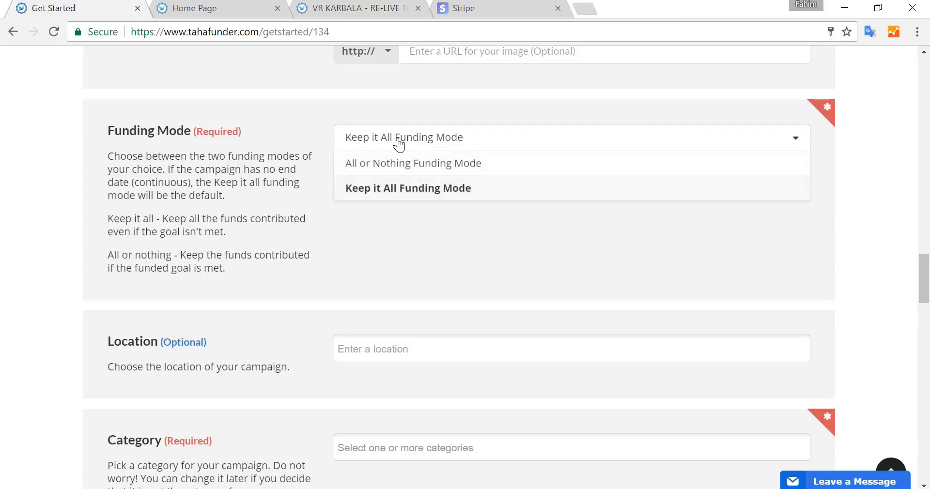
left_click(436, 164)
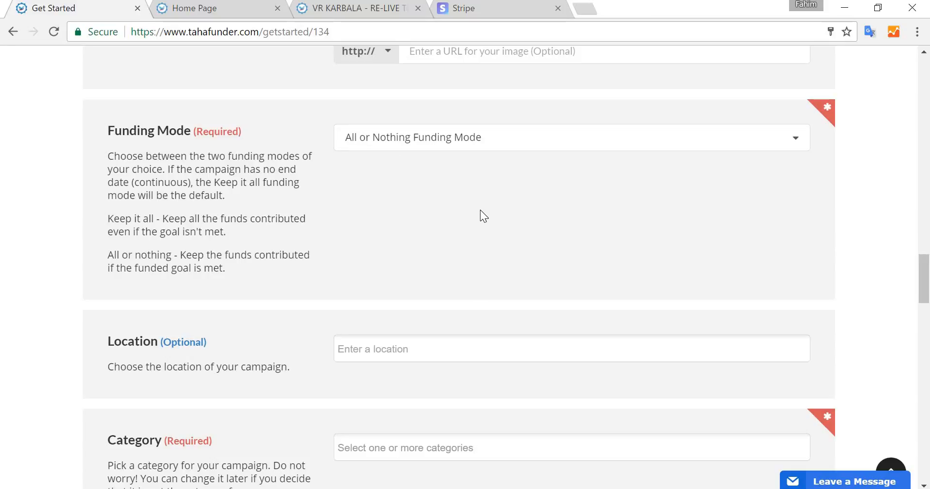
- Set the campaign location to New York City, New York, United States
scroll(481, 211, "down", 4)
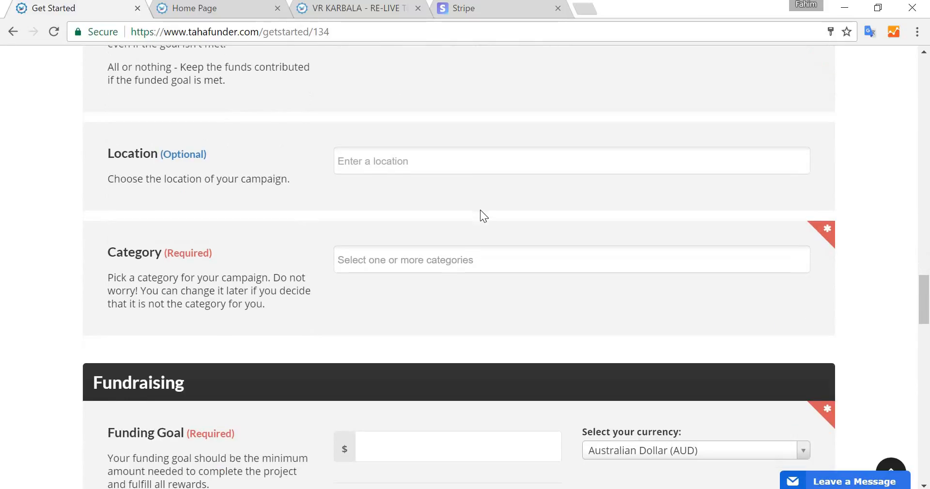
left_click(391, 162)
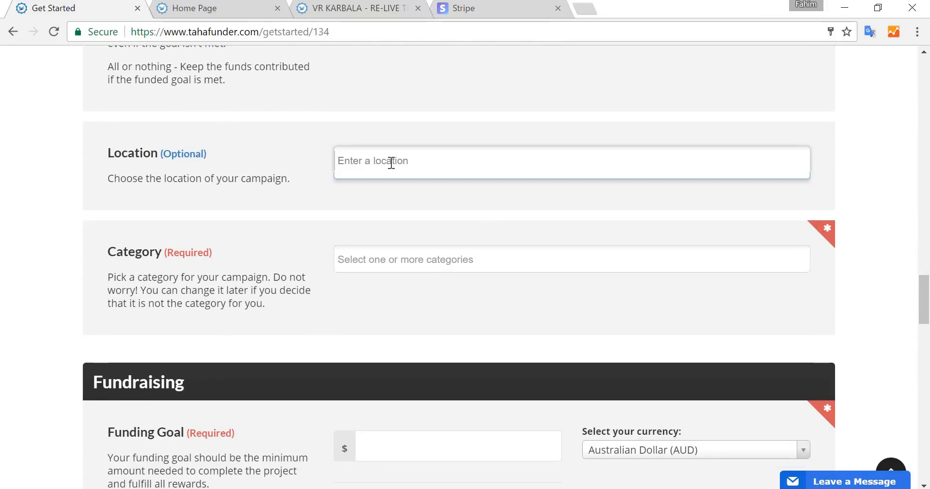
type("new york")
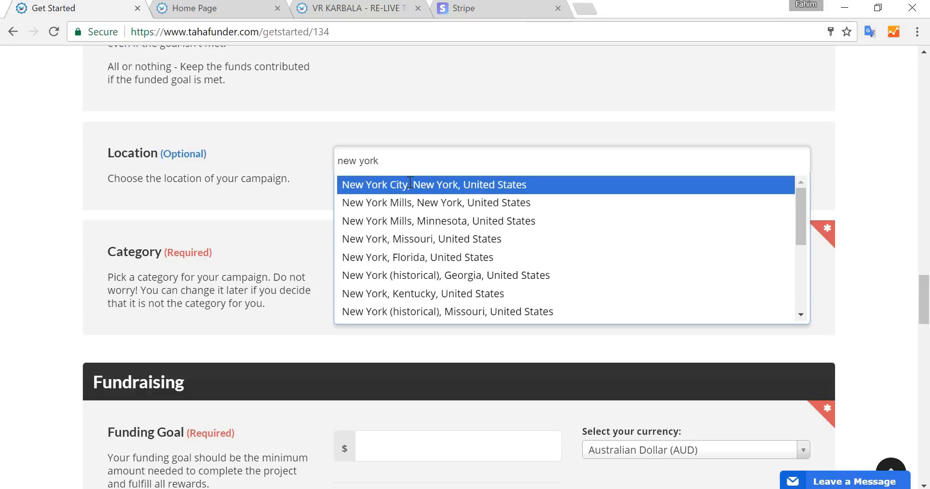
left_click(410, 186)
- Set the campaign category to Community
scroll(339, 121, "up", 2)
scroll(368, 121, "up", 2)
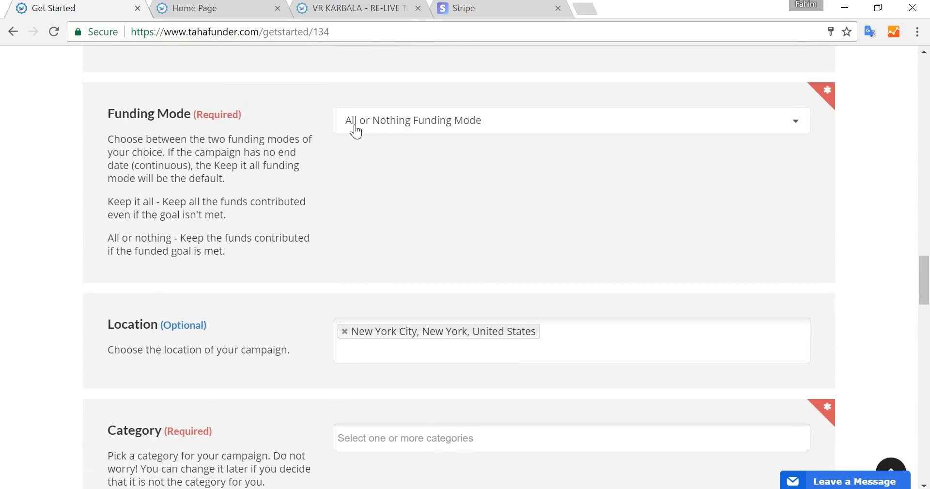
scroll(424, 154, "down", 2)
scroll(423, 153, "down", 2)
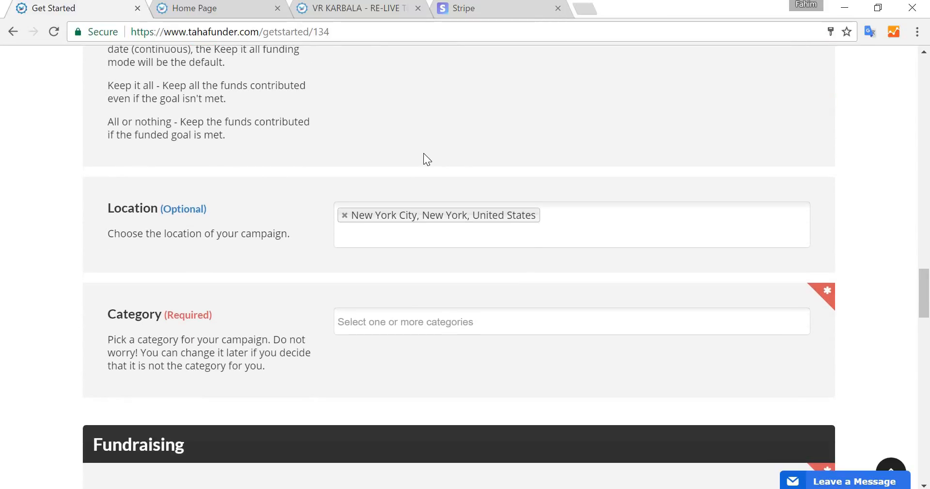
scroll(416, 156, "down", 2)
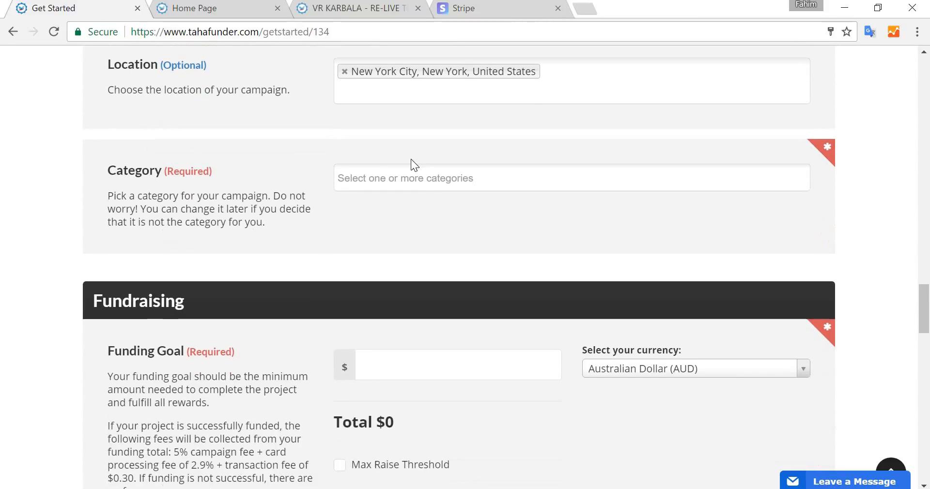
left_click(394, 179)
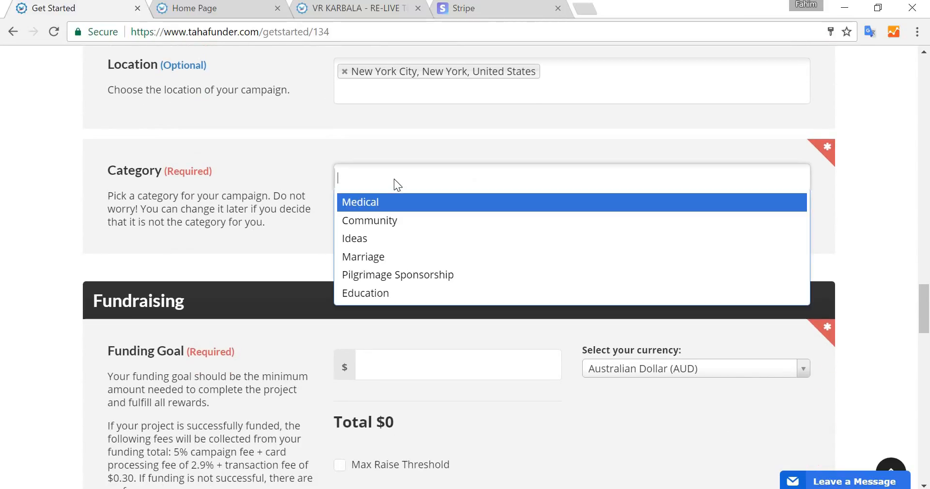
left_click(426, 227)
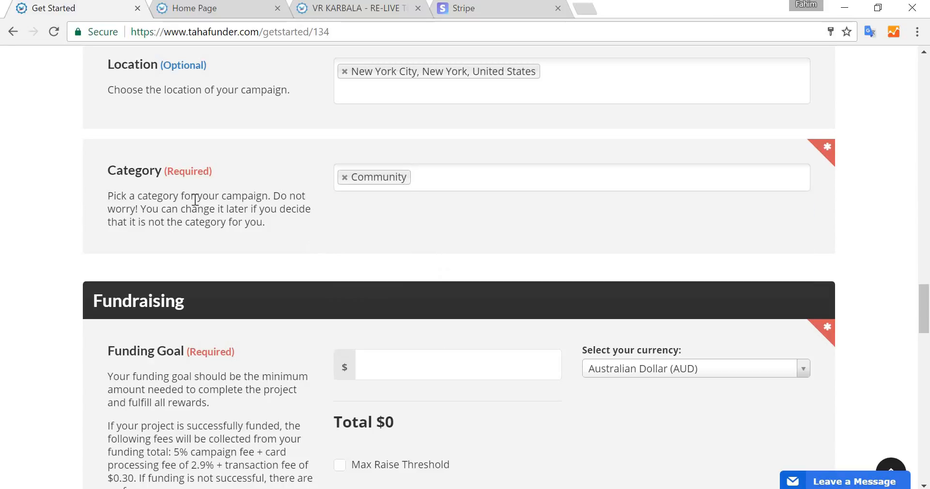
- Set the funding goal to 2000 and the currency to US Dollar (USD)
scroll(383, 215, "down", 3)
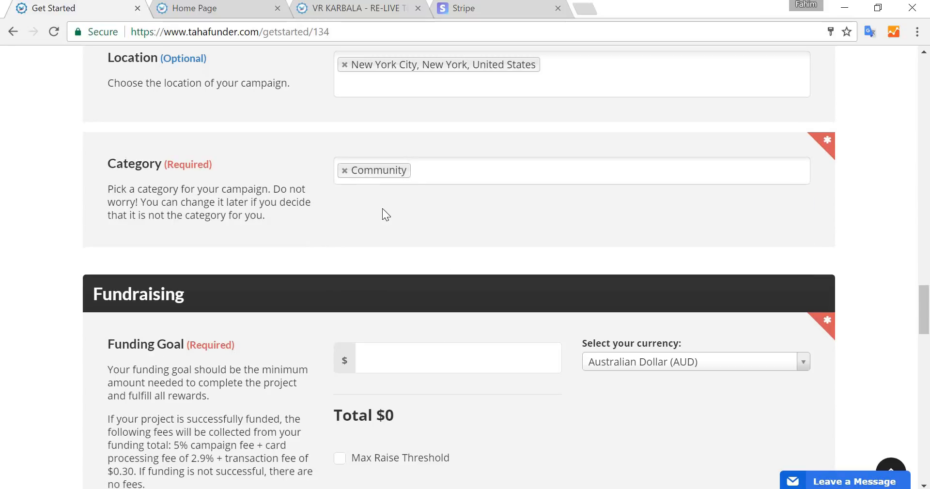
left_click(442, 233)
type("2000")
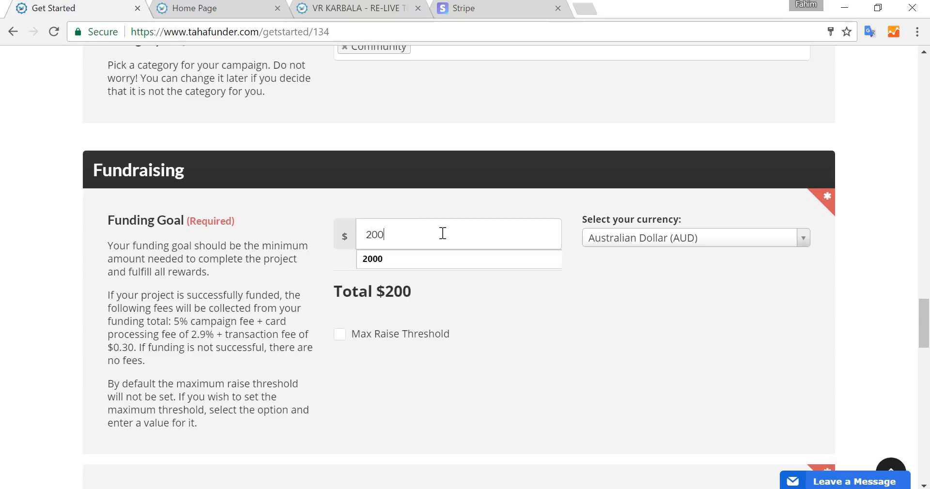
left_click(621, 239)
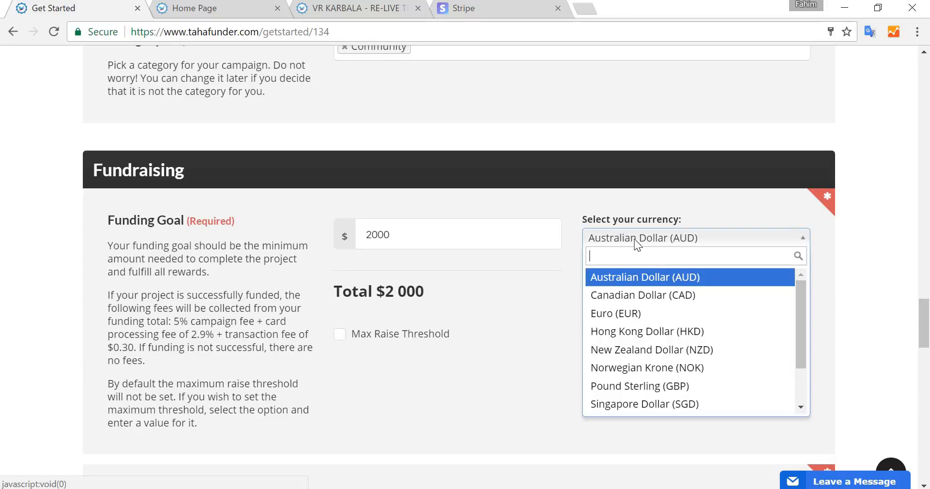
scroll(687, 339, "down", 3)
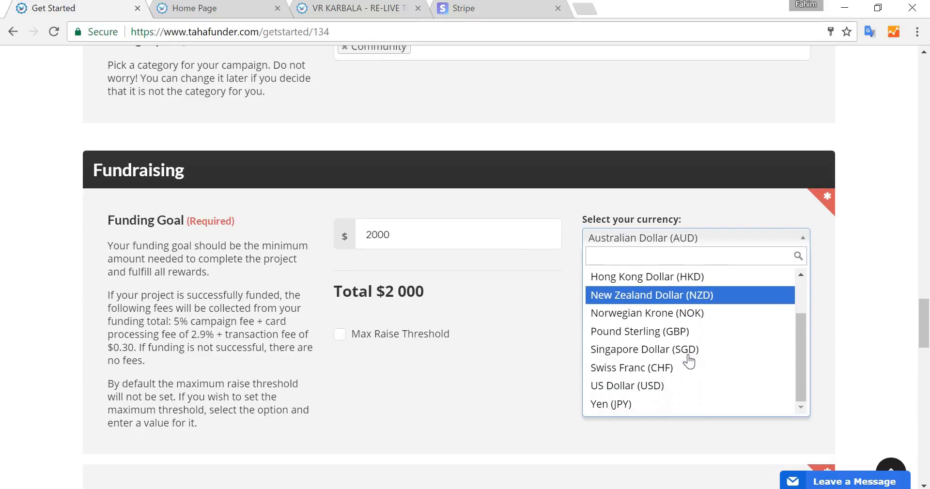
left_click(652, 386)
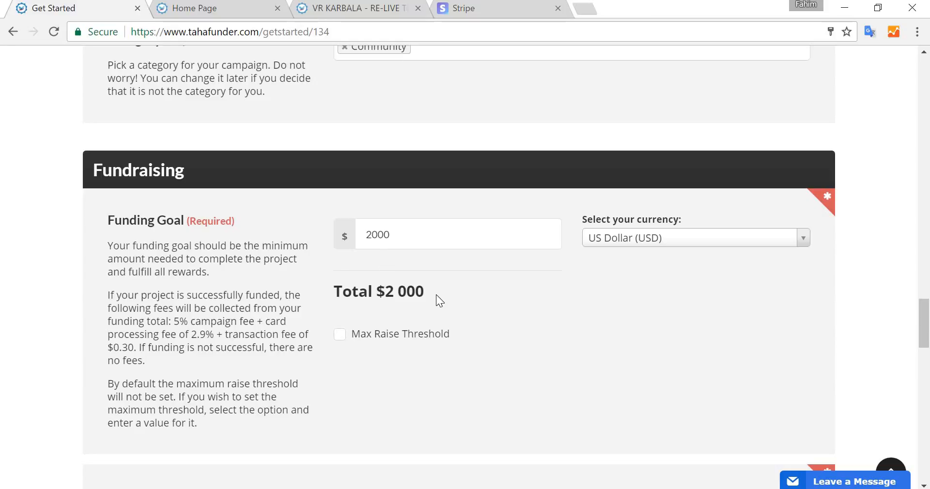
- Pick March 1, 2017 as the campaign start date
scroll(423, 285, "down", 4)
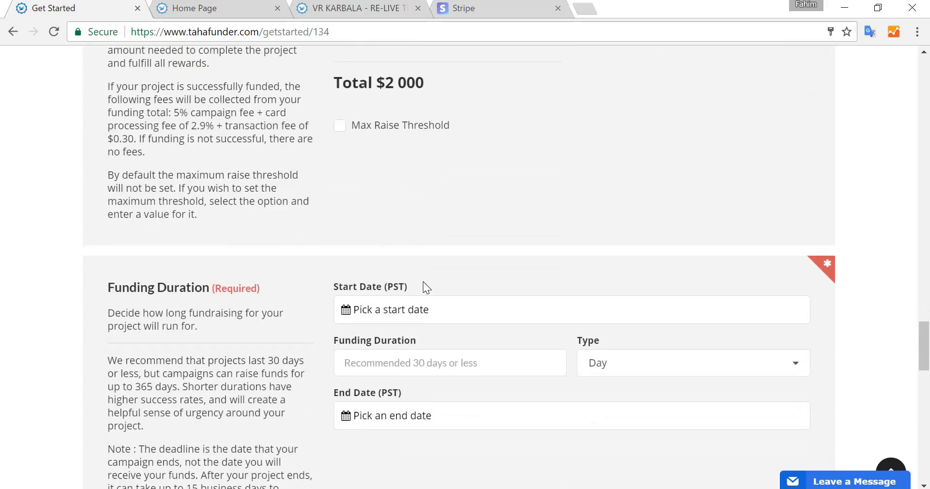
left_click(494, 308)
scroll(499, 339, "down", 2)
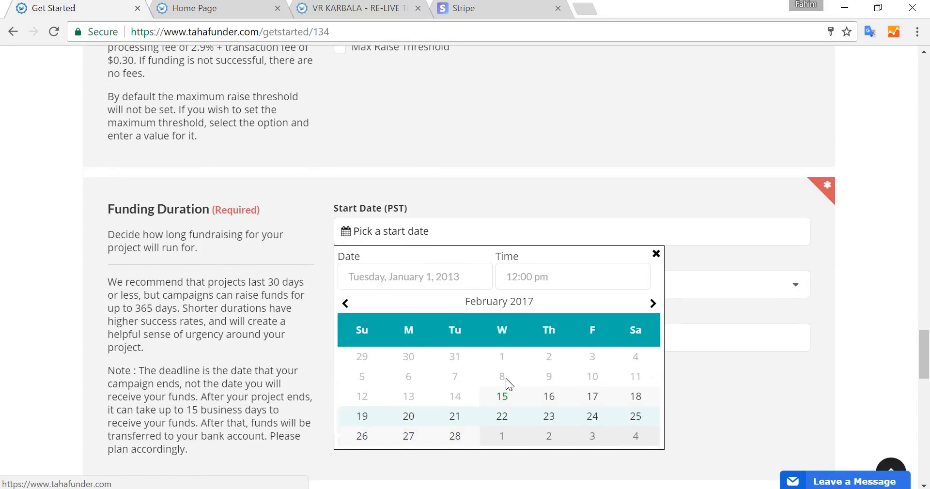
left_click(502, 437)
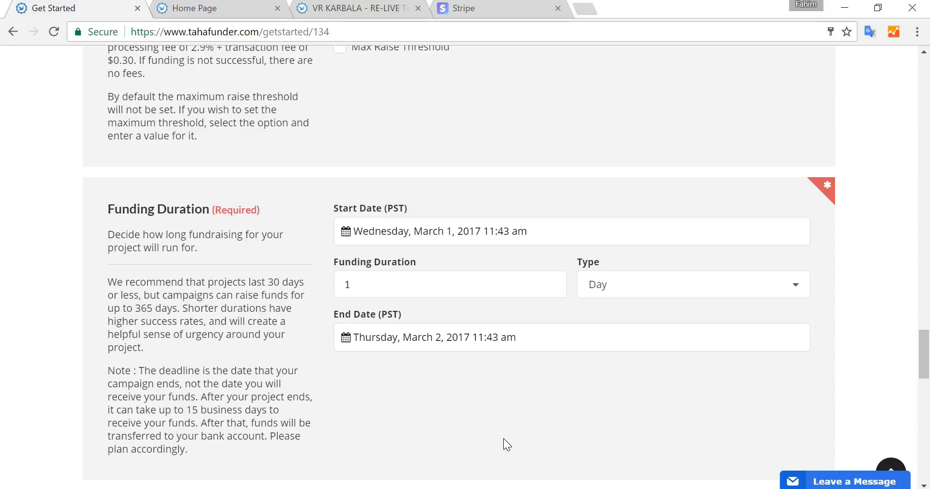
- Set the funding duration to 40 days
scroll(504, 437, "down", 2)
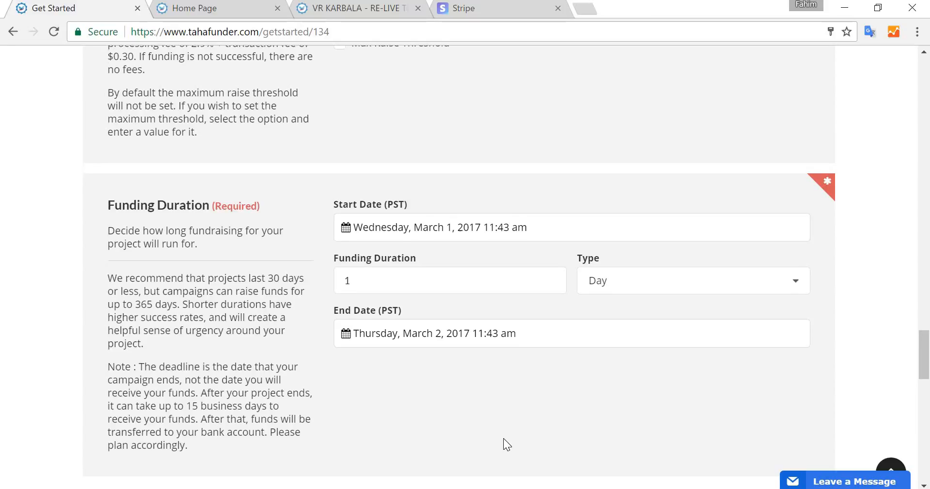
scroll(505, 365, "down", 3)
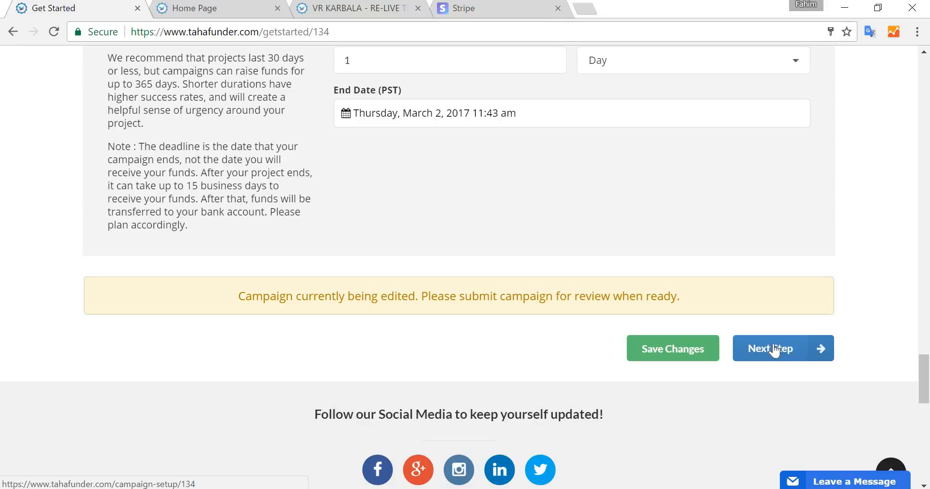
scroll(504, 247, "up", 2)
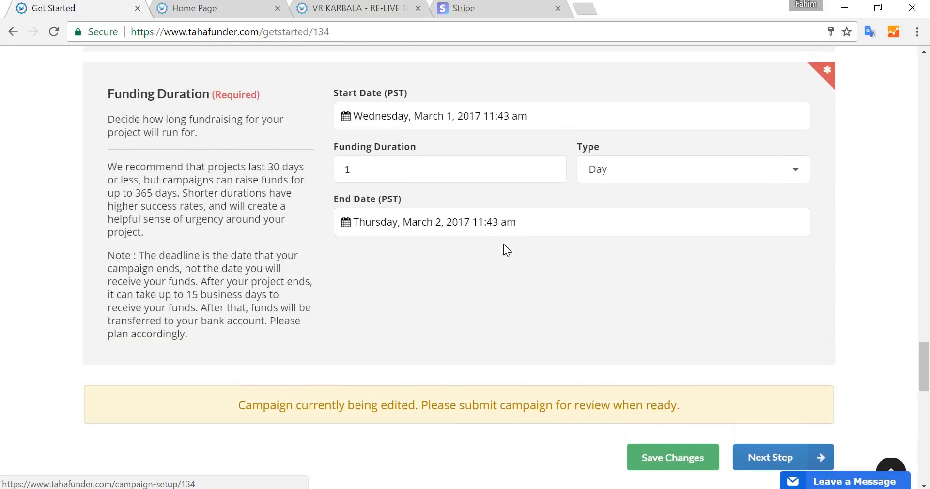
double_click(419, 170)
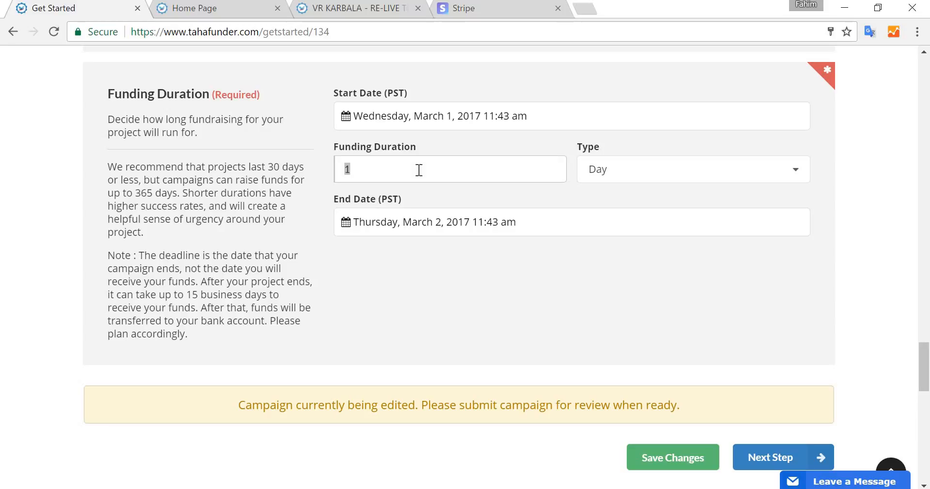
type("40")
left_click(459, 344)
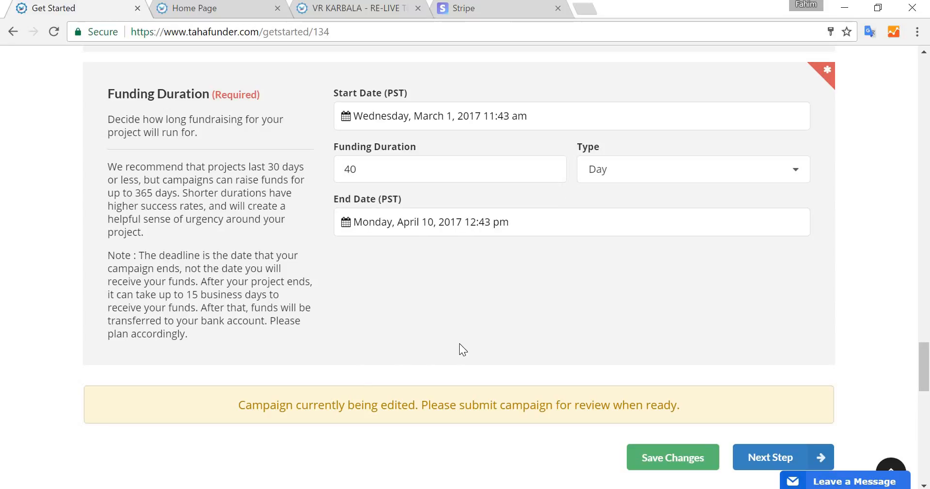
- Save the campaign basics and continue to the next setup step
scroll(460, 346, "down", 3)
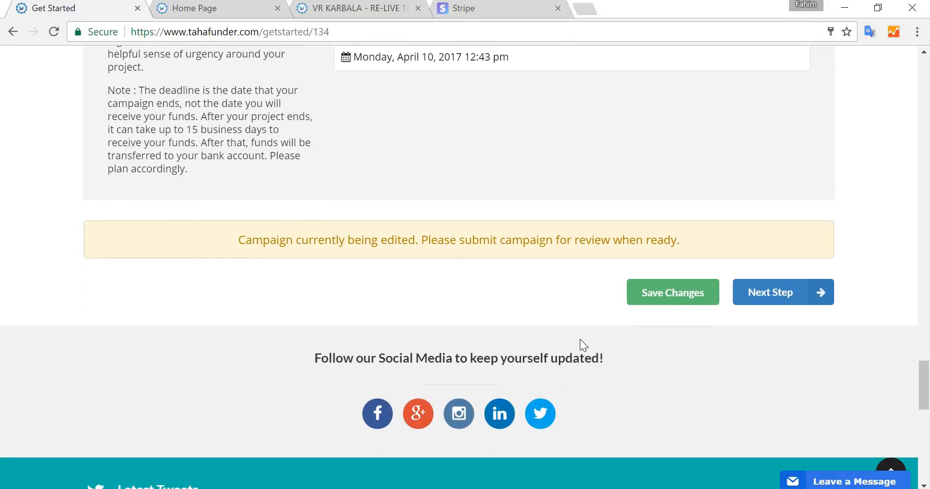
scroll(580, 339, "up", 3)
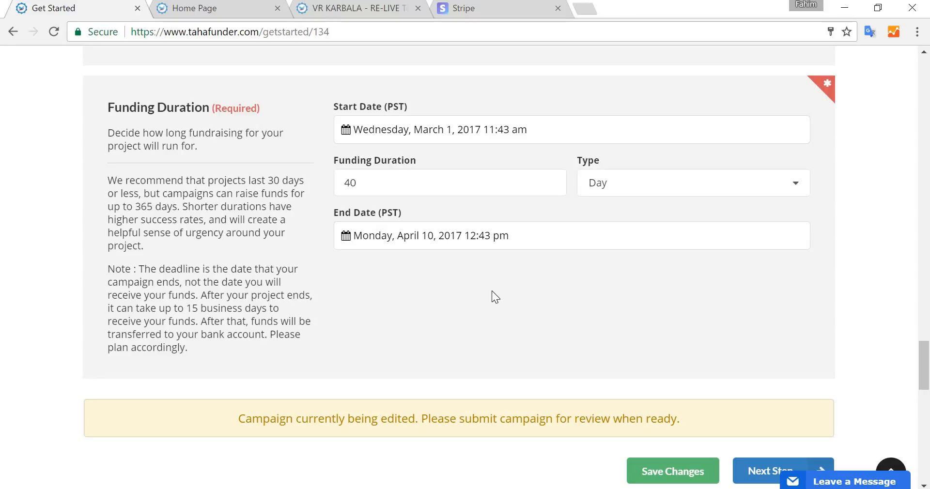
scroll(492, 290, "down", 3)
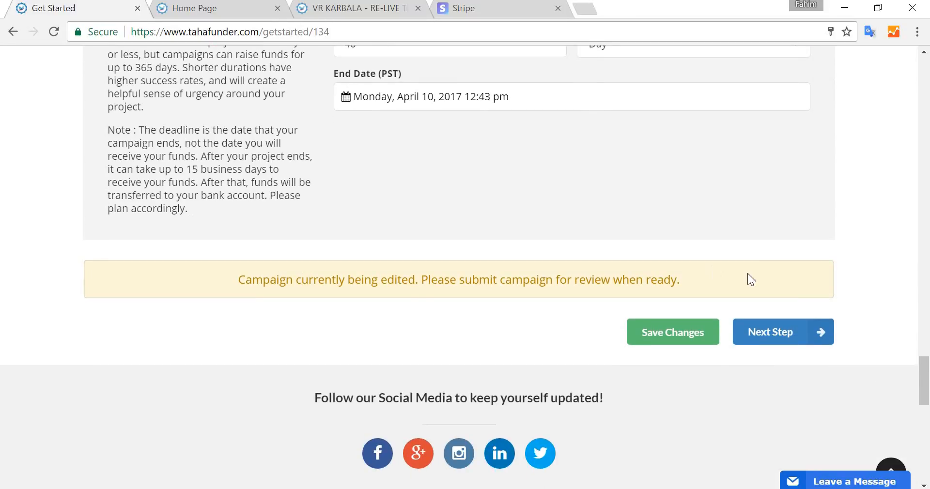
left_click(790, 337)
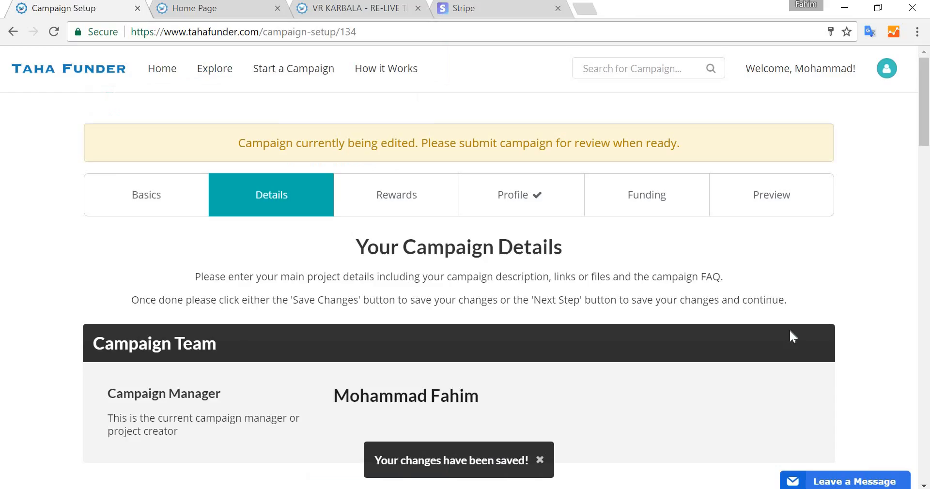
- Look over the Campaign Details page sections: team, description, links, FAQ and Google Analytics ID
scroll(365, 254, "down", 4)
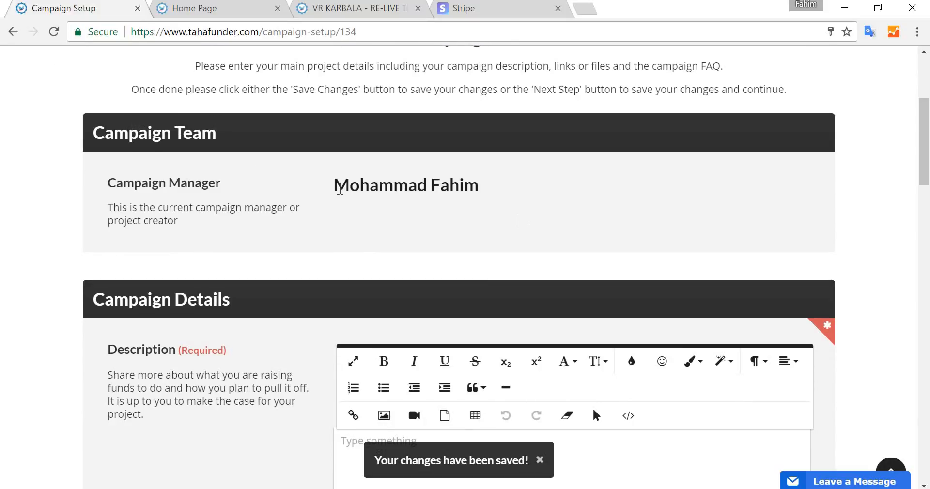
scroll(156, 129, "down", 1)
scroll(186, 253, "down", 3)
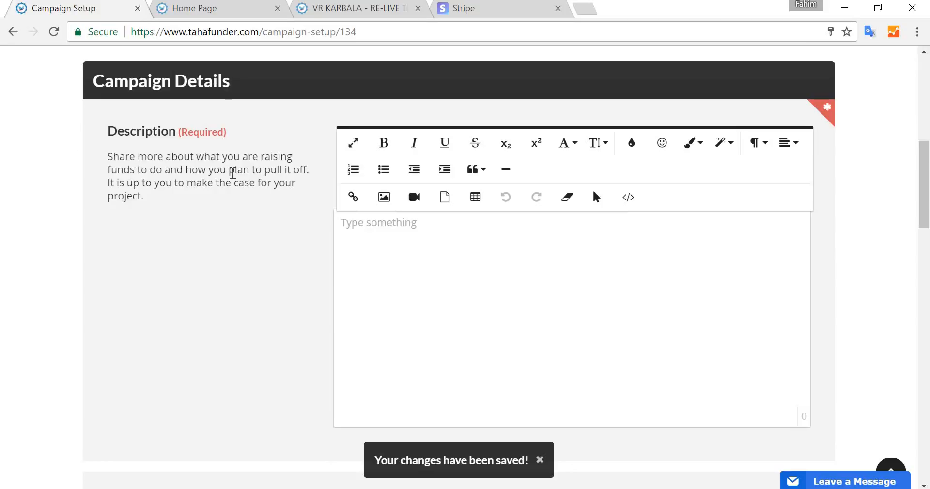
scroll(233, 173, "down", 1)
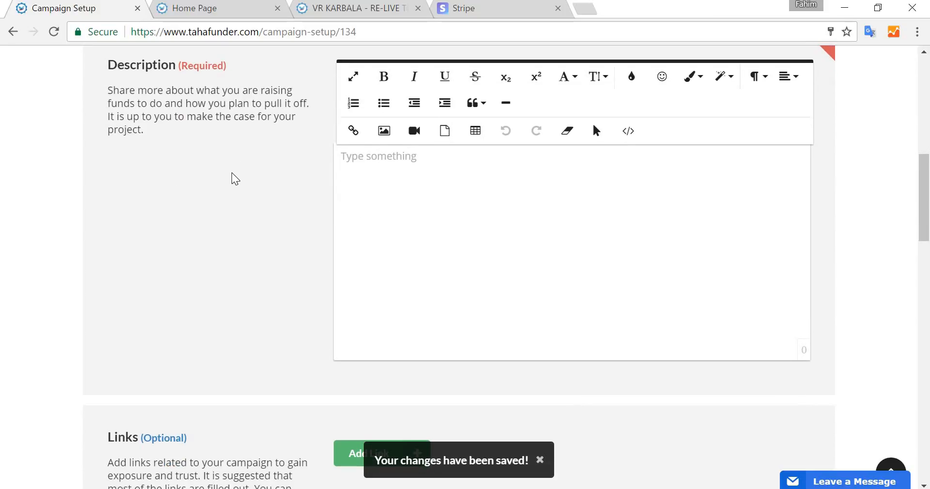
scroll(313, 209, "up", 1)
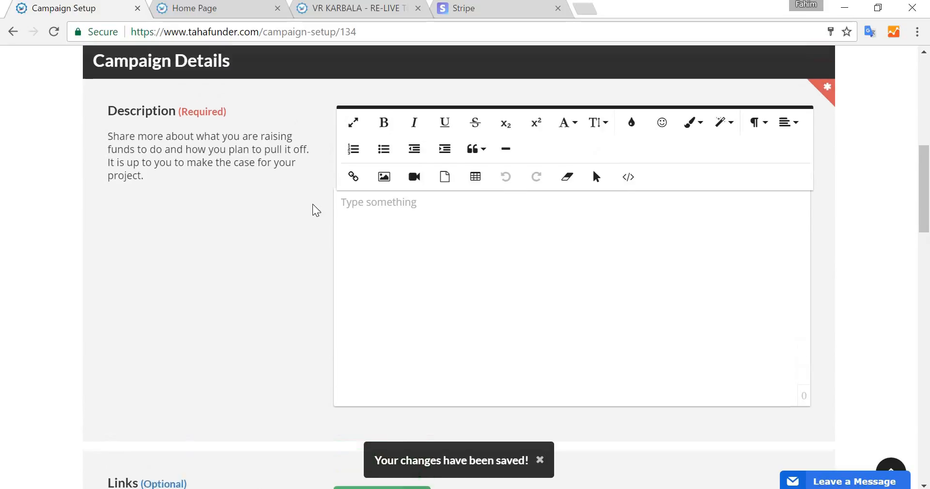
scroll(252, 215, "down", 1)
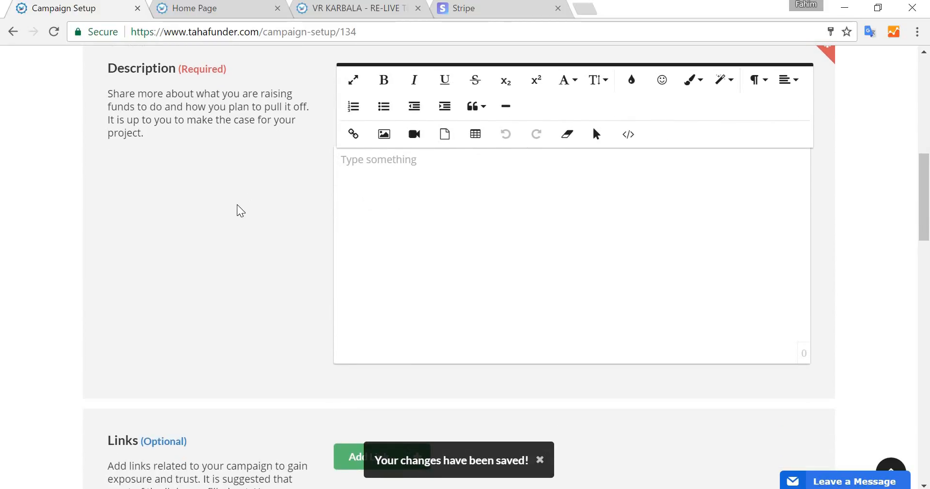
scroll(238, 210, "down", 2)
scroll(239, 209, "down", 2)
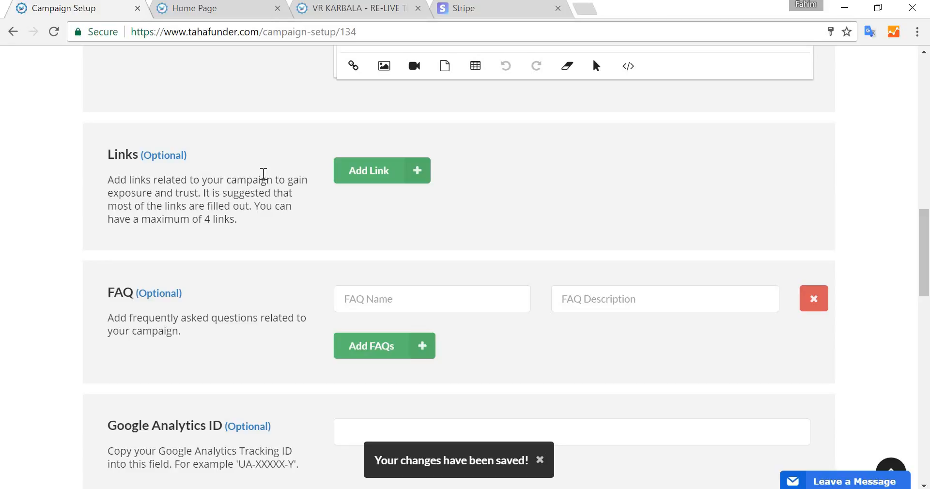
scroll(389, 205, "down", 2)
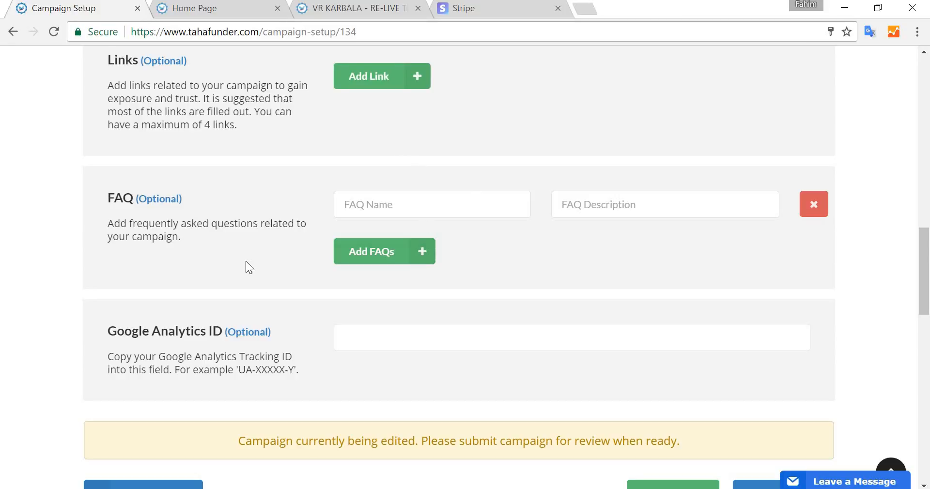
scroll(245, 266, "down", 2)
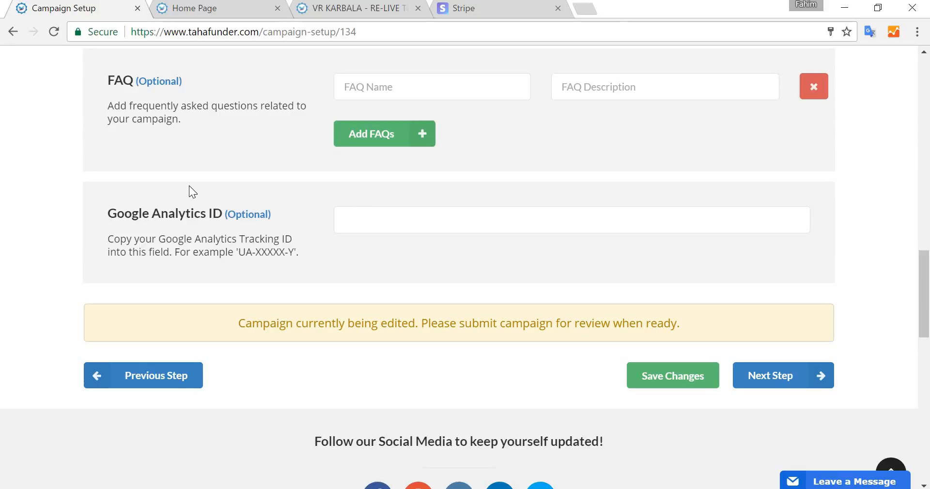
scroll(189, 185, "up", 15)
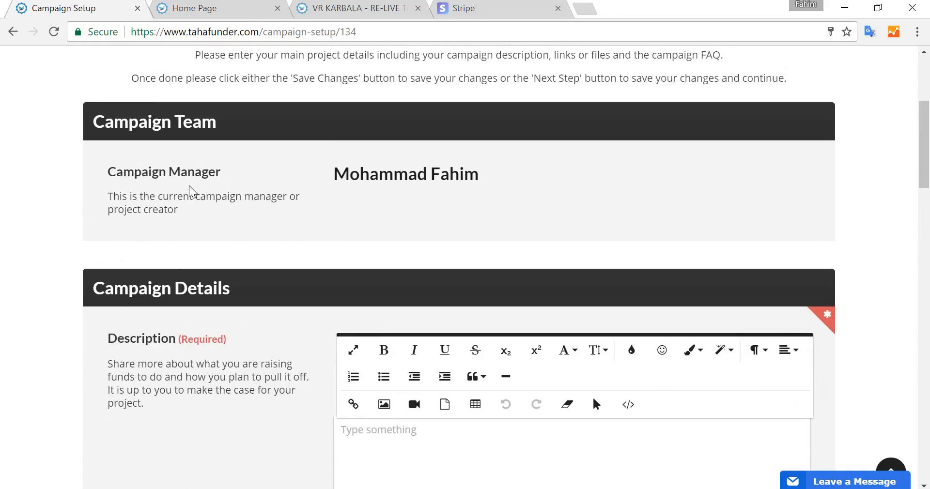
scroll(188, 185, "down", 4)
- Enter the campaign description Description xyz
left_click(473, 275)
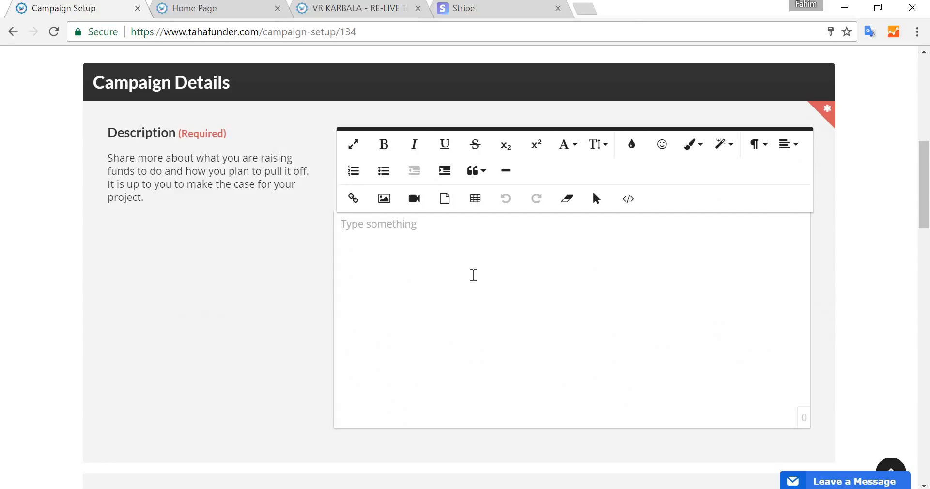
type("Dexri")
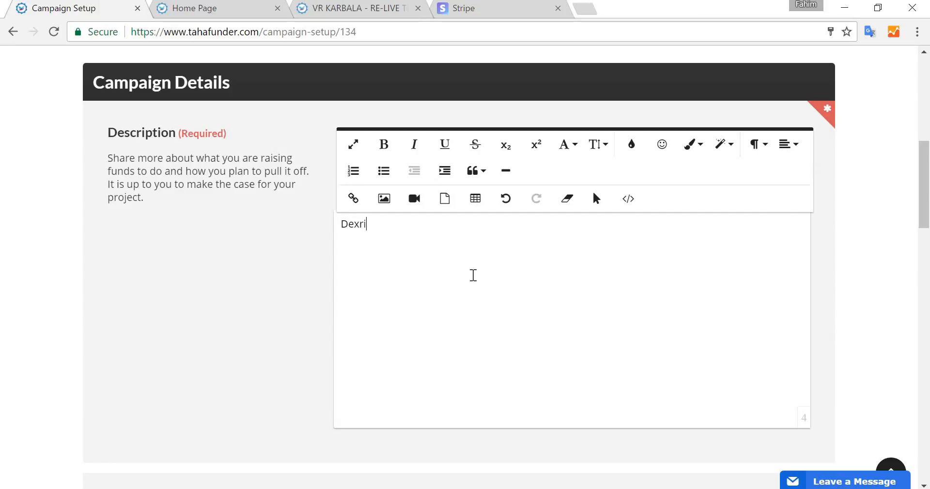
key("BackSpace")
key("BackSpace")
type("scription xyz")
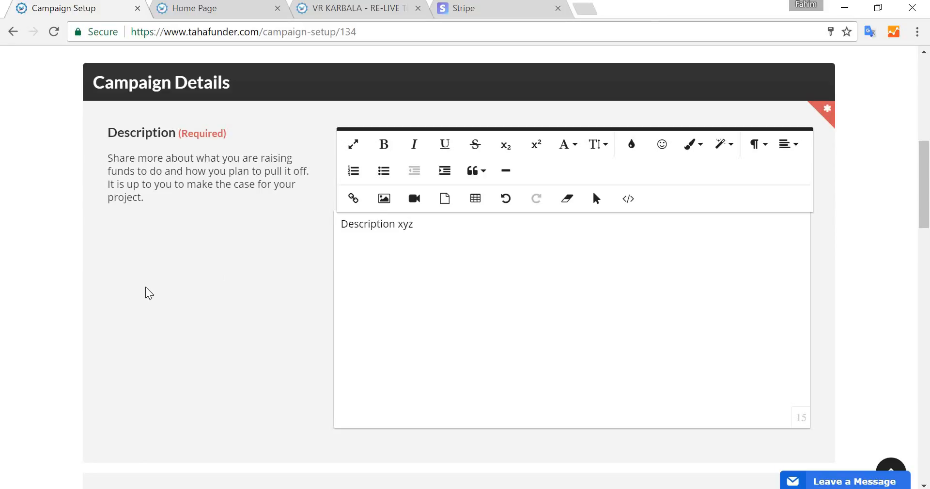
- Save the details and continue to the Rewards step
scroll(145, 293, "down", 12)
left_click(775, 157)
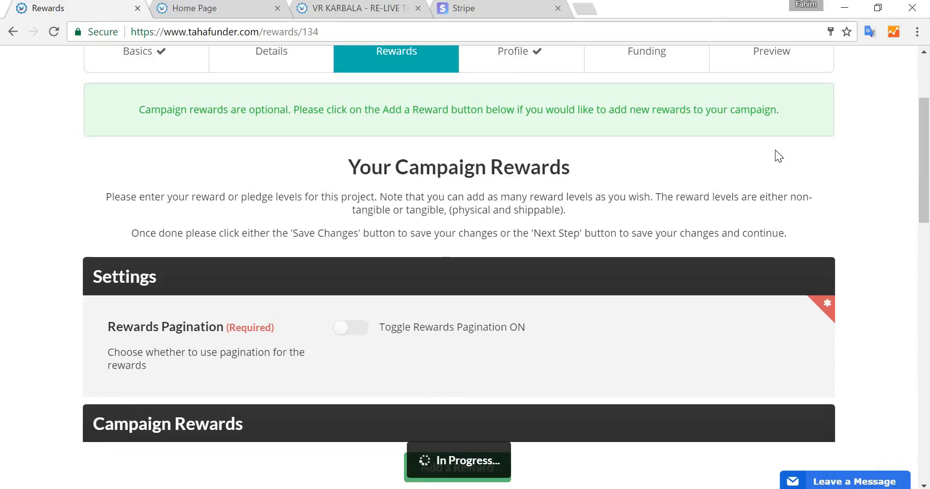
scroll(841, 89, "down", 2)
scroll(841, 88, "up", 4)
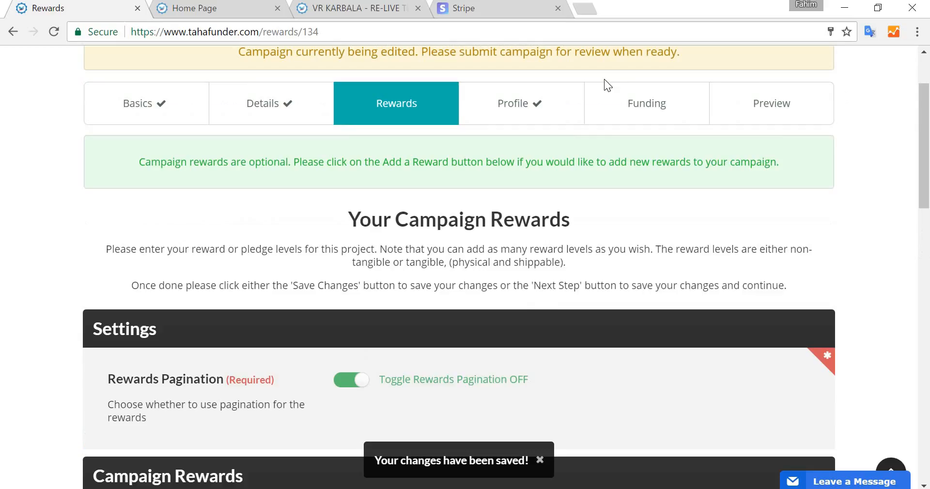
- Review the reward tiers and descriptions of the VR KARBALA example campaign in the other tab for reference
scroll(464, 283, "down", 5)
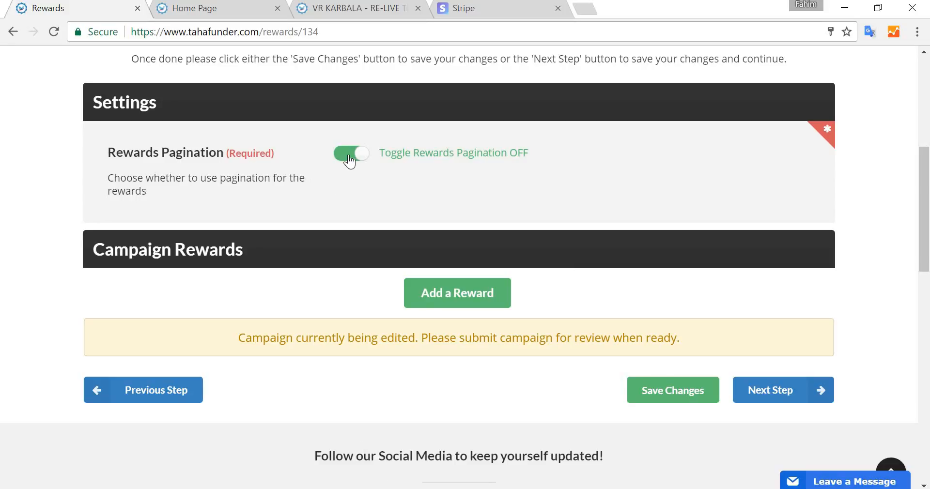
left_click_drag(122, 152, 176, 178)
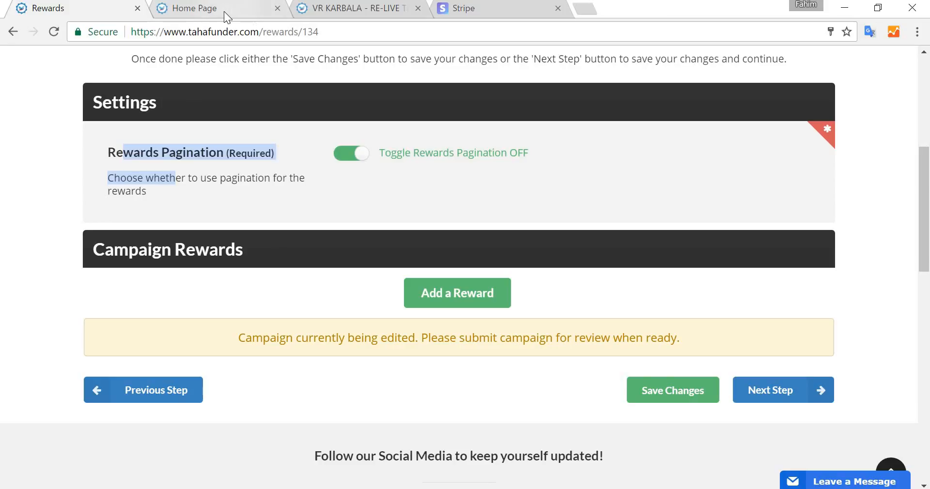
left_click(349, 11)
scroll(687, 271, "down", 13)
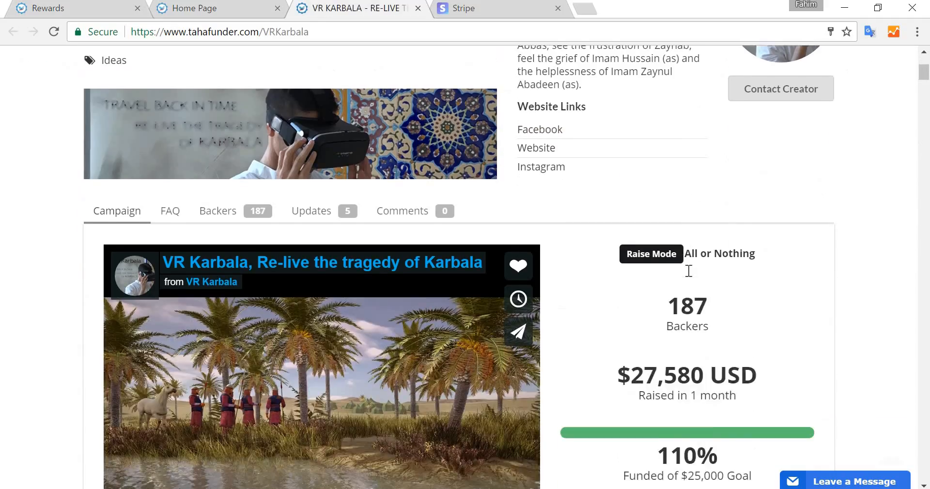
scroll(687, 271, "down", 2)
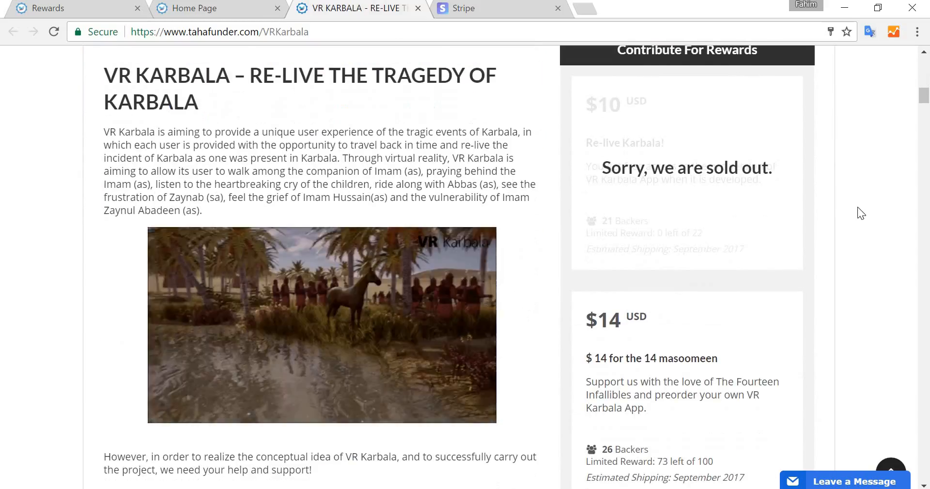
scroll(808, 184, "up", 2)
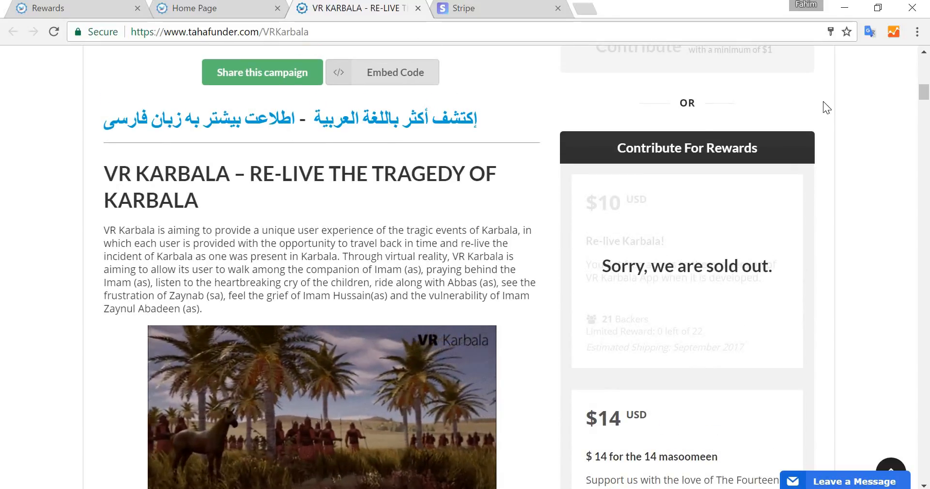
scroll(853, 196, "down", 1)
scroll(853, 196, "down", 2)
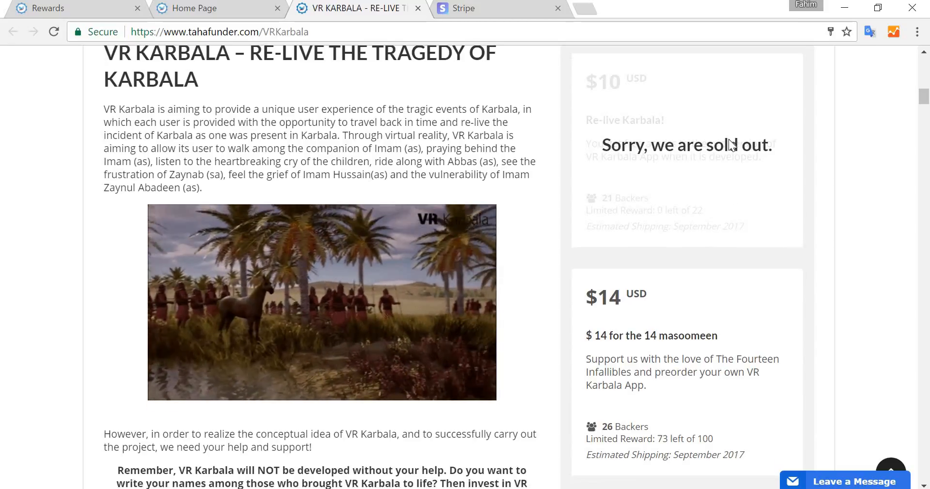
scroll(729, 140, "down", 2)
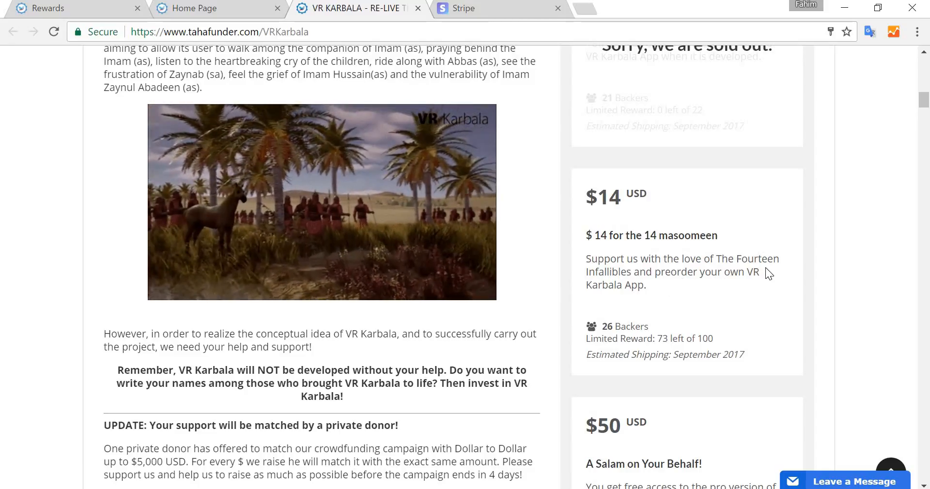
scroll(765, 269, "up", 3)
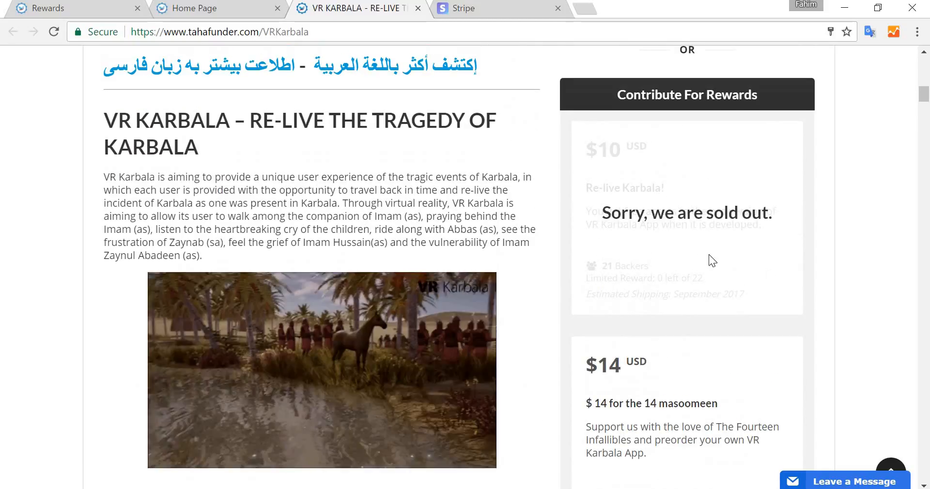
scroll(759, 210, "down", 3)
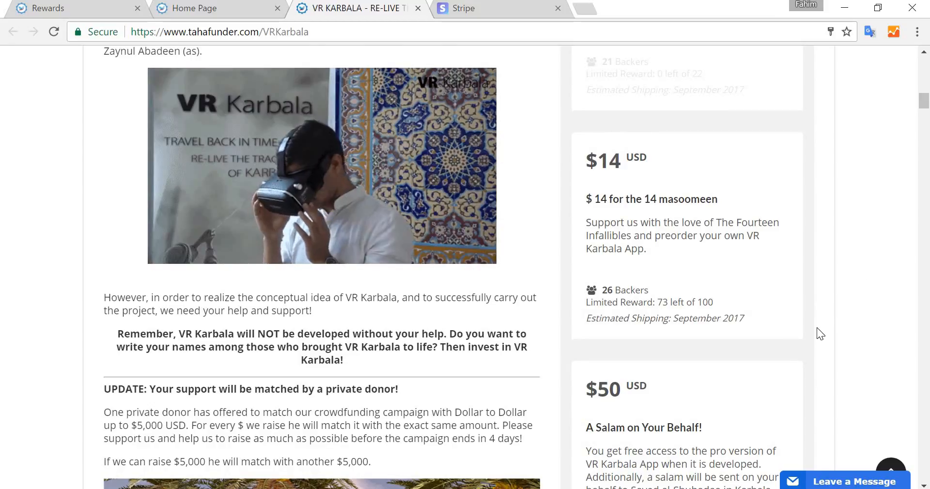
scroll(817, 327, "down", 3)
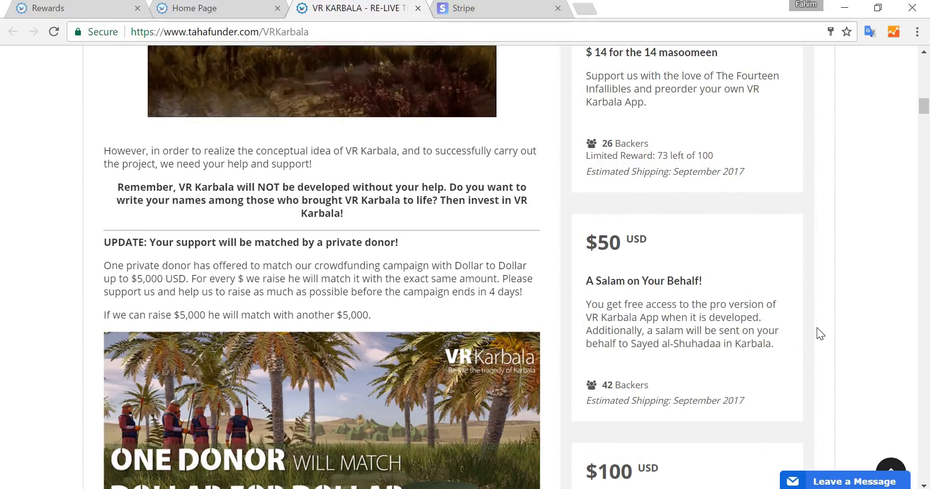
scroll(817, 329, "down", 3)
scroll(816, 329, "down", 2)
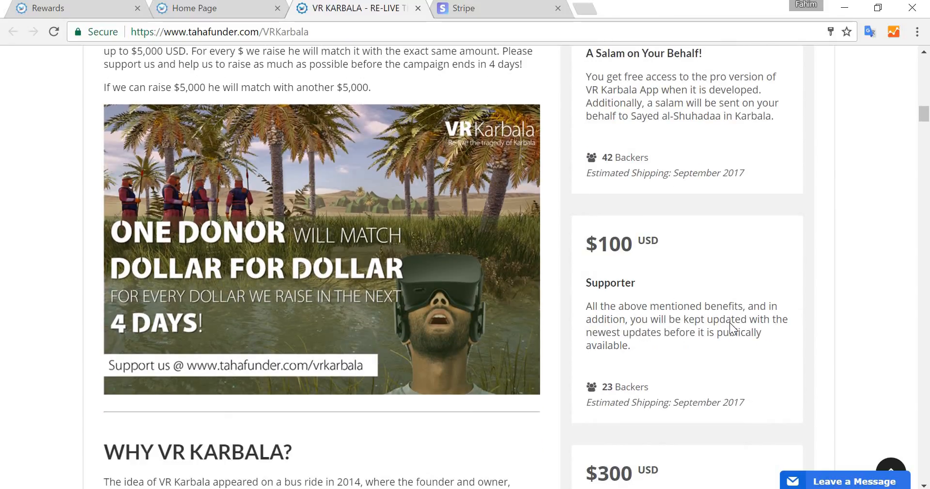
scroll(729, 323, "down", 1)
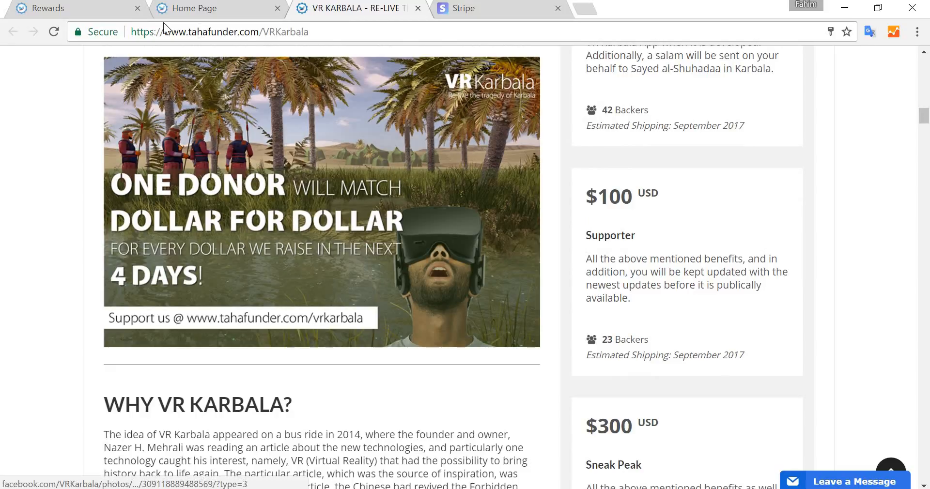
left_click(125, 12)
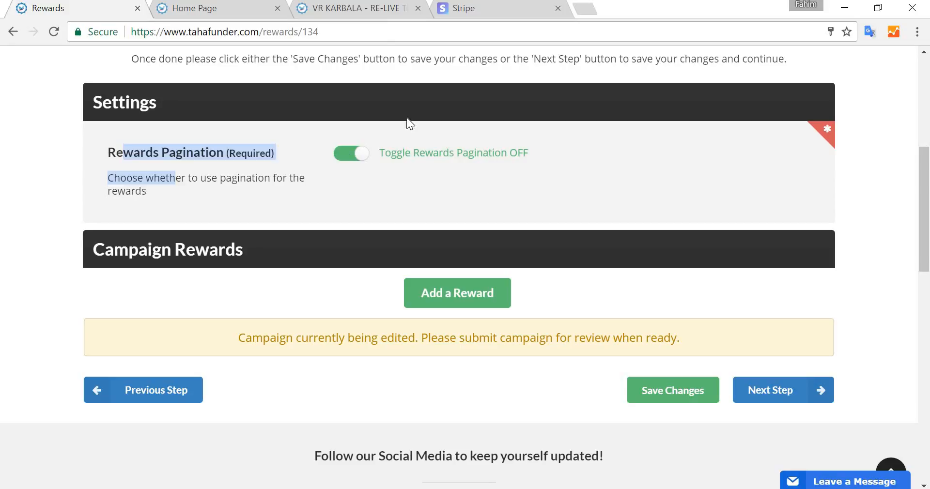
left_click(182, 158)
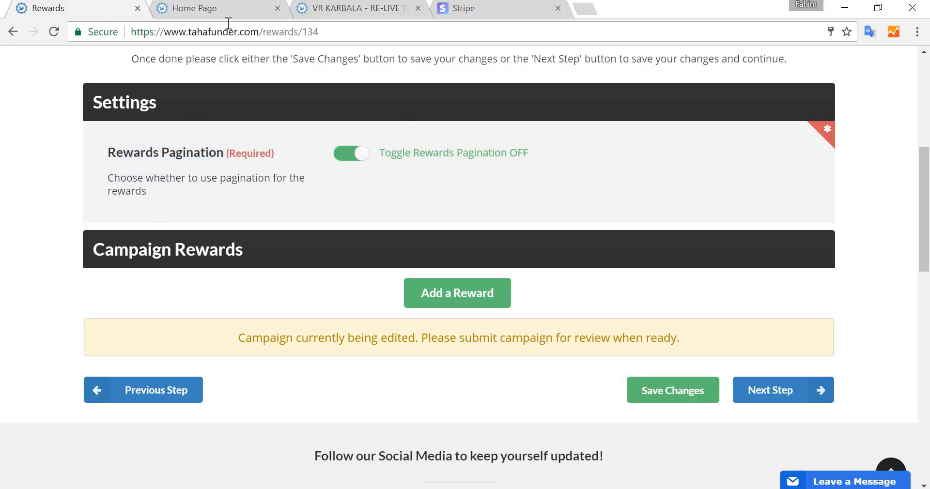
left_click(315, 10)
scroll(789, 280, "down", 6)
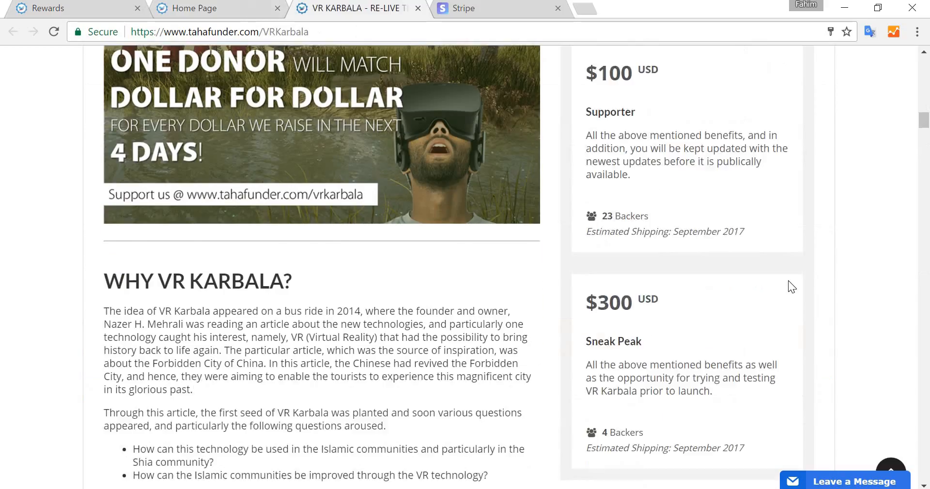
scroll(702, 233, "down", 2)
left_click(670, 215)
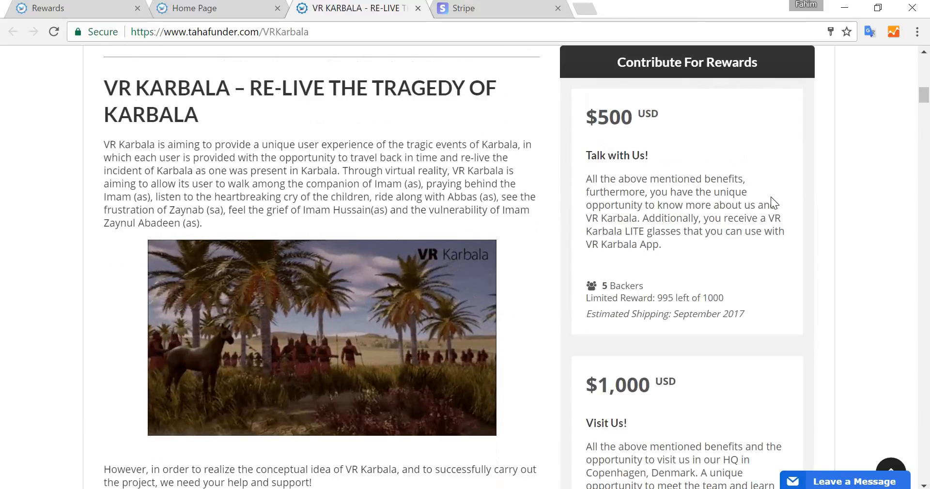
scroll(770, 195, "down", 6)
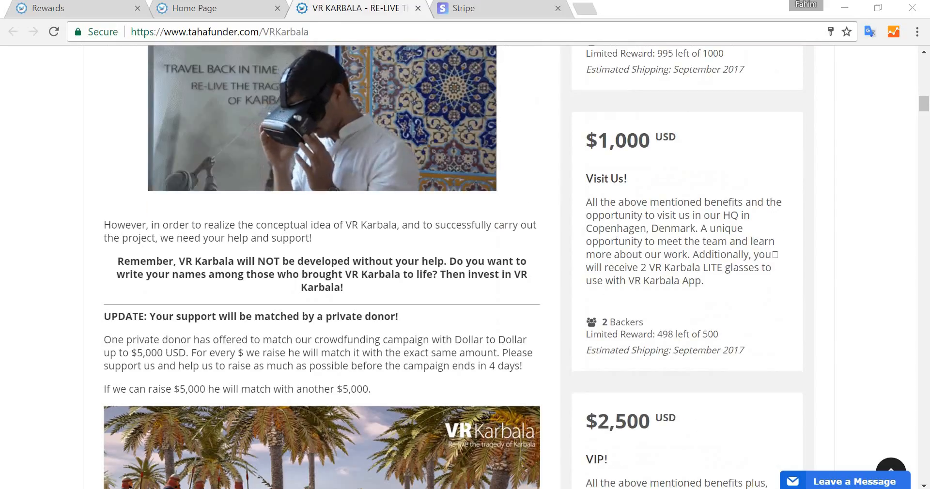
scroll(691, 360, "down", 7)
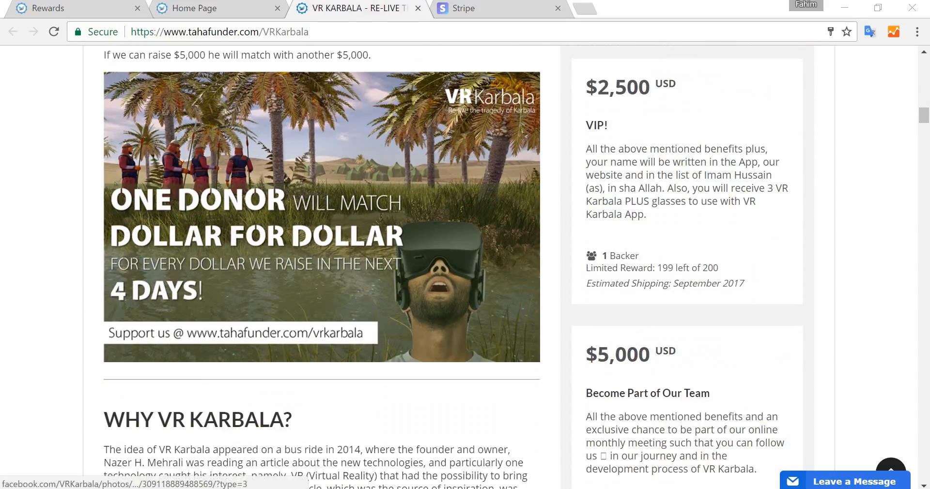
- Return to the campaign's Rewards step and switch rewards pagination off
left_click(68, 12)
left_click(350, 154)
left_click(352, 159)
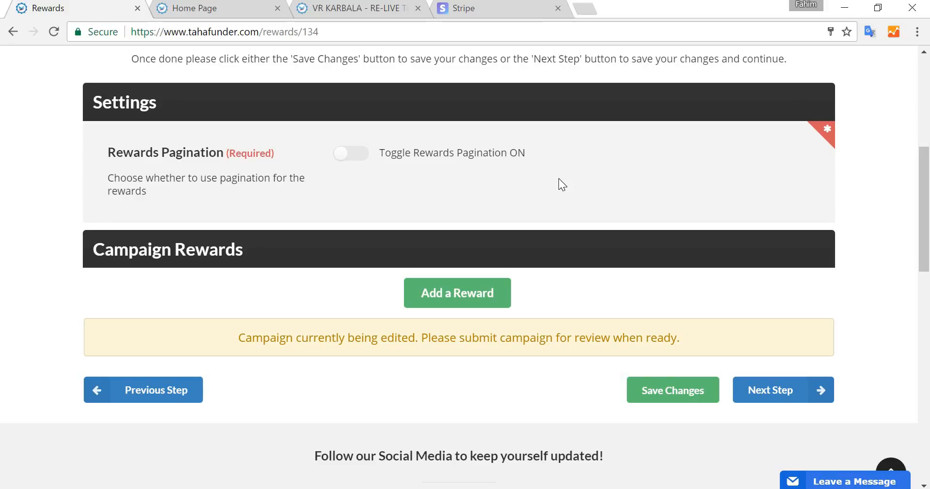
- Add a reward with contribution amount 5 and the name Due and 3 Food Packages
left_click(477, 303)
scroll(476, 292, "down", 3)
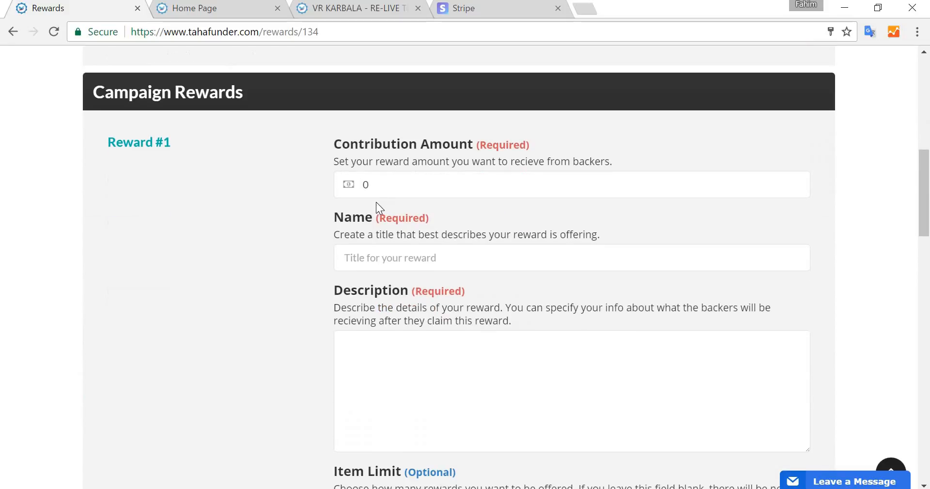
left_click(421, 179)
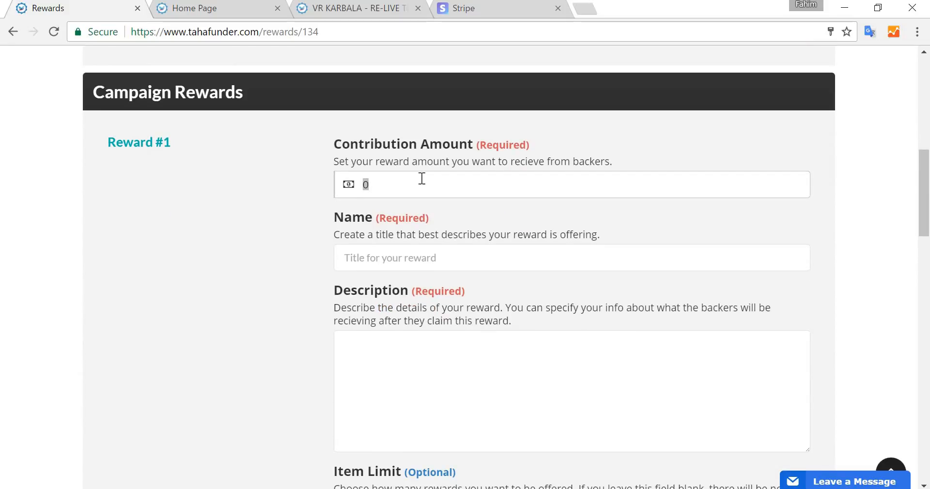
type("5")
left_click(397, 259)
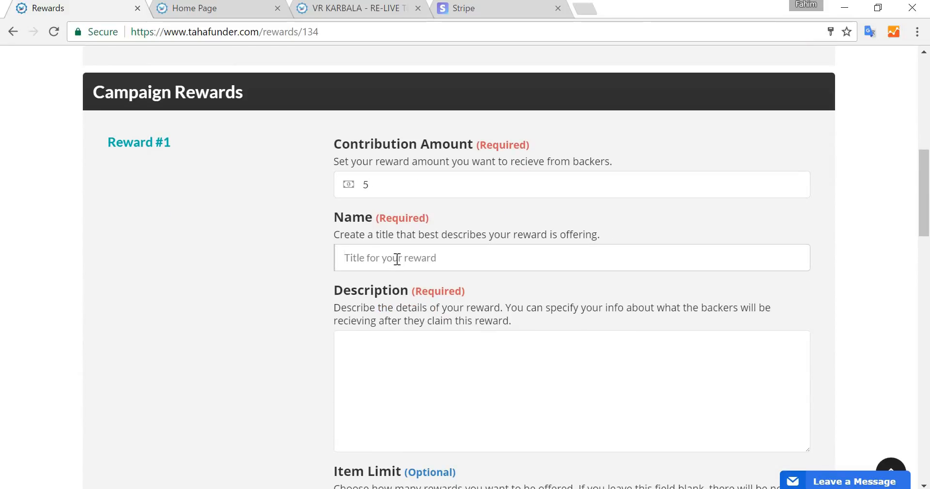
type("Due and 3 Food Packages")
key("Tab")
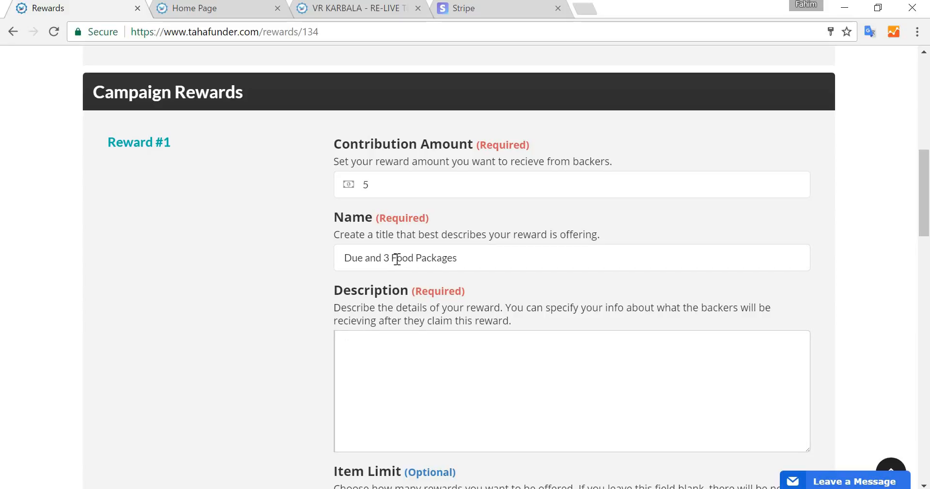
- Enter the reward description promising dua at Iftaar in New York and food preparation for 3 people for $5 contributions
type("For $5 donations")
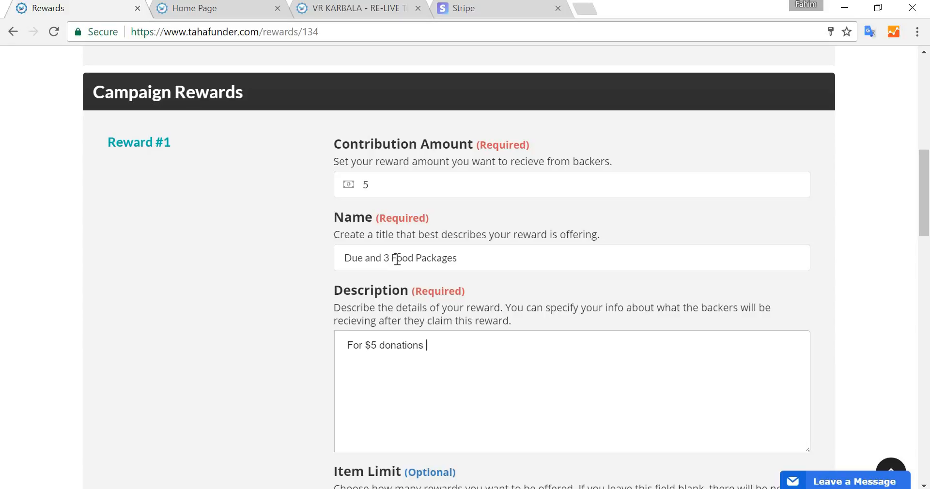
type(" o")
key("ctrl+shift+Left")
key("ctrl+shift+Left")
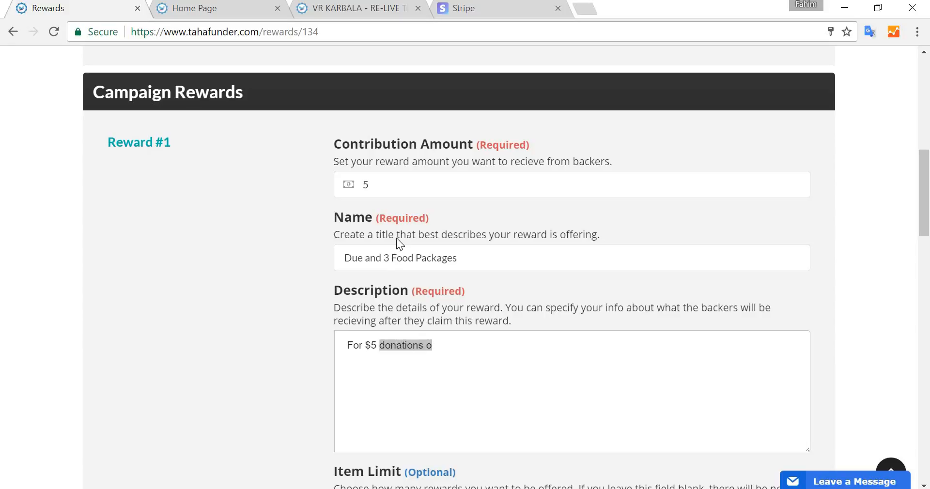
type("contributions, ")
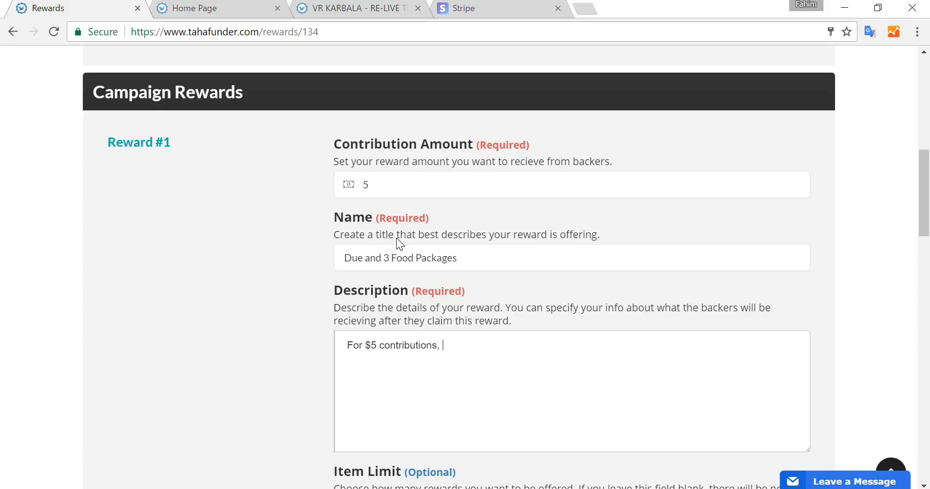
type("we will make dua for ")
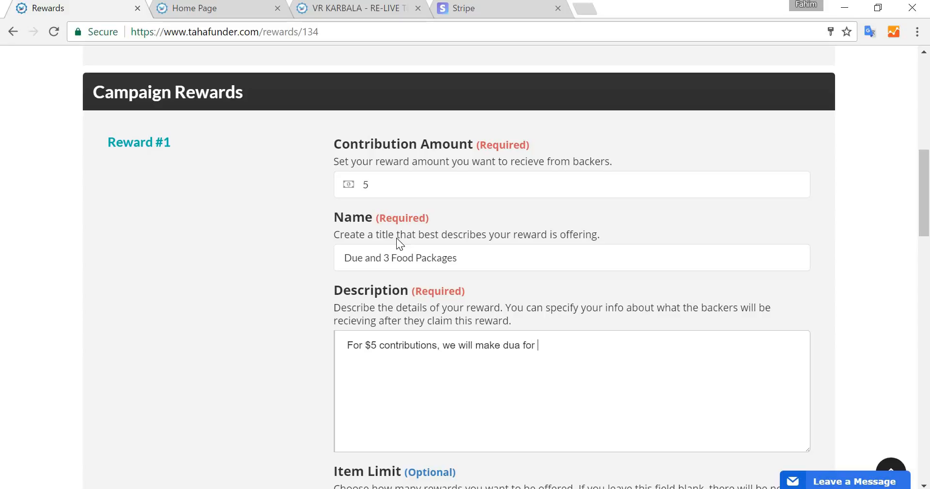
type("you and your fami")
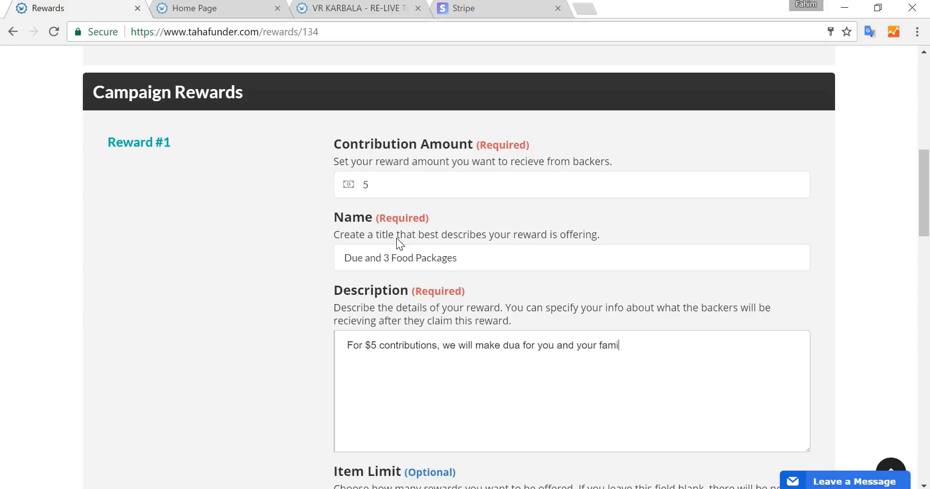
type("ly")
key("BackSpace")
key("BackSpace")
key("BackSpace")
type("ly at t")
type("he time ")
type("of l")
type("ar ")
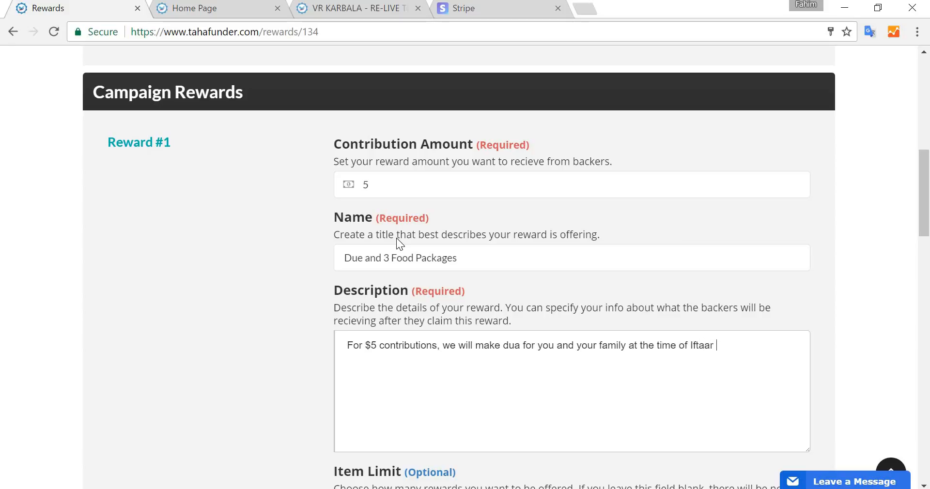
type("in New York and this money ")
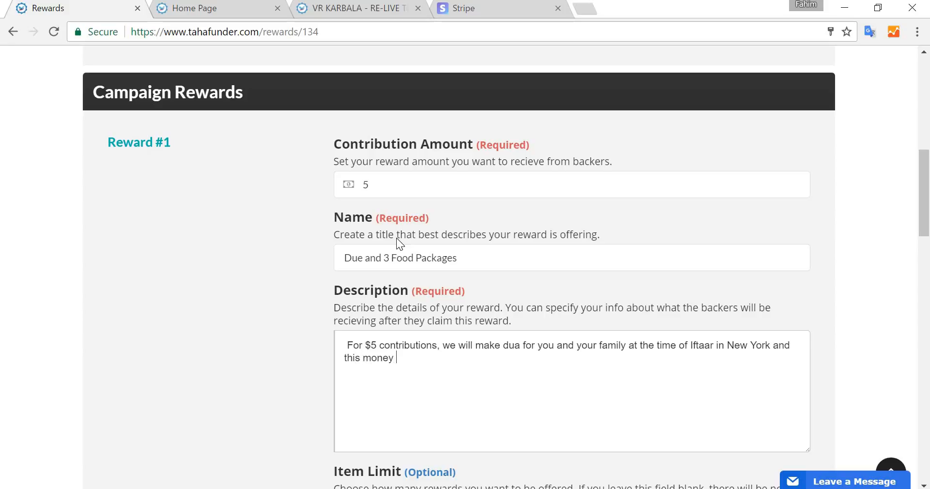
type("will help with preparation ")
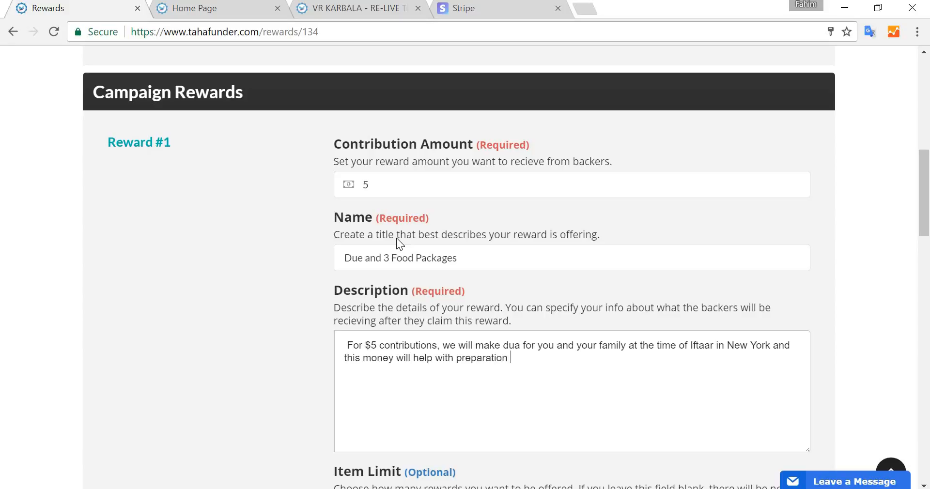
type("of food for 3 people.")
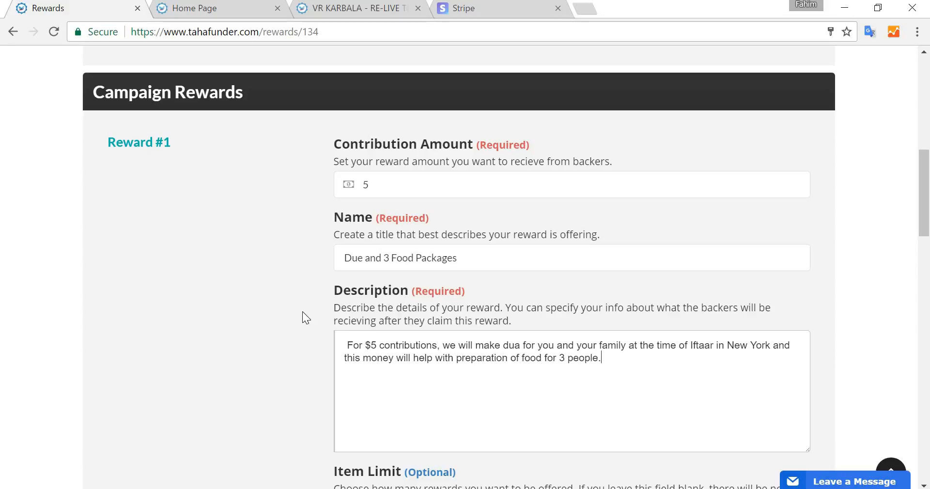
scroll(303, 313, "down", 1)
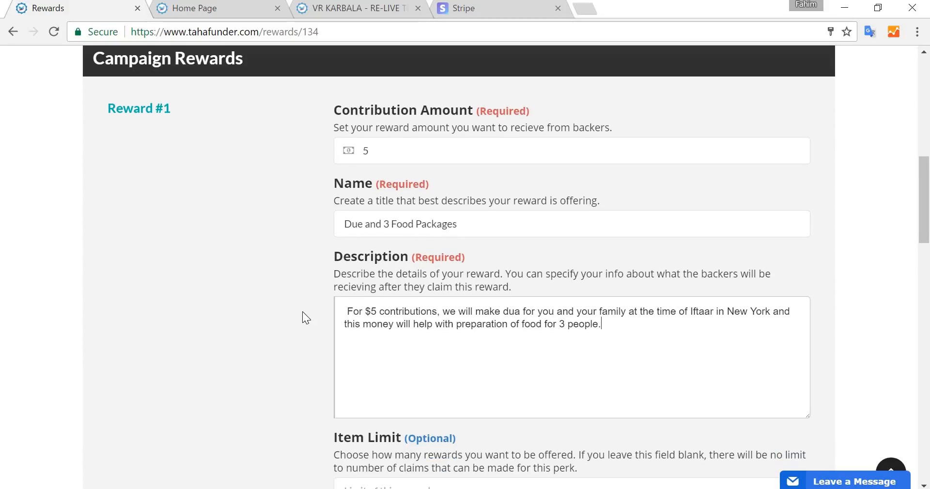
scroll(302, 315, "down", 4)
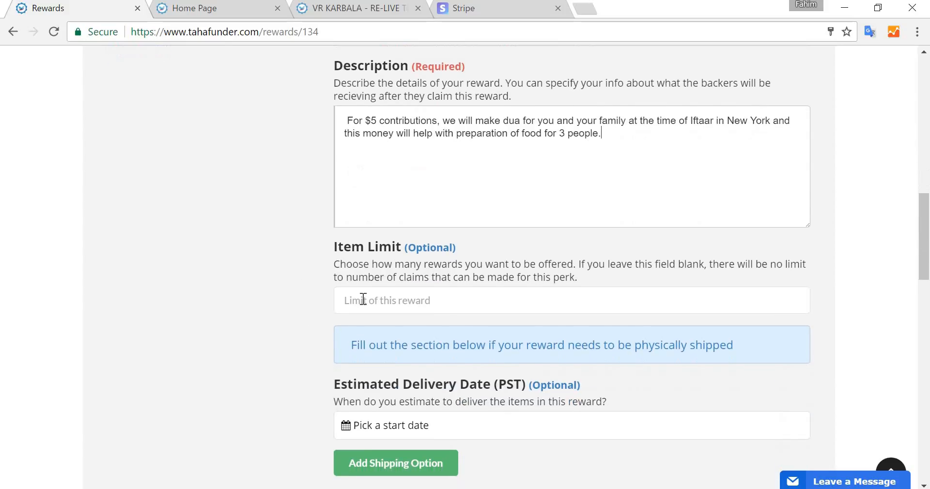
left_click(363, 301)
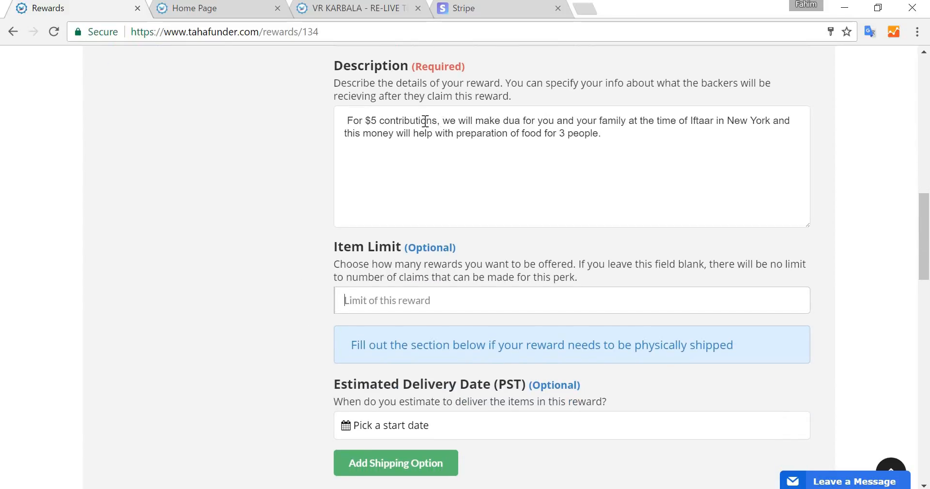
left_click(628, 138)
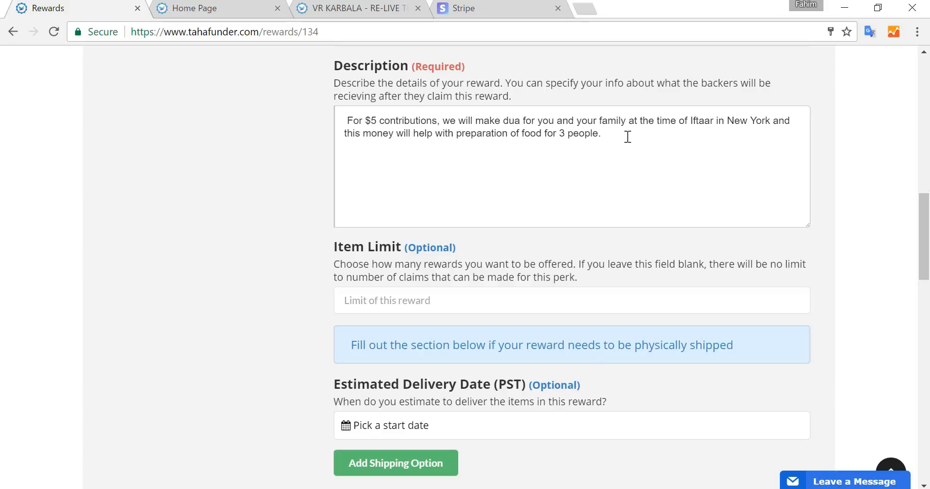
left_click(419, 303)
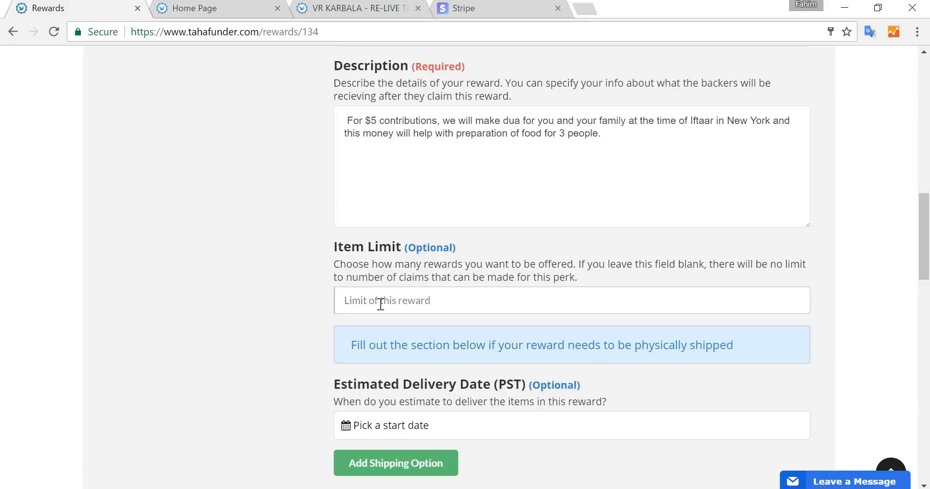
type("10")
key("BackSpace")
key("BackSpace")
- Save the reward and continue to the campaign's Profile step
left_click(241, 263)
scroll(241, 262, "down", 1)
scroll(241, 263, "down", 2)
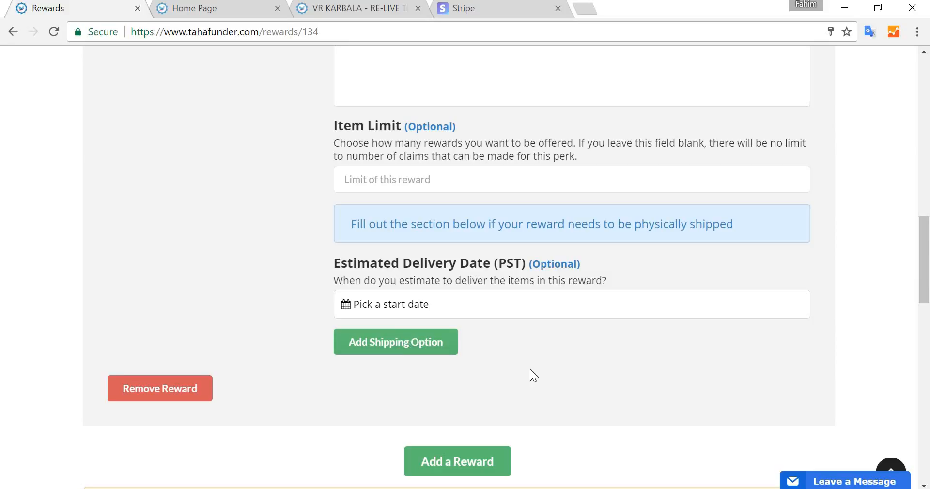
scroll(530, 370, "down", 2)
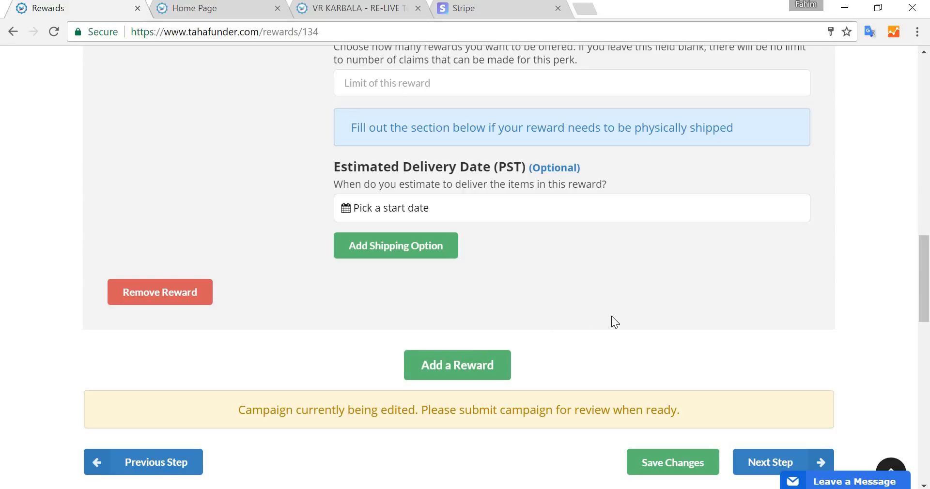
scroll(611, 316, "down", 2)
scroll(612, 317, "up", 6)
scroll(374, 378, "down", 3)
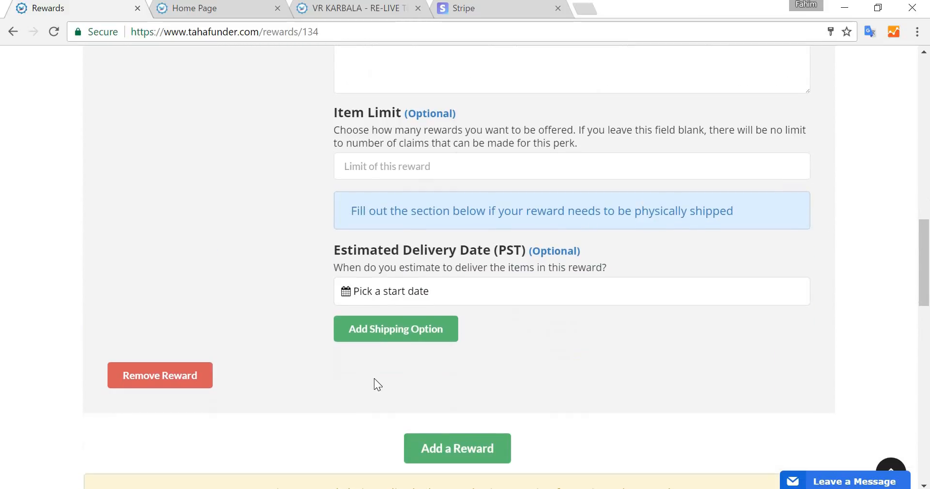
scroll(374, 378, "down", 3)
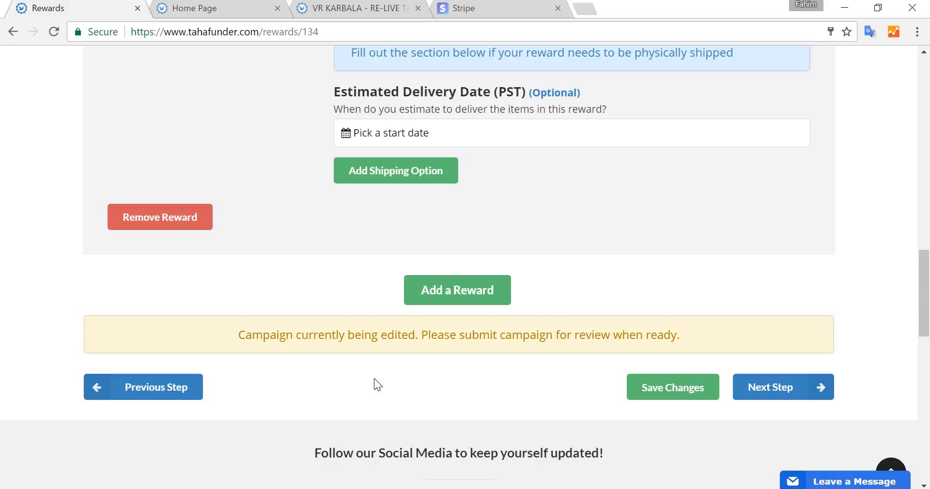
left_click(758, 387)
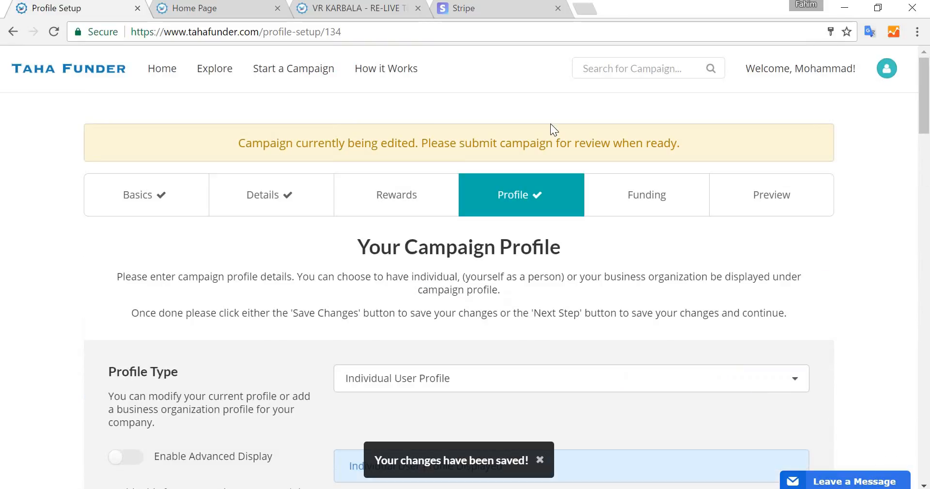
- Review the VR KARBALA example campaign's rewards and its Creator and Company profiles in the other tab for reference
left_click(372, 6)
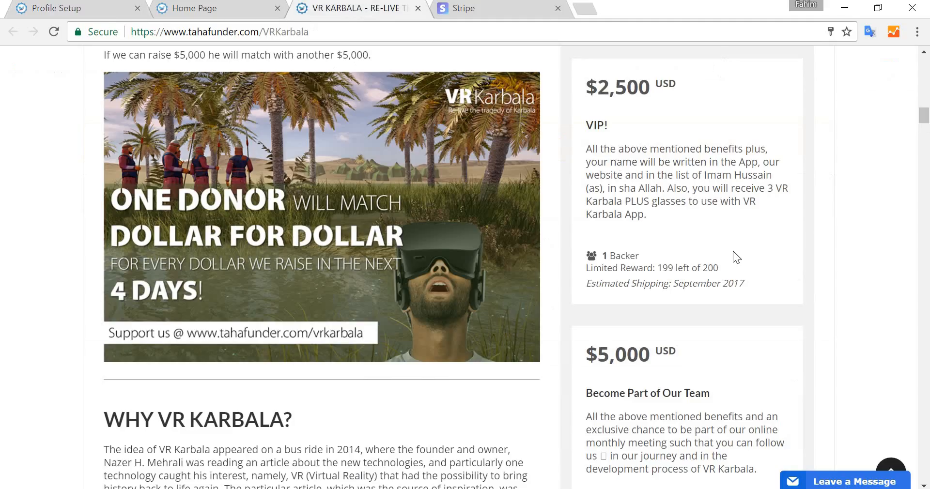
scroll(733, 250, "up", 10)
scroll(733, 251, "up", 4)
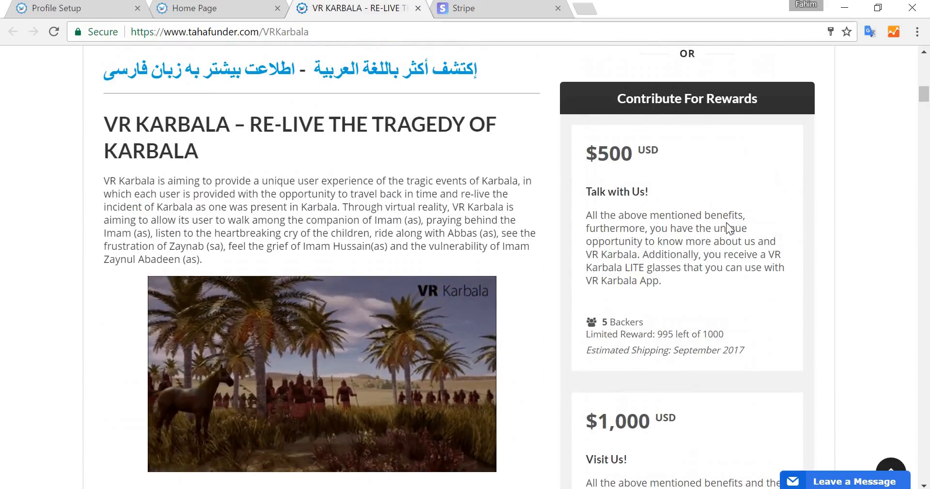
left_click(198, 9)
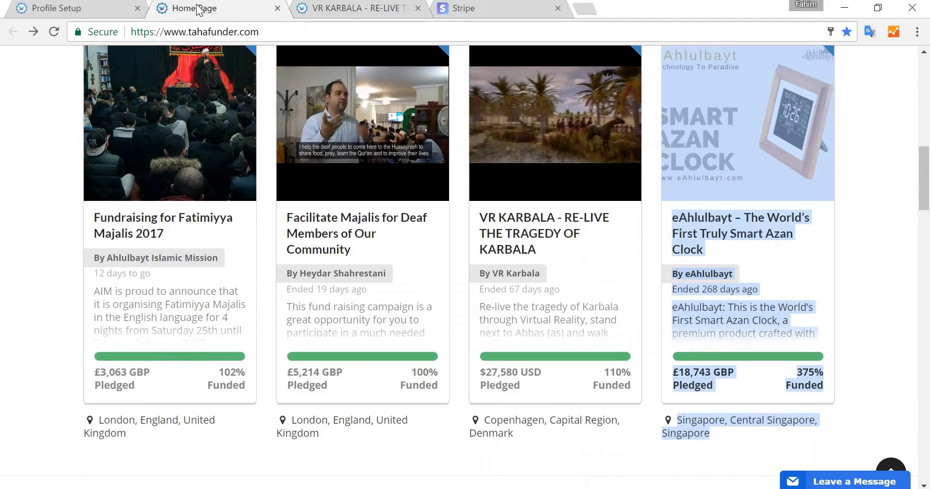
left_click(99, 4)
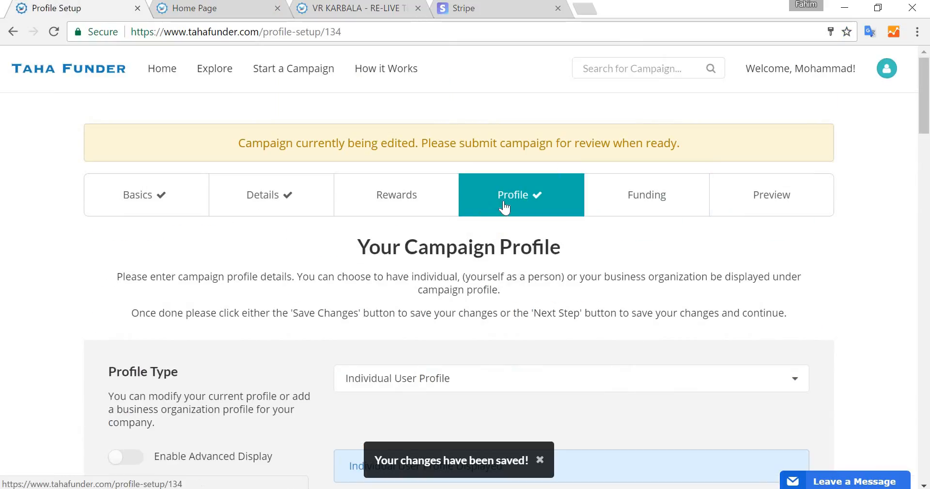
scroll(554, 244, "down", 2)
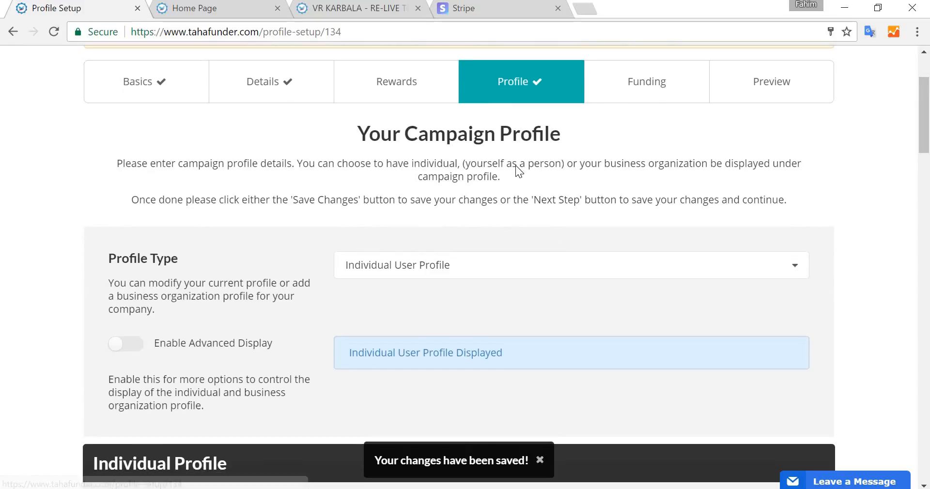
scroll(515, 164, "down", 5)
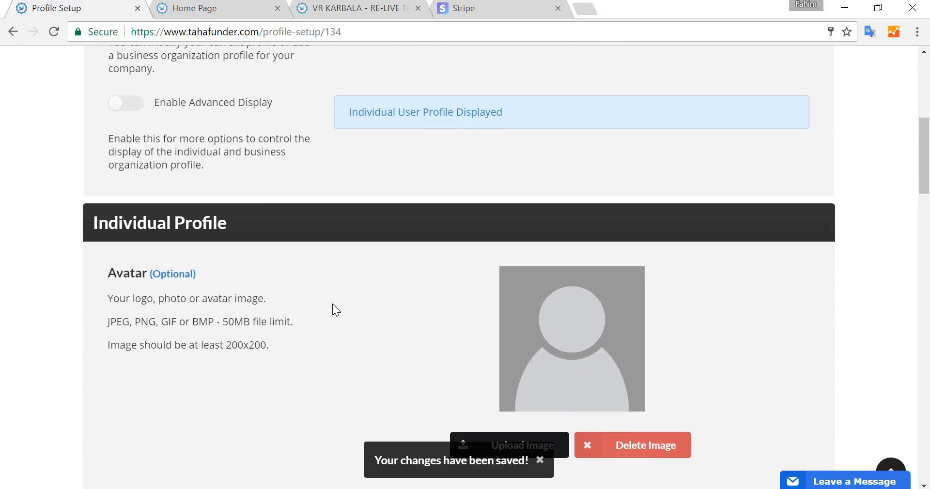
scroll(332, 309, "down", 4)
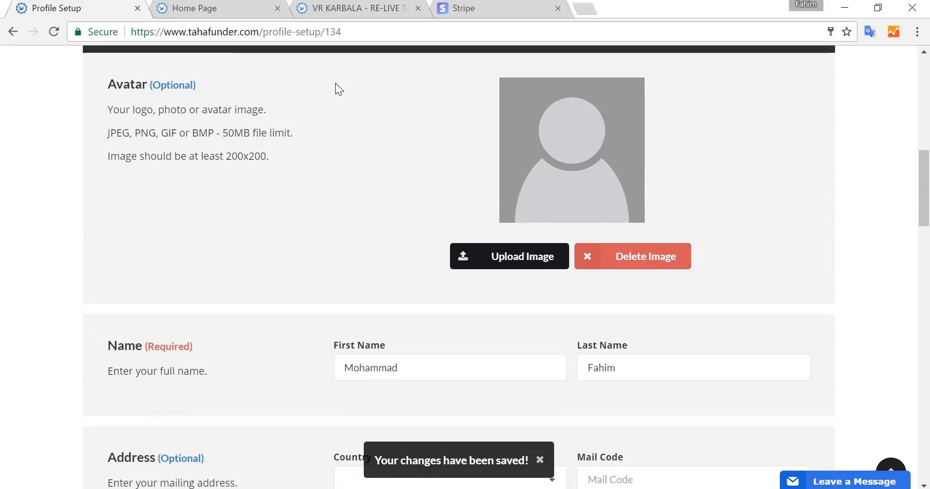
left_click(324, 8)
scroll(827, 206, "up", 15)
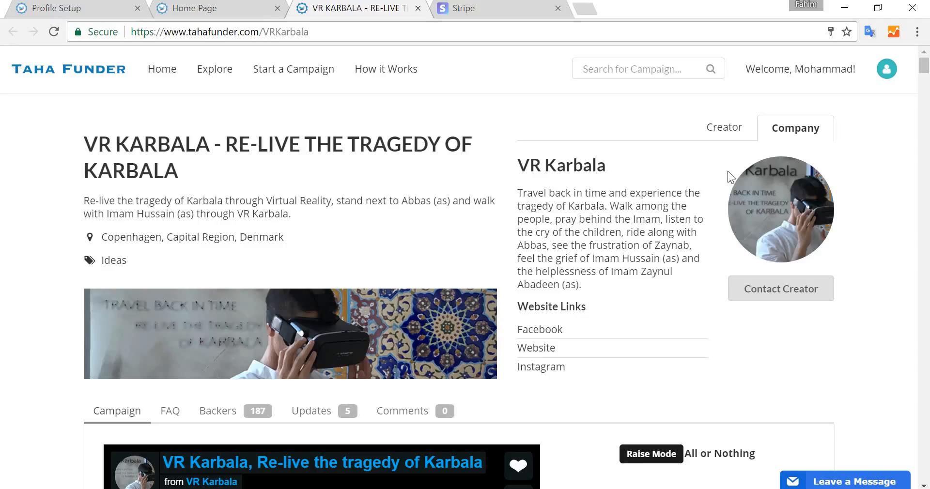
left_click(726, 135)
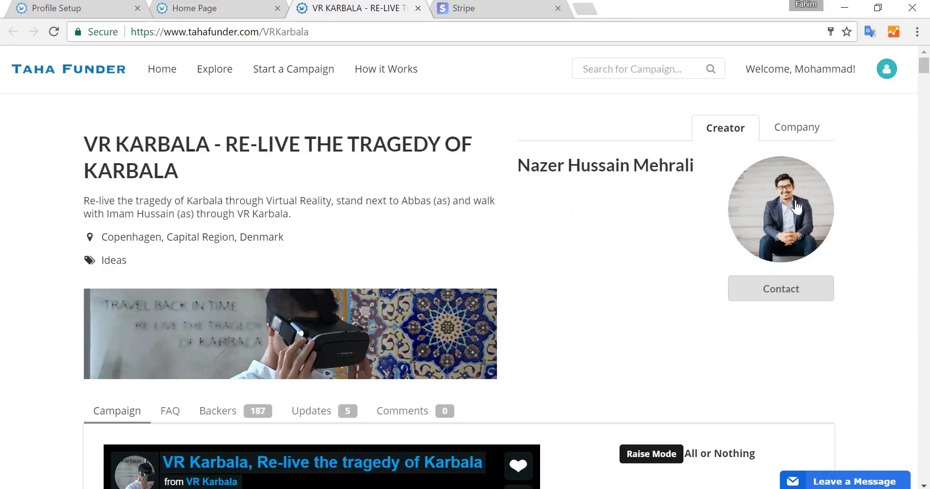
left_click(796, 140)
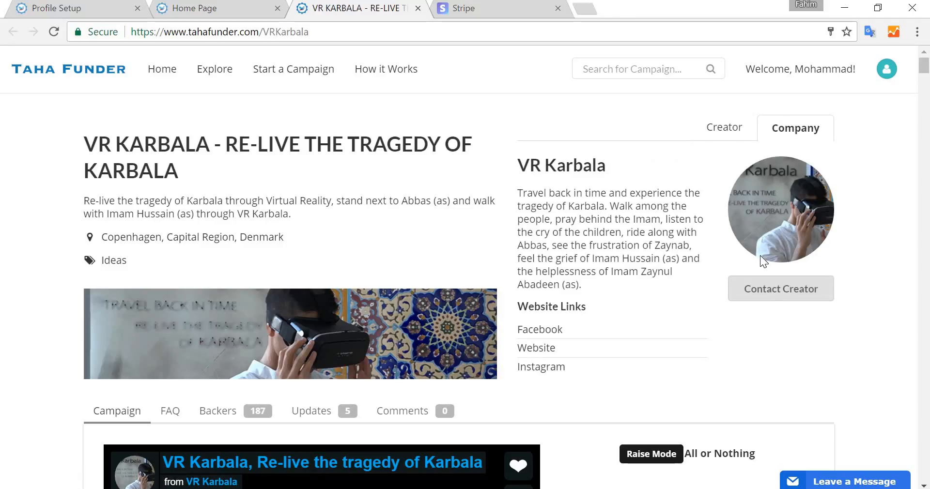
left_click(171, 9)
left_click(56, 8)
- Look over the campaign's profile fields and continue to the Funding step
scroll(329, 193, "up", 7)
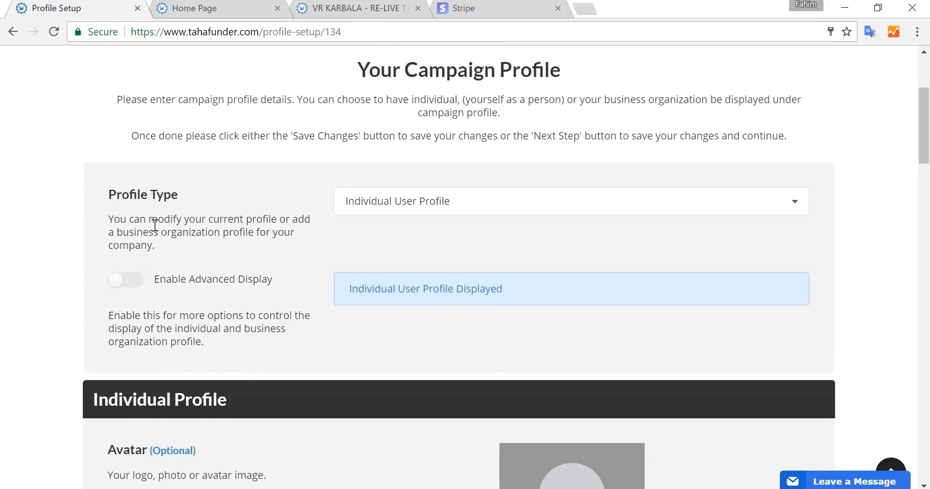
scroll(307, 290, "down", 4)
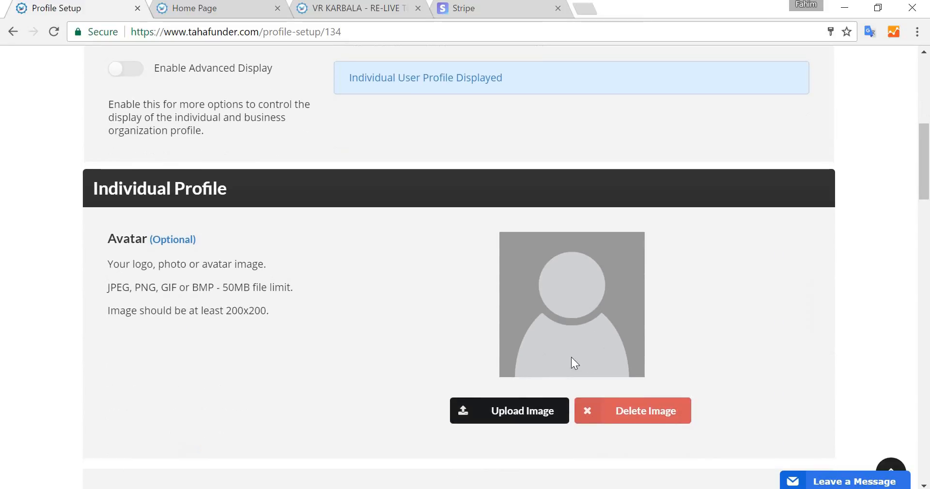
scroll(791, 233, "down", 3)
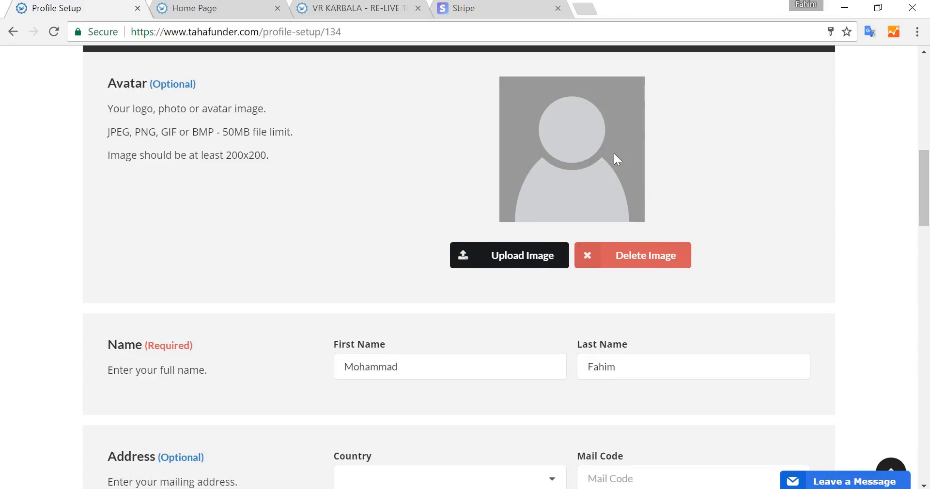
scroll(614, 154, "down", 5)
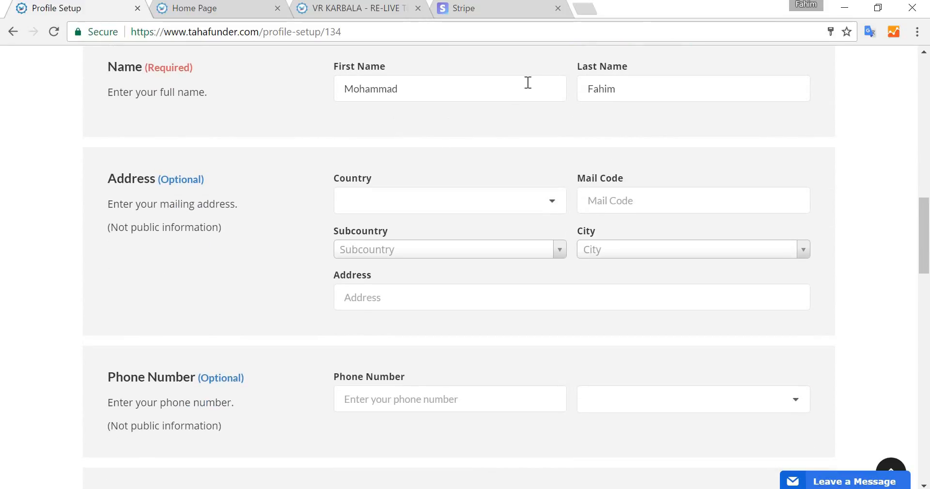
scroll(289, 173, "down", 3)
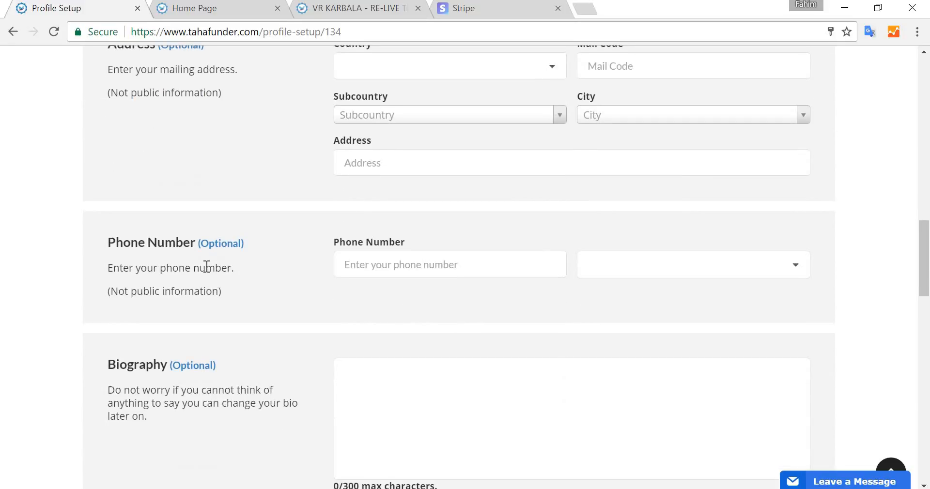
scroll(327, 188, "down", 4)
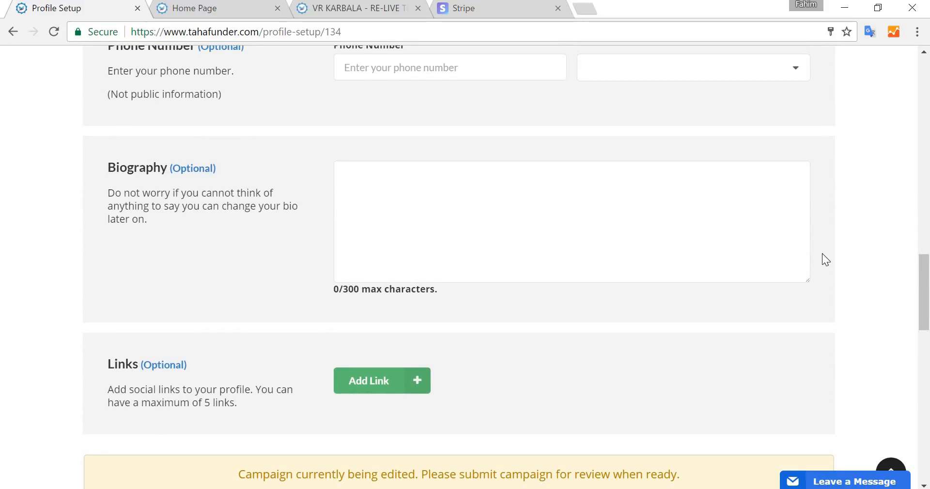
scroll(821, 254, "down", 4)
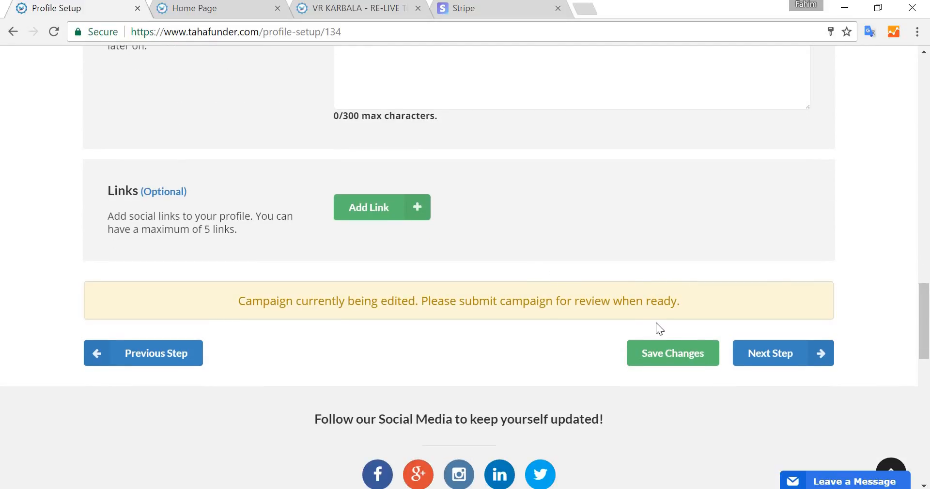
left_click(770, 355)
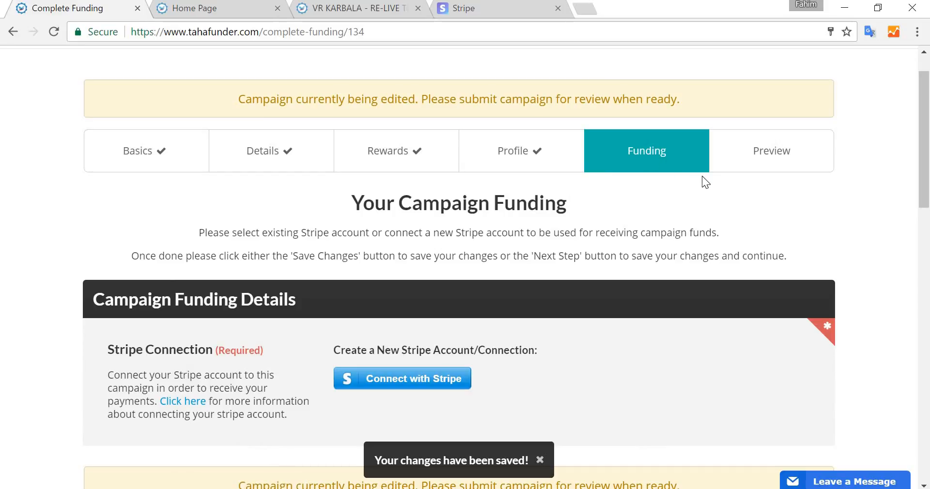
- Look over the Stripe connection requirement and browse the Stripe homepage in its tab
scroll(702, 182, "down", 1)
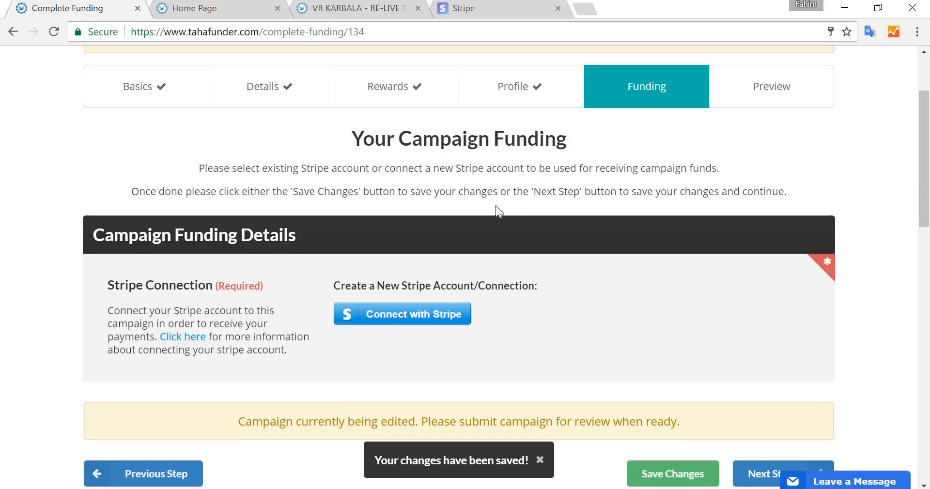
scroll(495, 206, "down", 1)
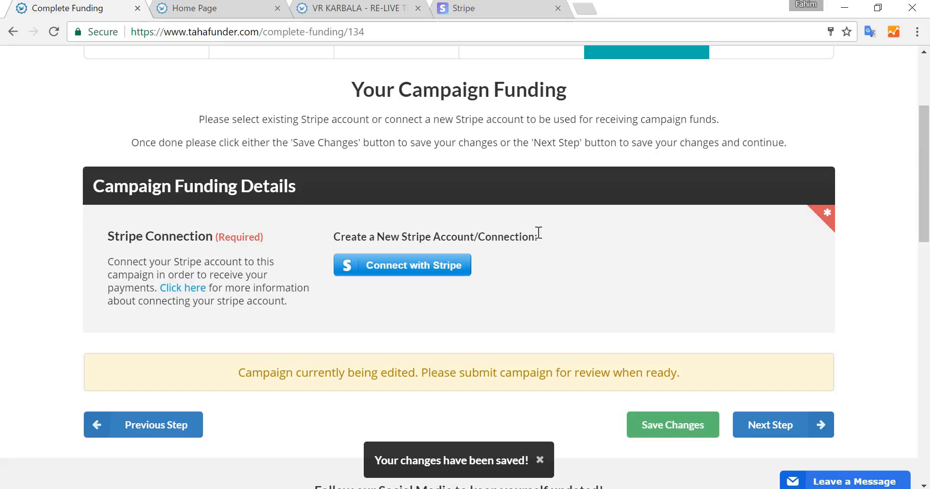
left_click(465, 8)
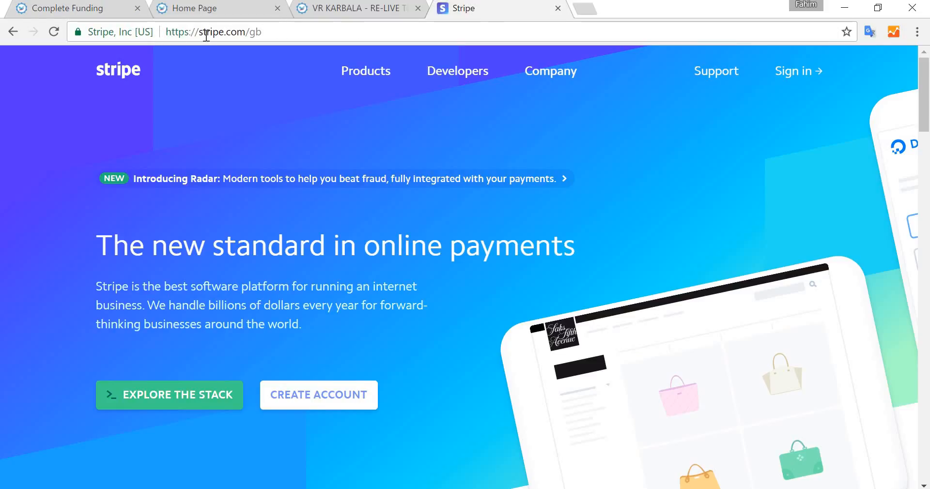
scroll(661, 208, "down", 5)
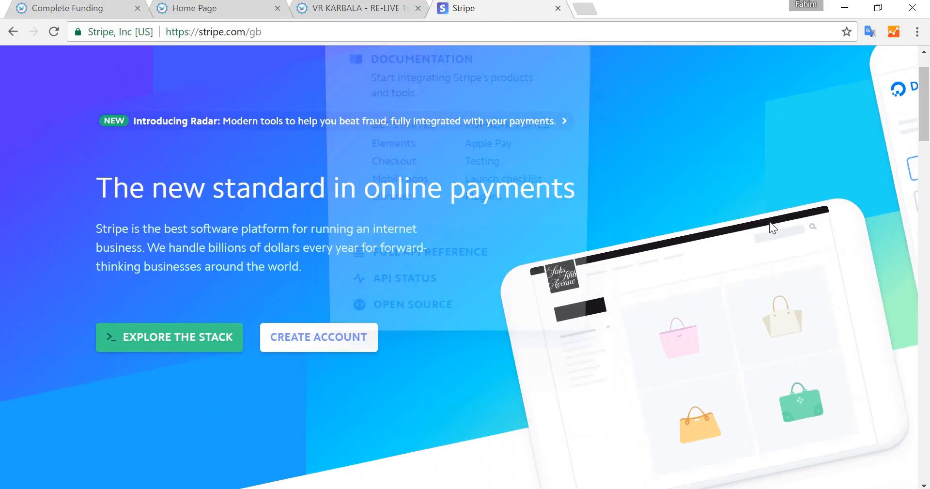
scroll(770, 222, "down", 15)
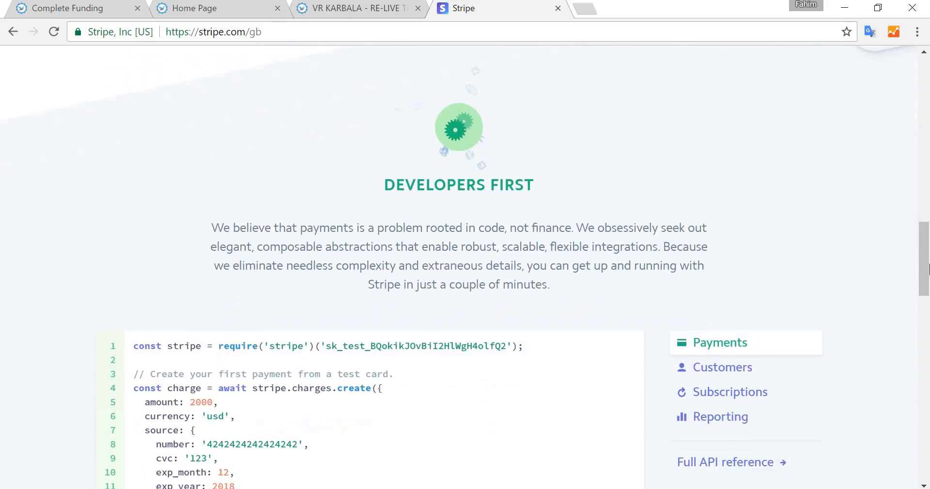
scroll(915, 145, "up", 20)
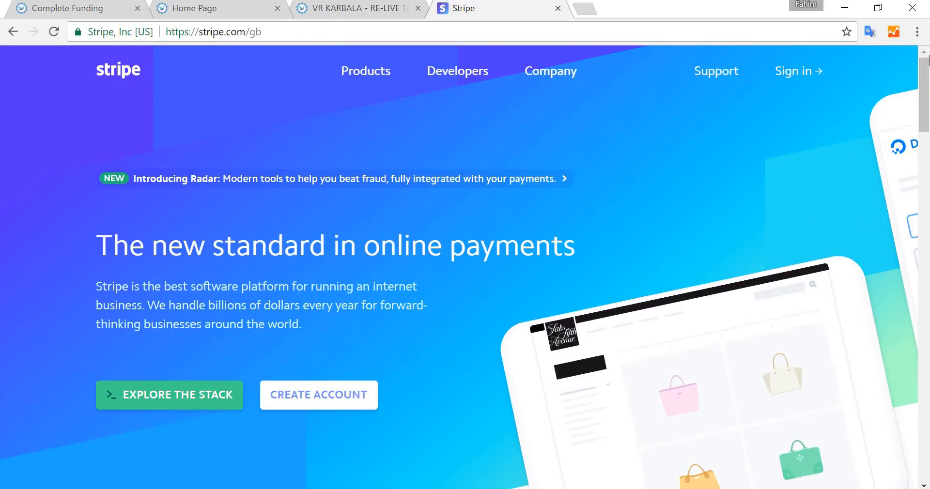
left_click_drag(928, 75, 928, 457)
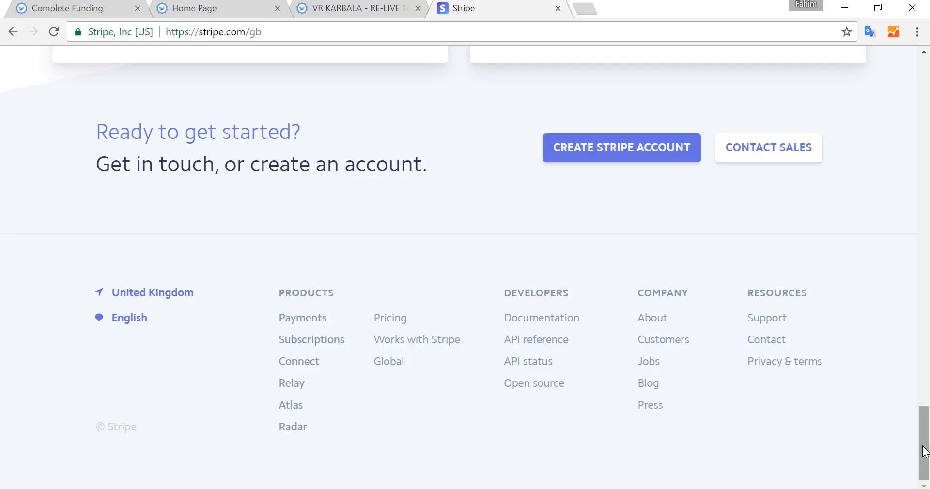
- Check Stripe's list of supported countries, then return to the campaign's Funding step tab
left_click(391, 361)
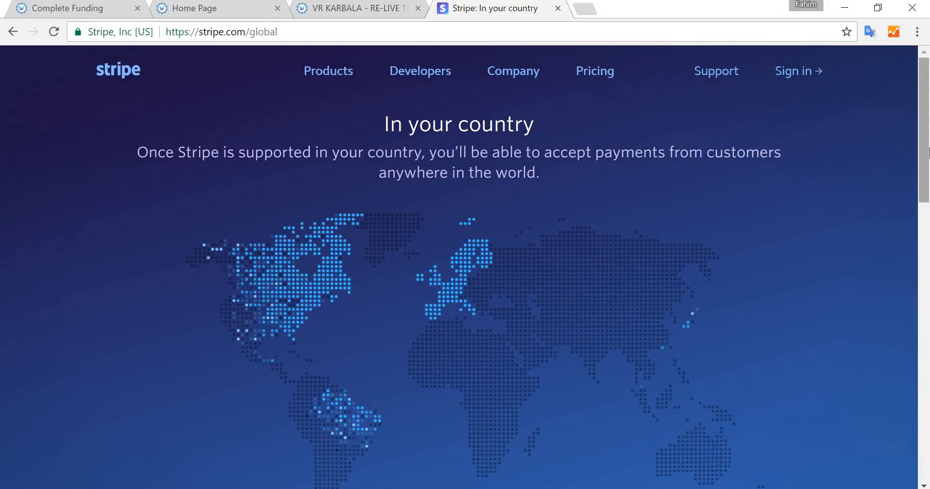
left_click_drag(928, 153, 928, 344)
left_click_drag(929, 345, 929, 348)
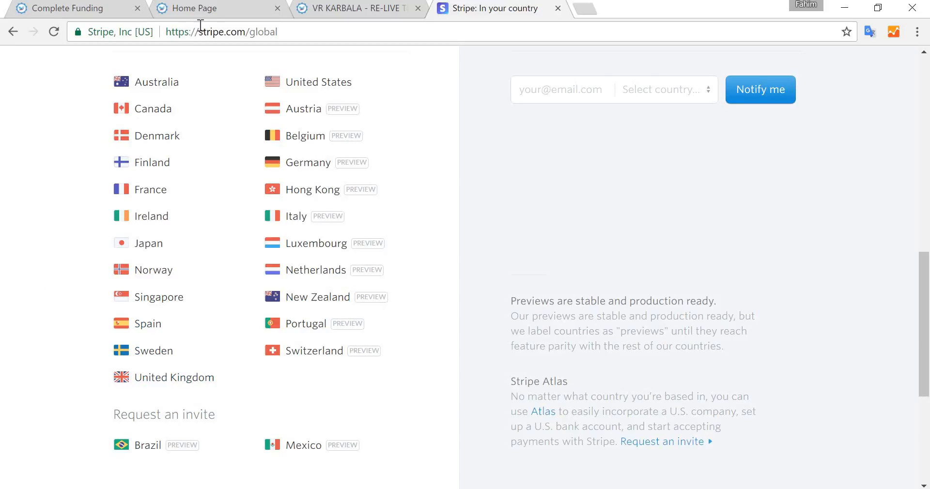
left_click(81, 11)
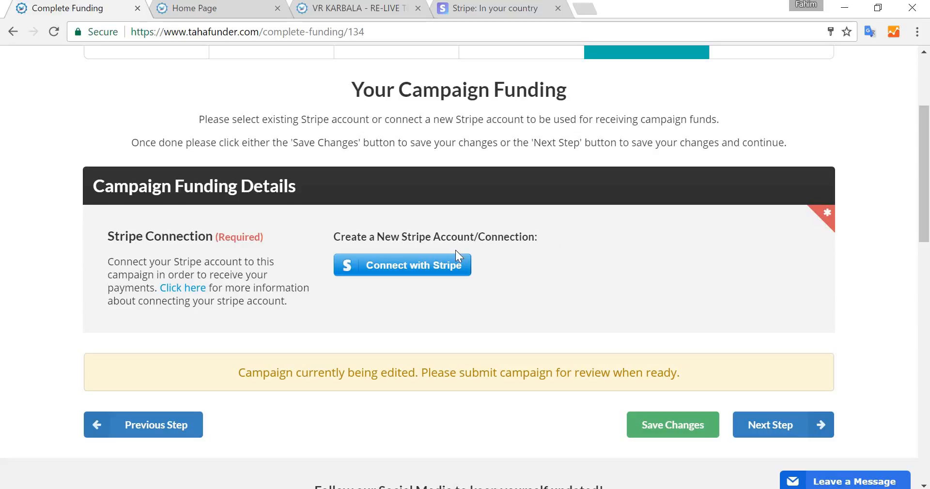
- Open the Connect with Stripe form, look over its account fields, and go back to the Funding step
left_click(419, 274)
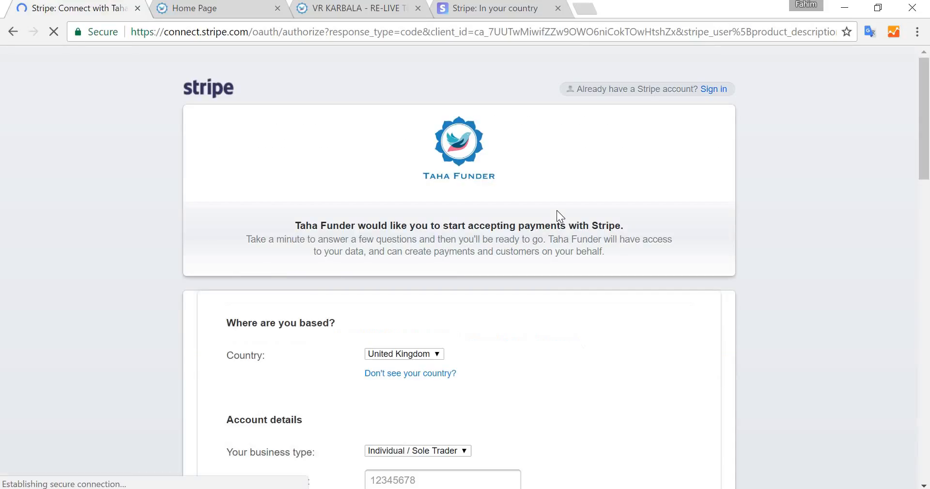
scroll(183, 191, "down", 7)
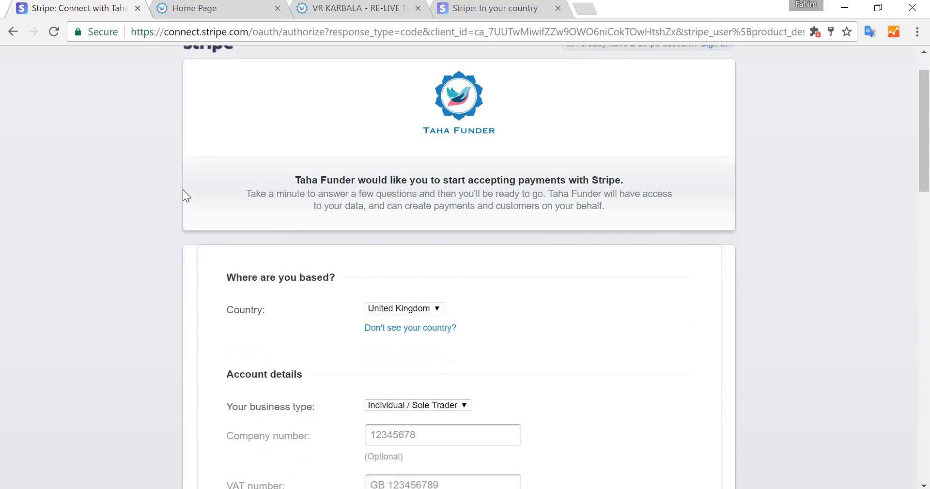
scroll(589, 221, "down", 7)
scroll(588, 220, "down", 8)
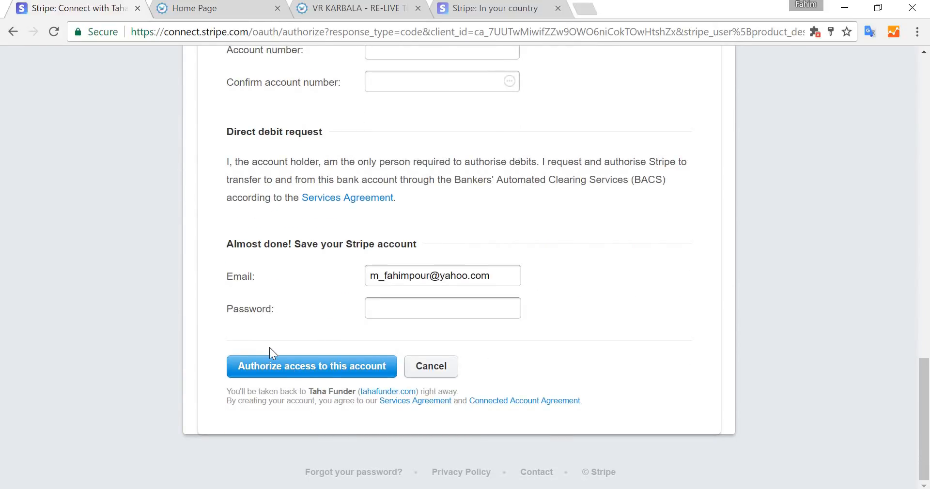
scroll(270, 353, "up", 20)
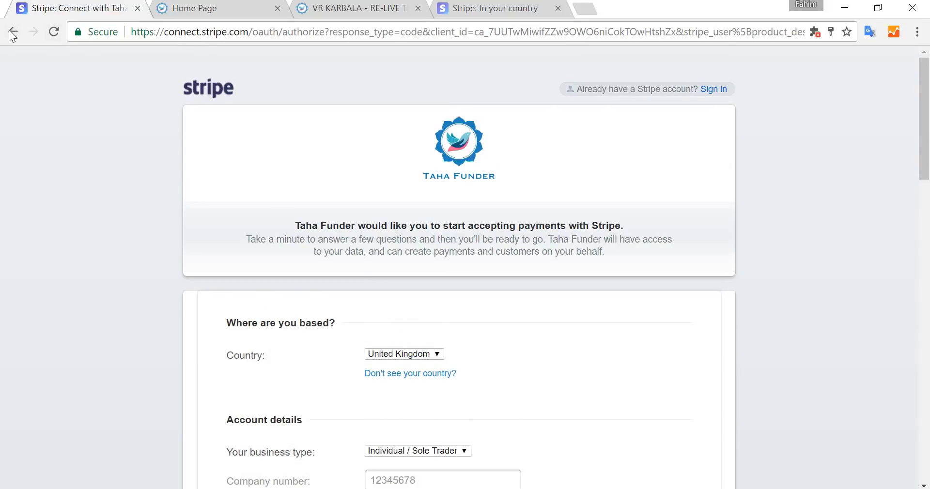
left_click(12, 33)
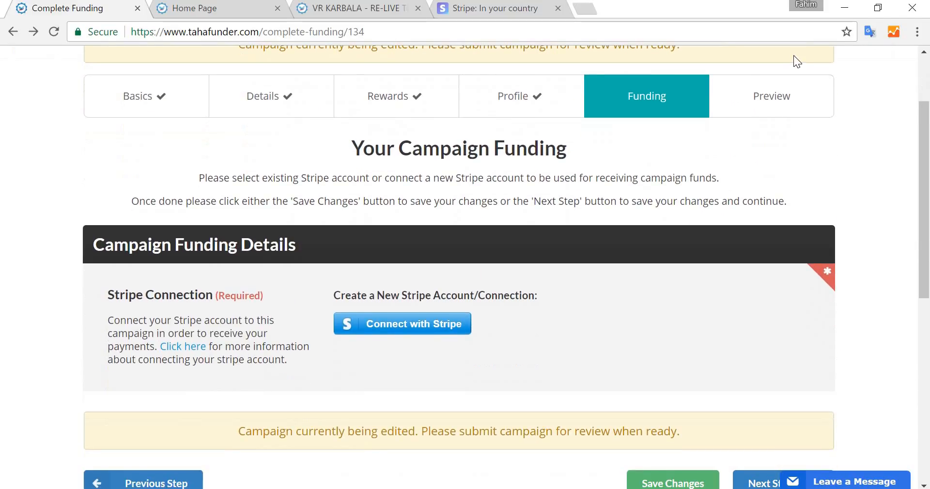
- Open the campaign's Preview step and scroll through the previewed campaign page
left_click(783, 83)
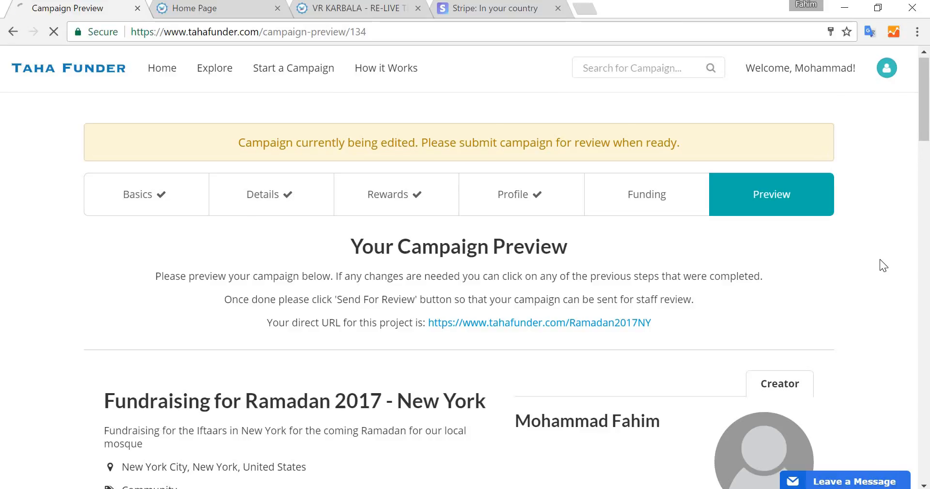
scroll(880, 260, "down", 10)
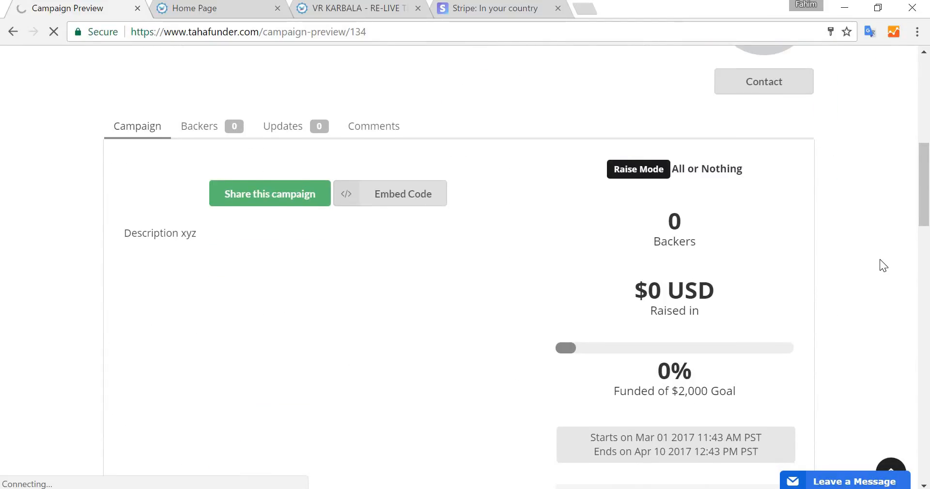
scroll(880, 262, "down", 2)
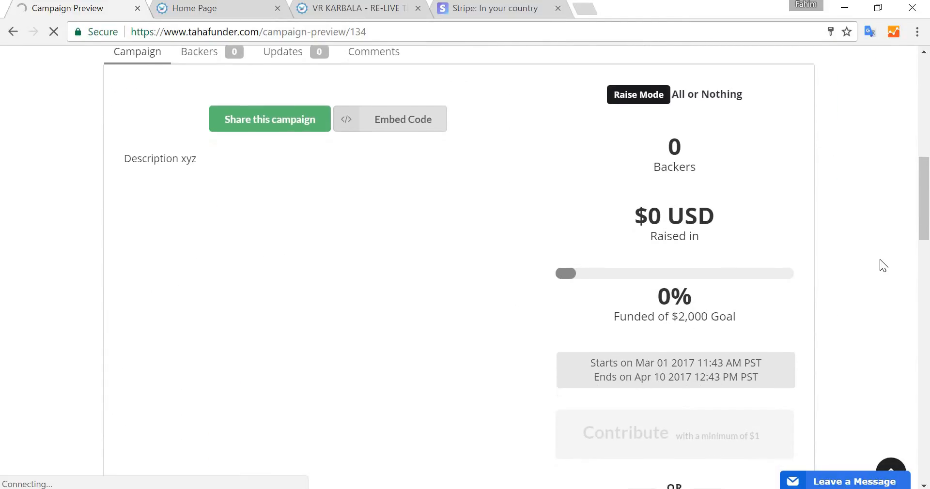
scroll(880, 260, "down", 4)
scroll(880, 260, "down", 4)
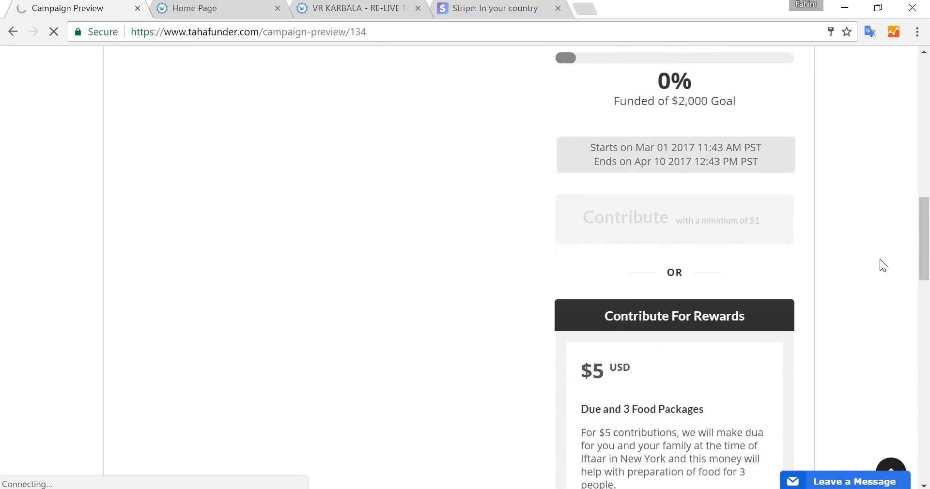
scroll(879, 260, "up", 13)
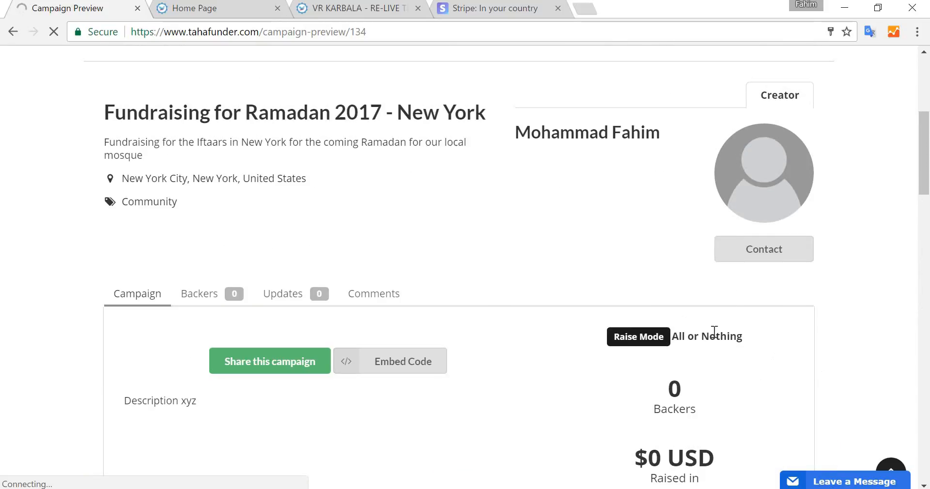
scroll(707, 329, "up", 6)
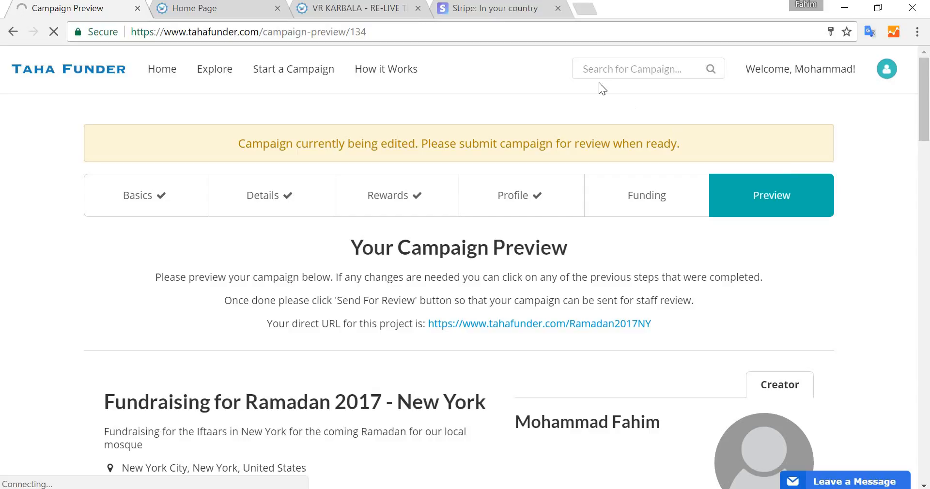
- Browse the VR KARBALA example campaign in its tab, reviewing its description, rewards, timeline and stretch goals
left_click(368, 13)
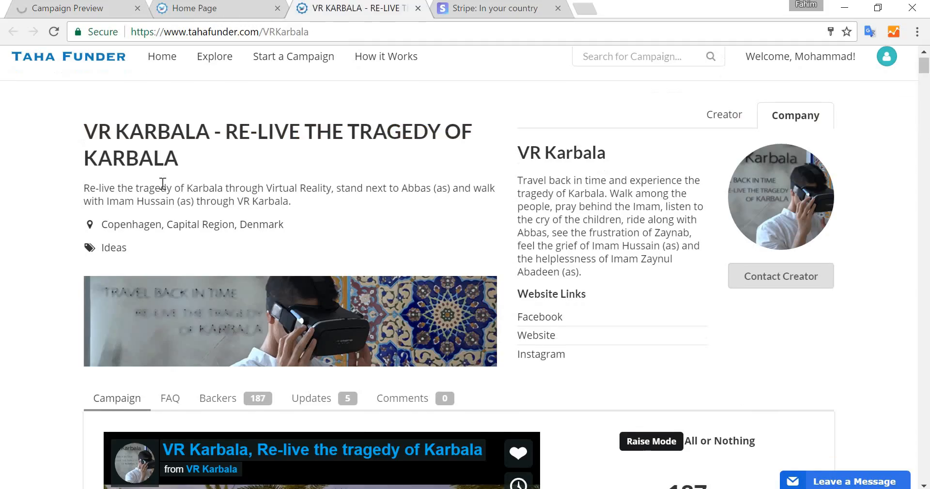
scroll(162, 182, "down", 2)
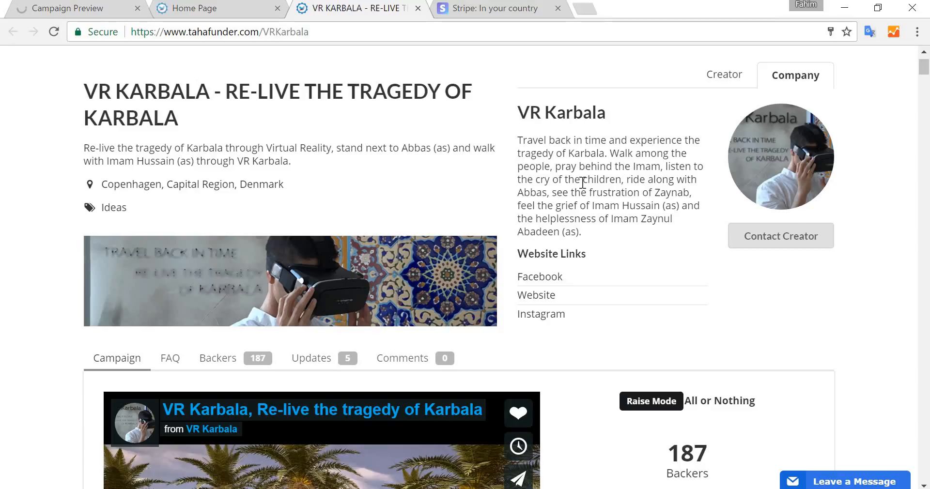
scroll(581, 184, "down", 2)
scroll(560, 184, "up", 3)
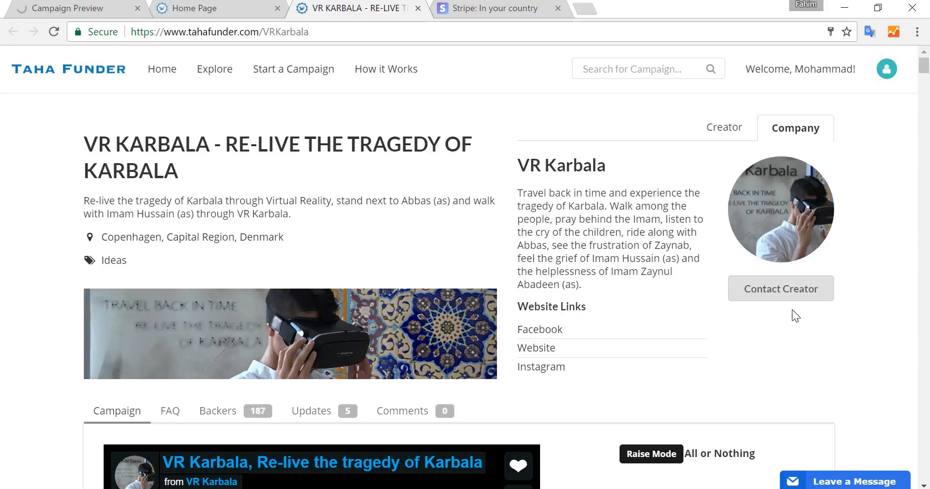
scroll(587, 354, "down", 10)
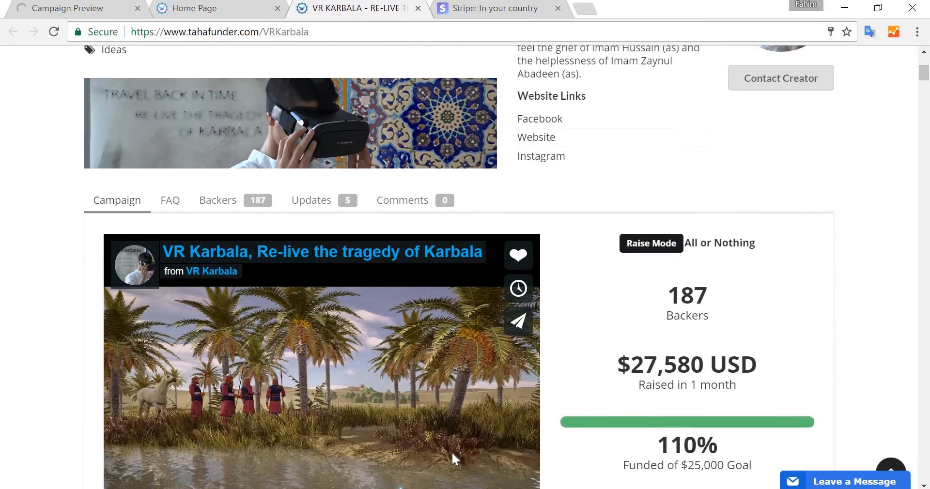
scroll(452, 457, "down", 7)
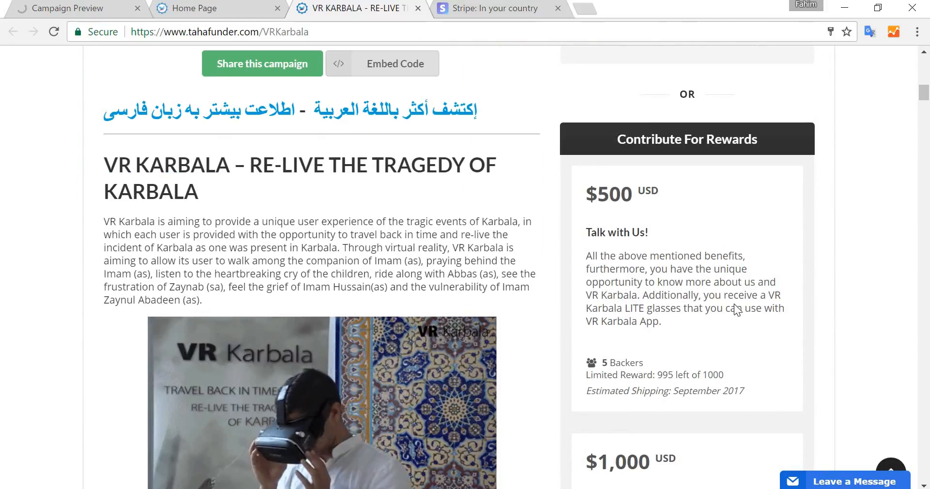
scroll(736, 310, "down", 1)
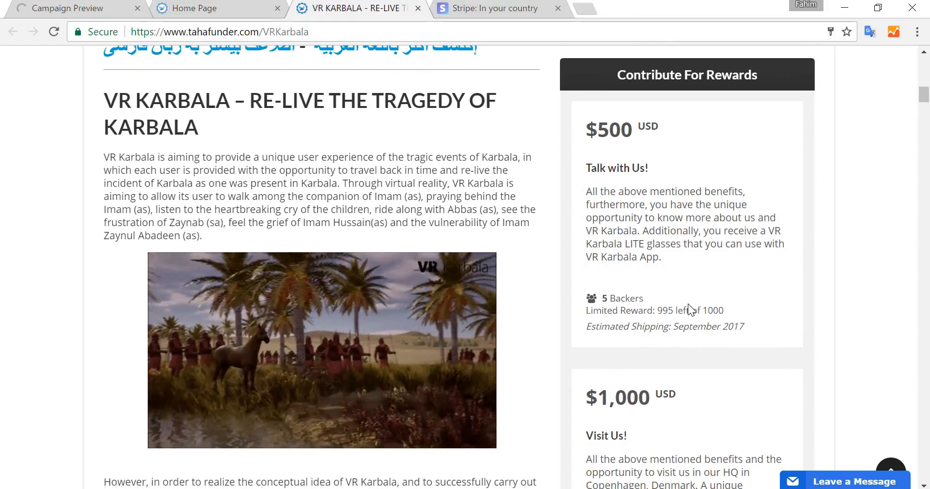
scroll(332, 155, "down", 3)
scroll(331, 152, "up", 3)
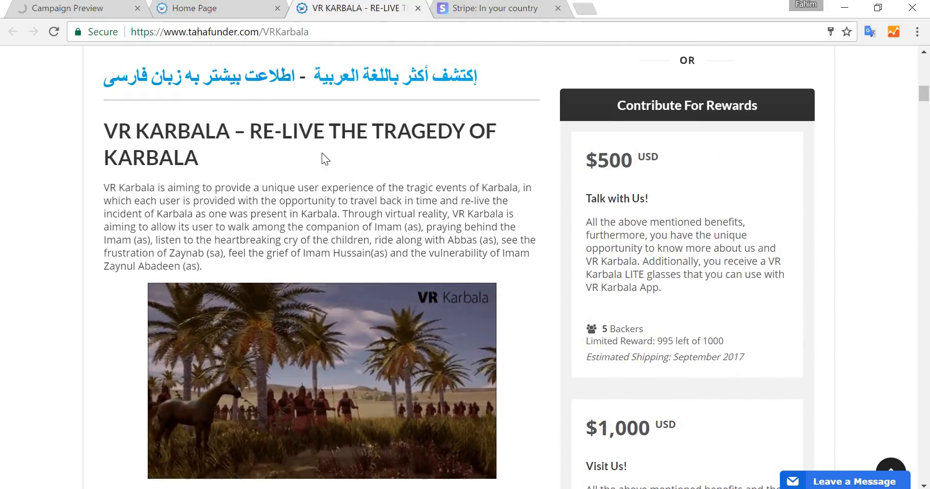
scroll(324, 160, "down", 2)
scroll(344, 187, "down", 1)
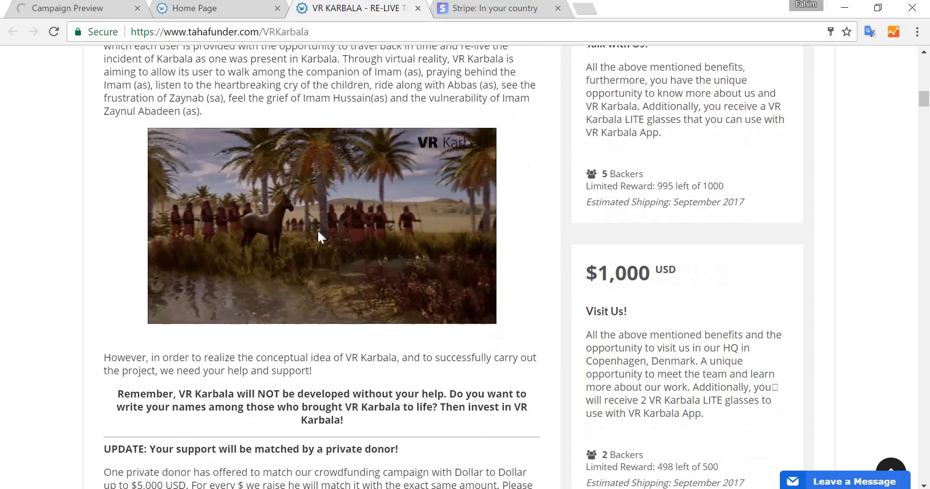
scroll(360, 273, "down", 3)
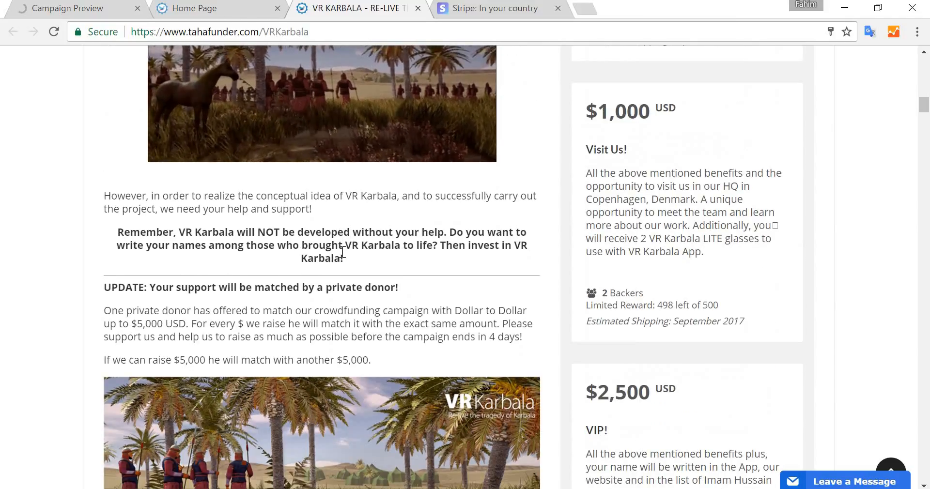
scroll(343, 251, "down", 6)
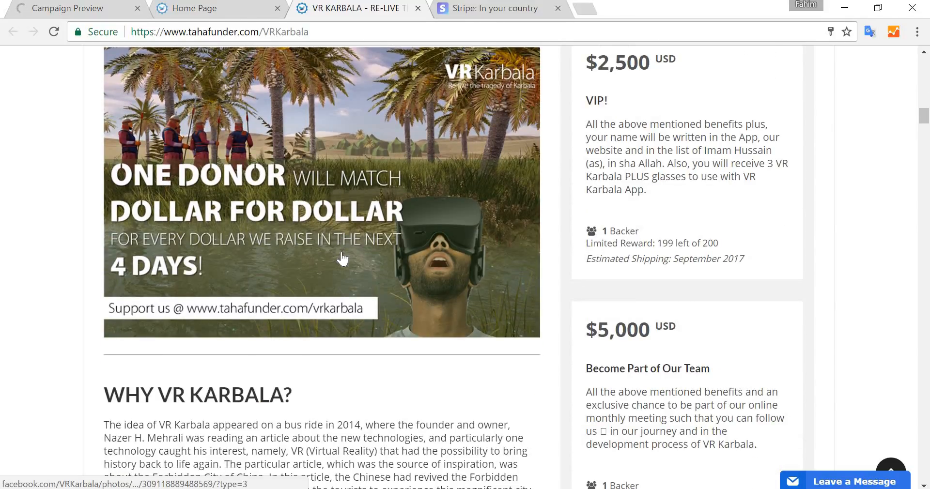
scroll(342, 257, "down", 17)
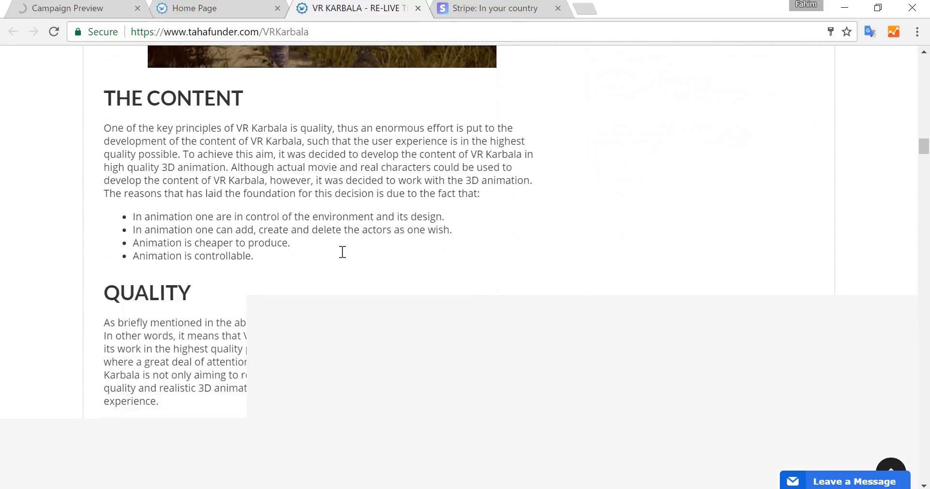
scroll(343, 252, "down", 9)
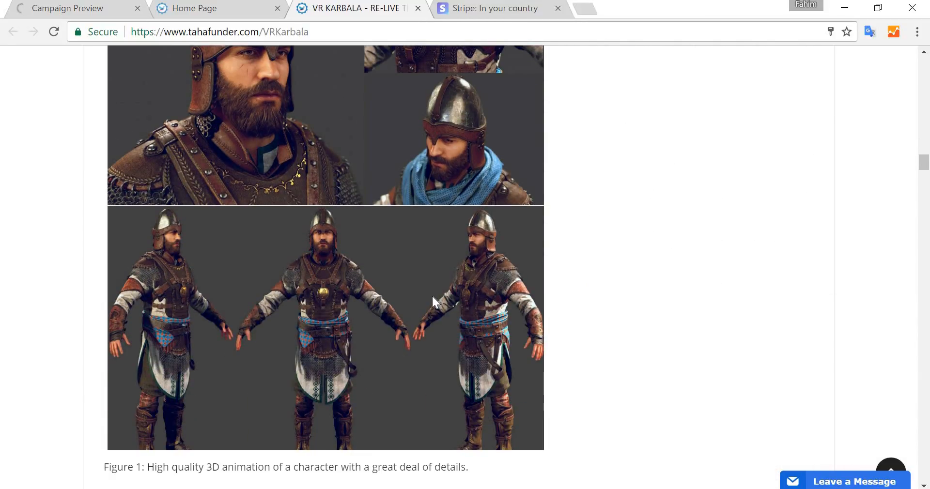
scroll(432, 301, "down", 10)
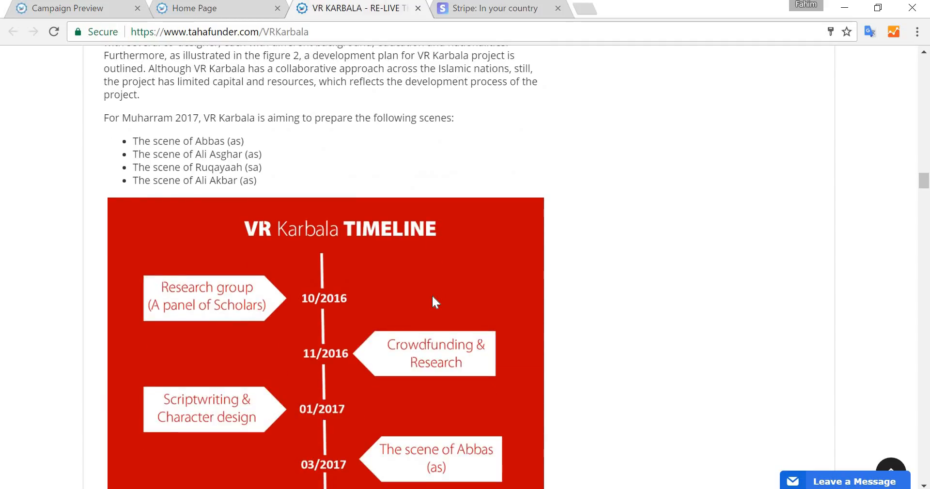
scroll(433, 301, "down", 2)
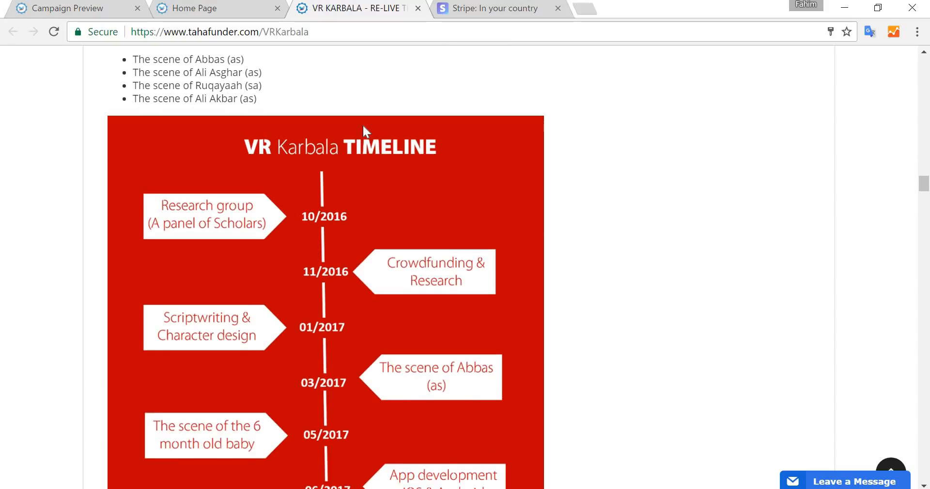
scroll(321, 172, "down", 1)
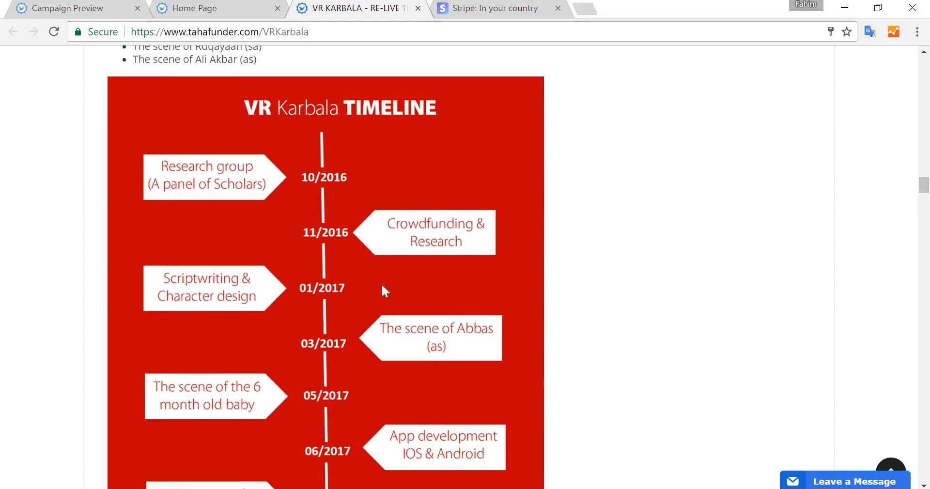
scroll(459, 246, "down", 1)
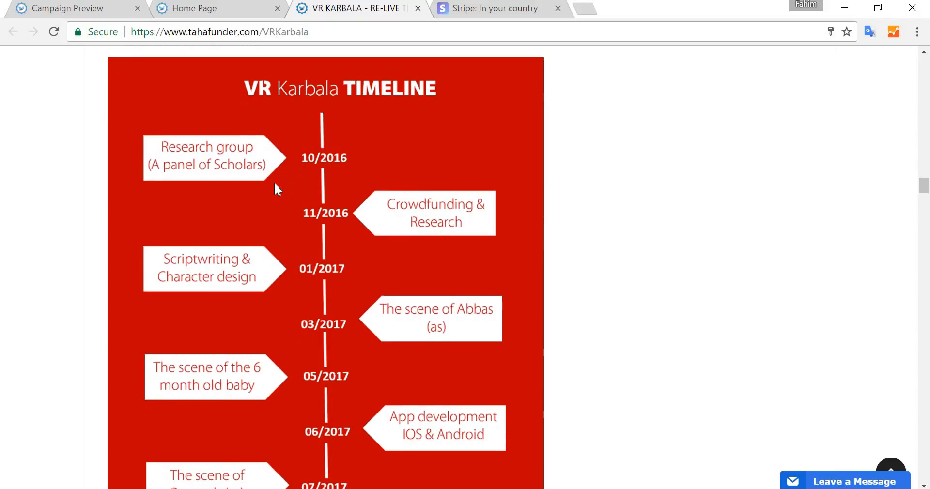
scroll(325, 263, "down", 5)
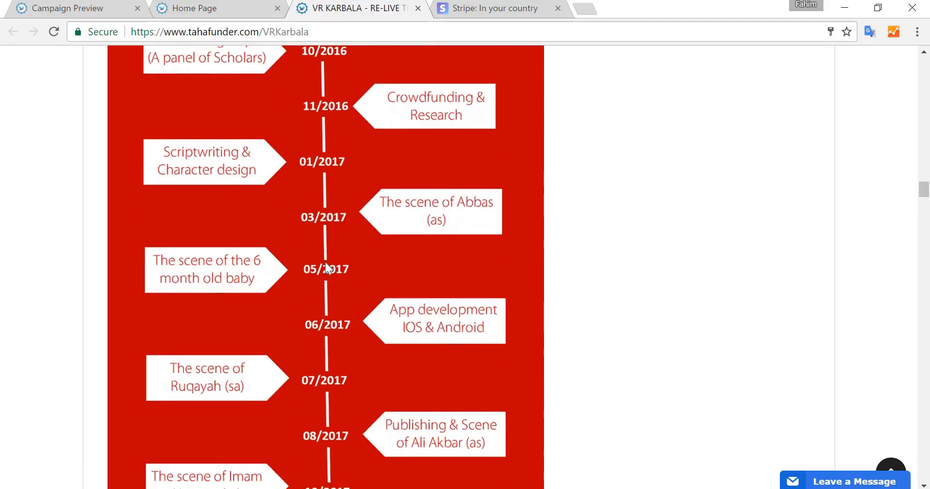
scroll(326, 265, "down", 10)
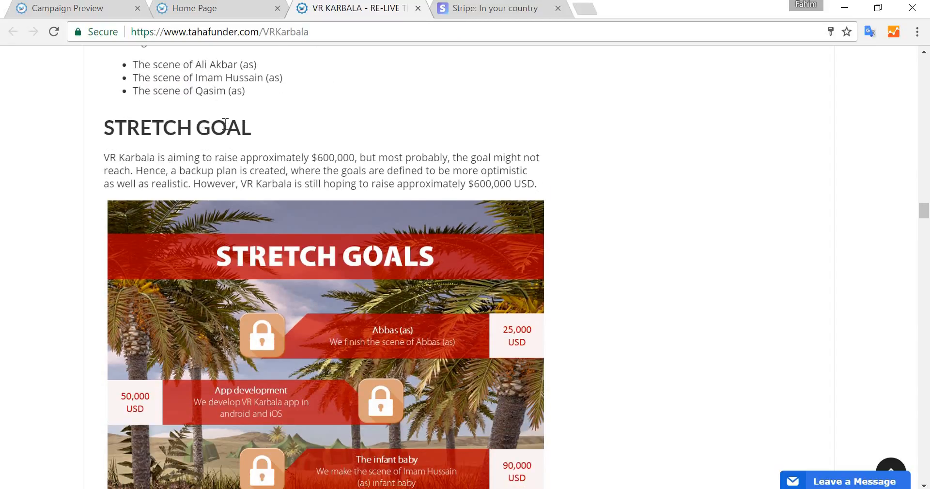
scroll(421, 255, "down", 3)
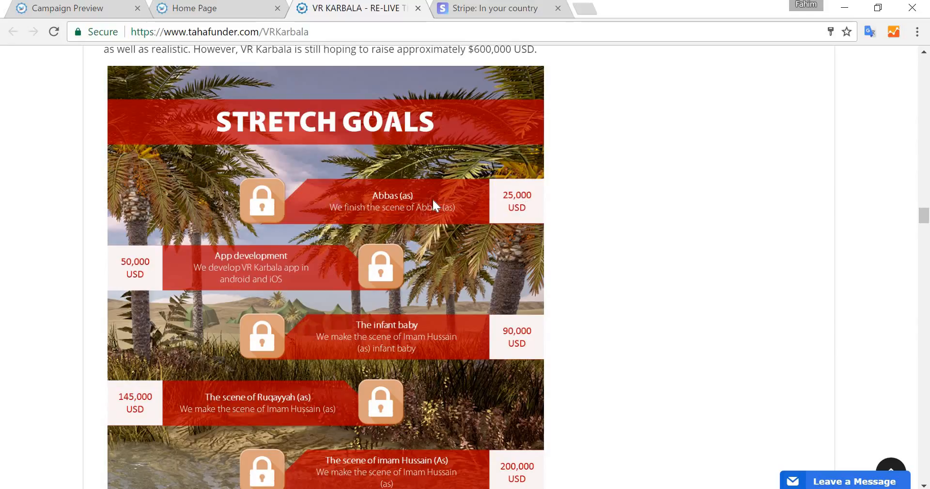
scroll(251, 169, "down", 2)
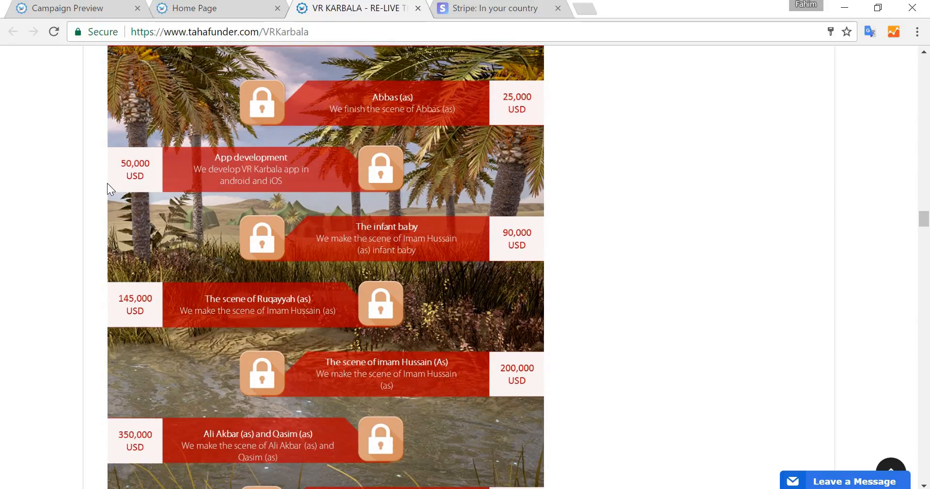
scroll(484, 204, "down", 2)
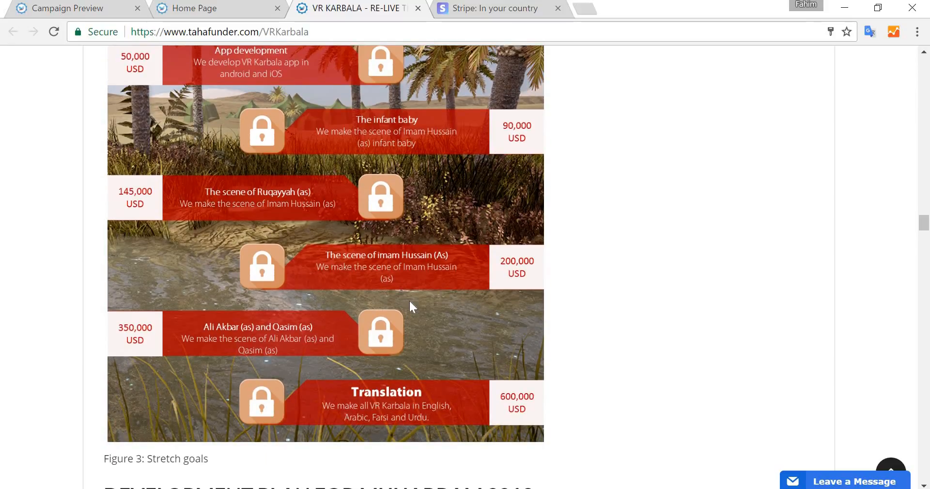
- Scroll through the rest of the VR KARBALA campaign page, from stretch goals to risks and FAQ, and return to the top
scroll(410, 306, "down", 4)
scroll(409, 303, "down", 7)
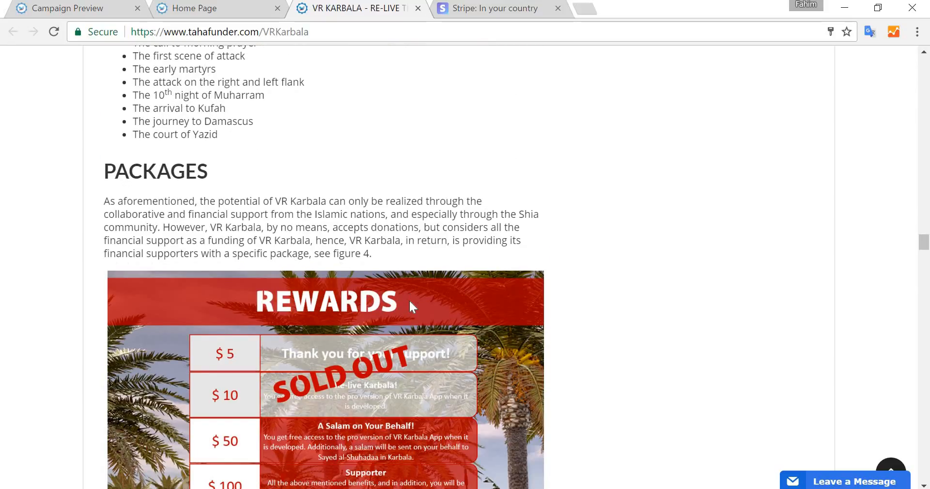
scroll(410, 301, "down", 3)
scroll(409, 300, "down", 6)
scroll(729, 254, "down", 9)
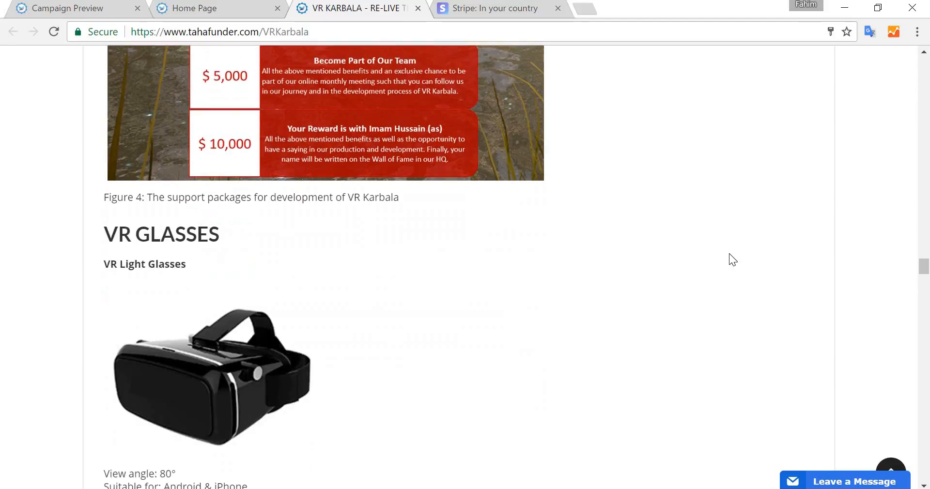
scroll(728, 254, "down", 13)
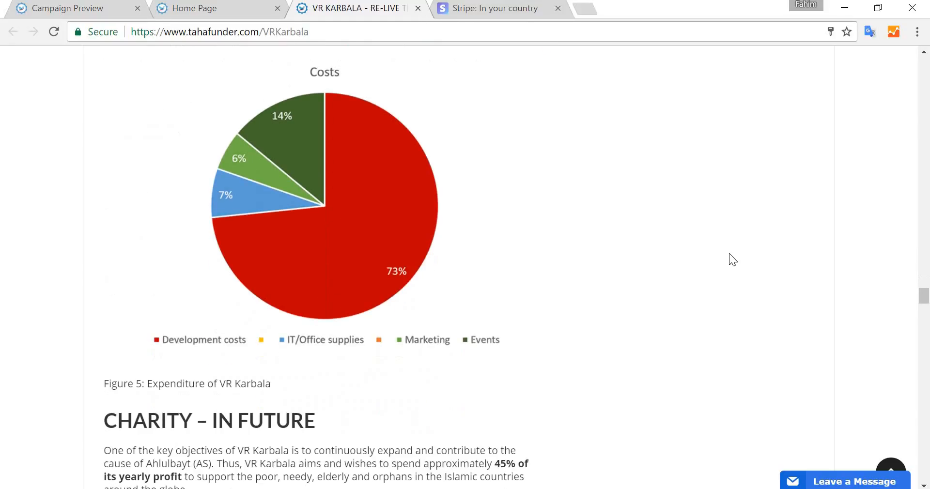
scroll(475, 205, "down", 17)
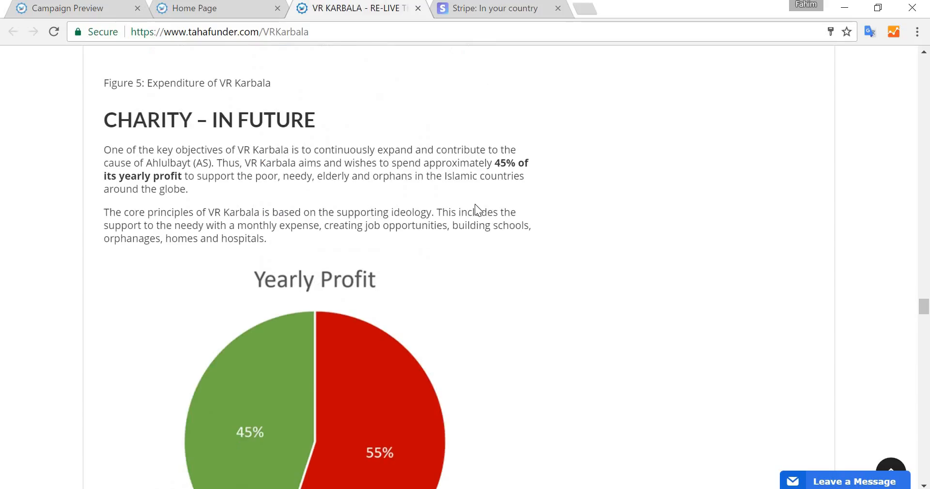
scroll(476, 205, "down", 5)
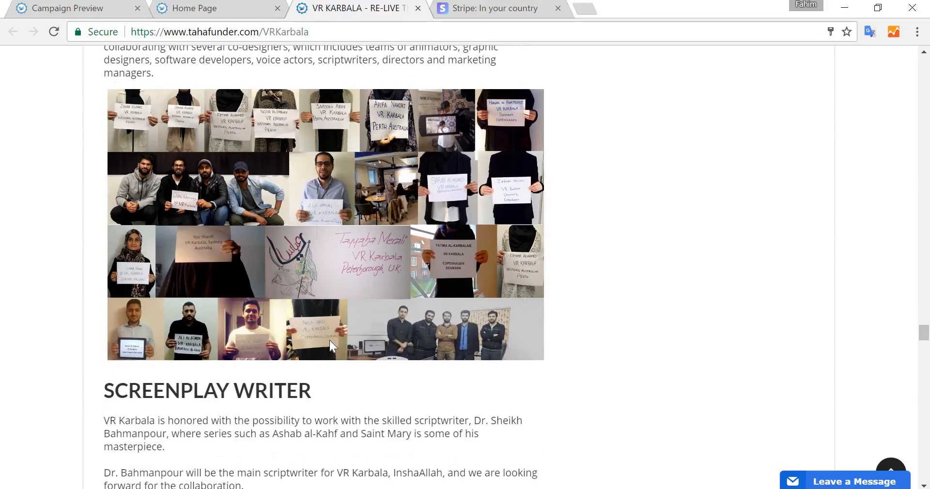
scroll(293, 245, "down", 4)
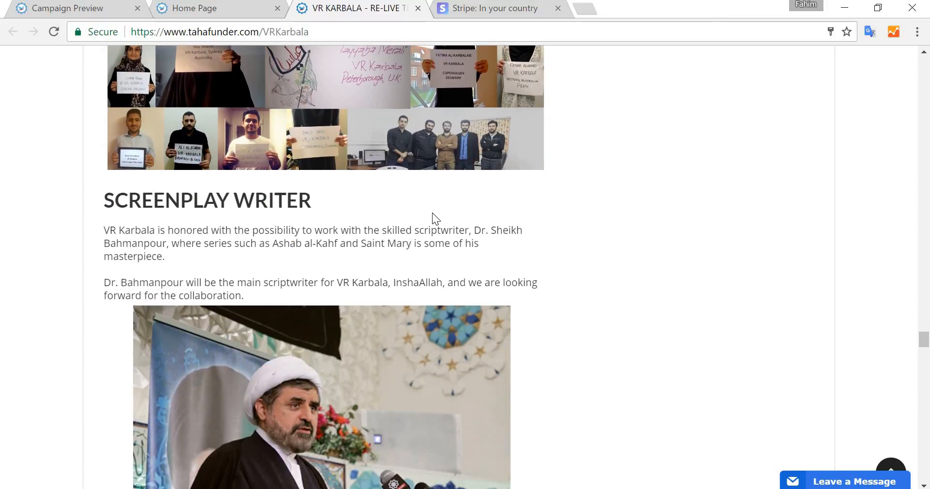
scroll(432, 214, "down", 7)
scroll(432, 213, "down", 19)
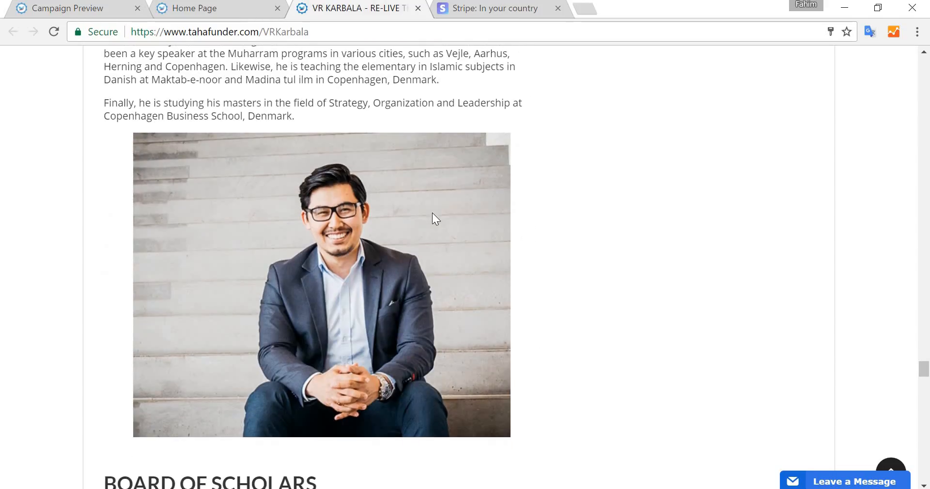
scroll(432, 213, "down", 17)
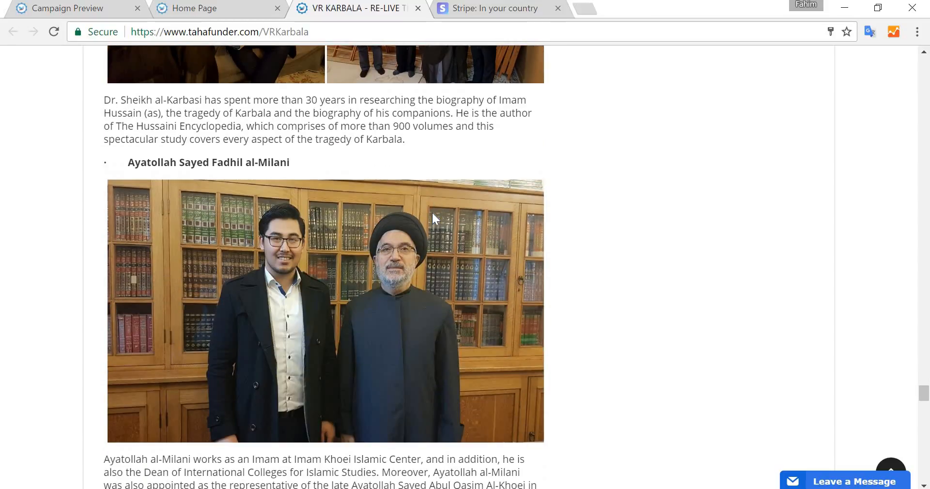
scroll(432, 213, "down", 10)
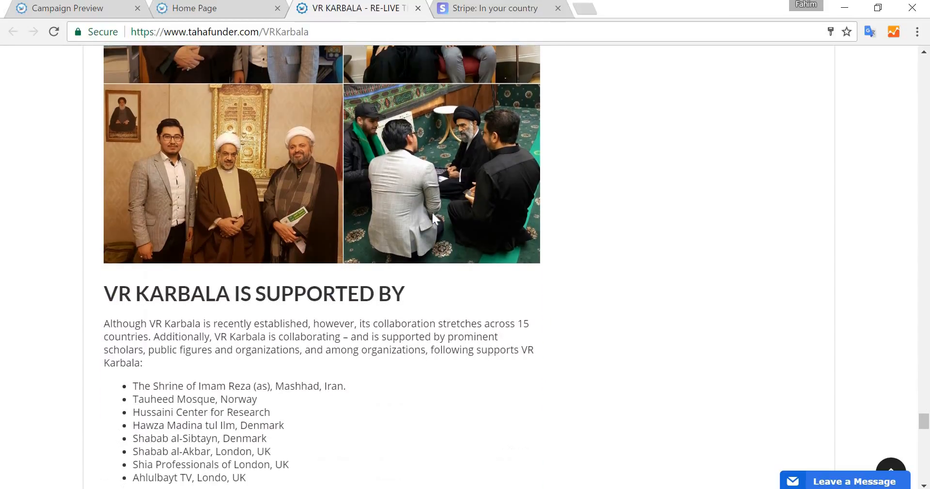
scroll(432, 213, "down", 12)
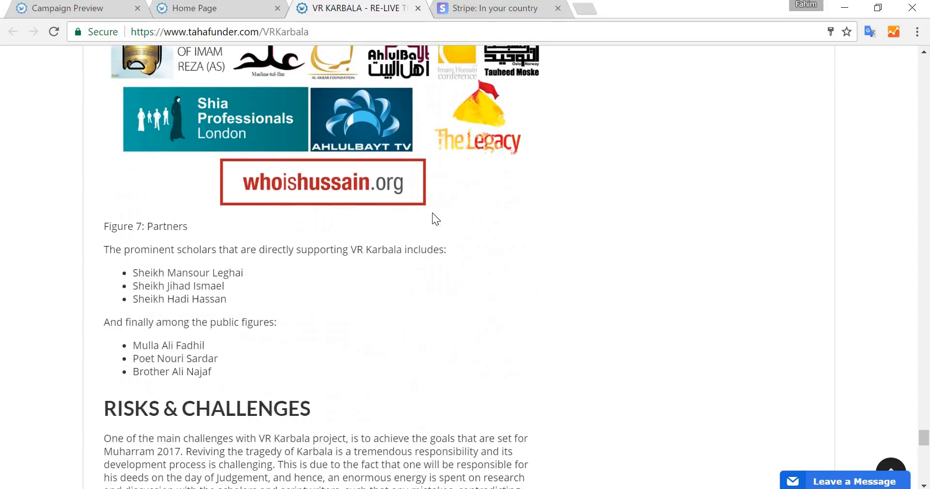
scroll(433, 213, "up", 4)
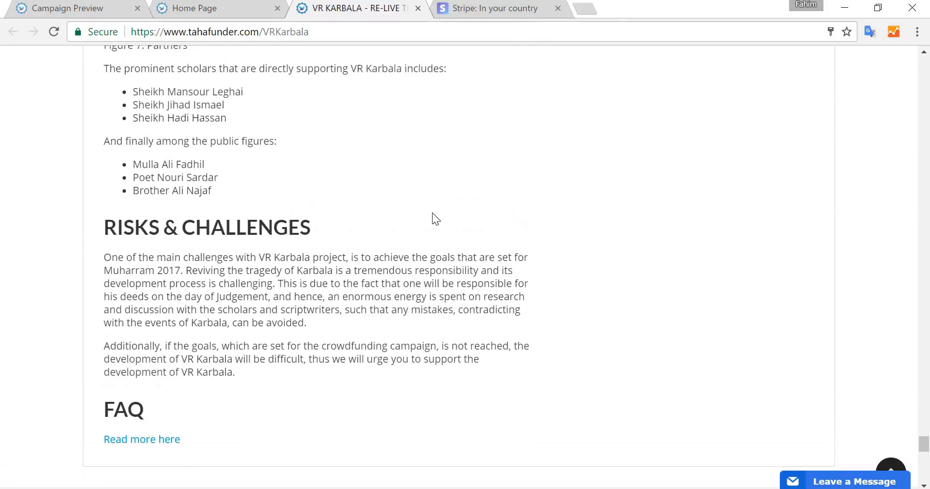
scroll(539, 246, "up", 3)
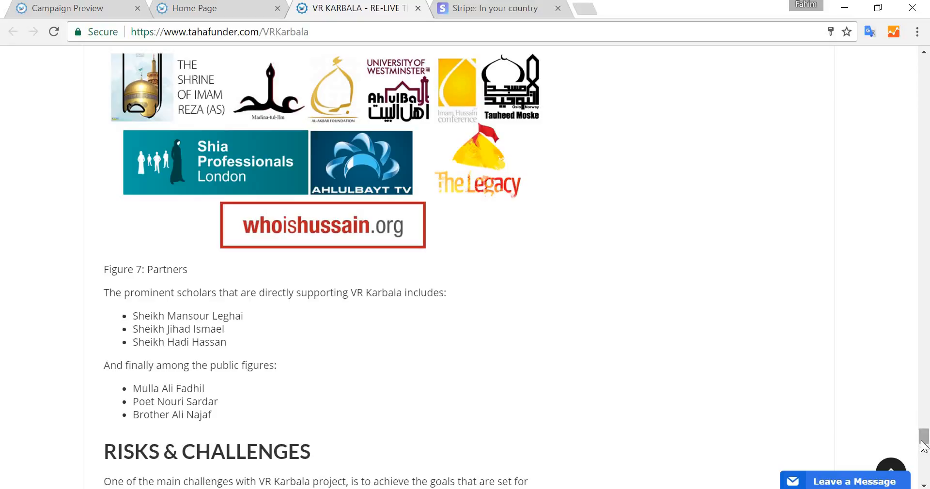
left_click_drag(924, 435, 923, 387)
left_click_drag(923, 435, 926, 61)
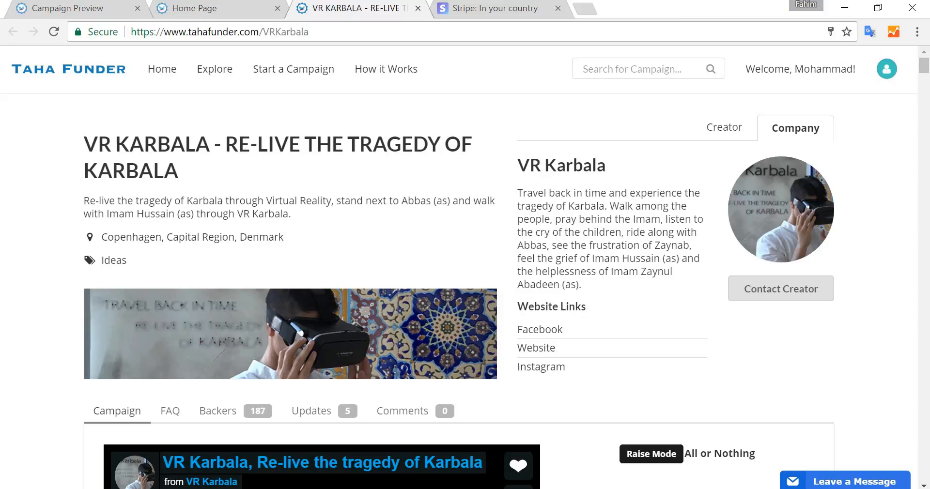
- Open a new tab, go to Google and search for thunderclap
left_click(585, 8)
type("gppg")
key("BackSpace")
key("BackSpace")
key("BackSpace")
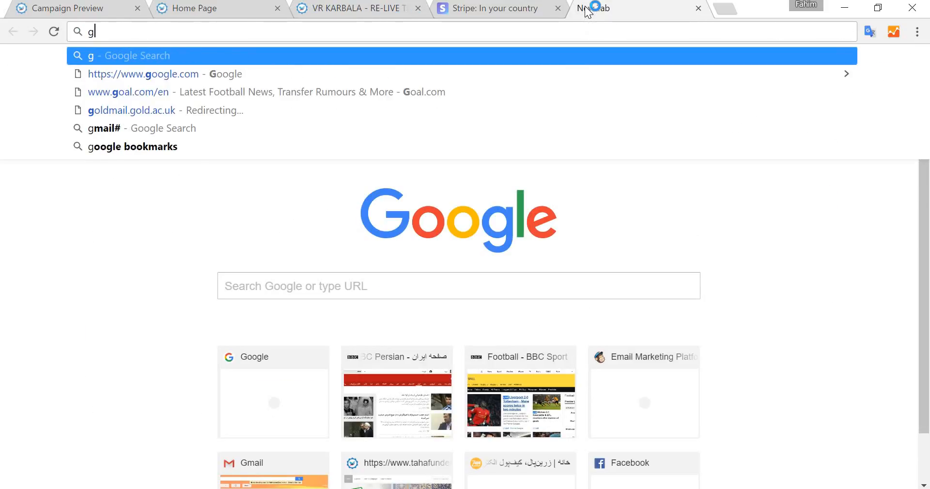
type("oogle.com")
key("Return")
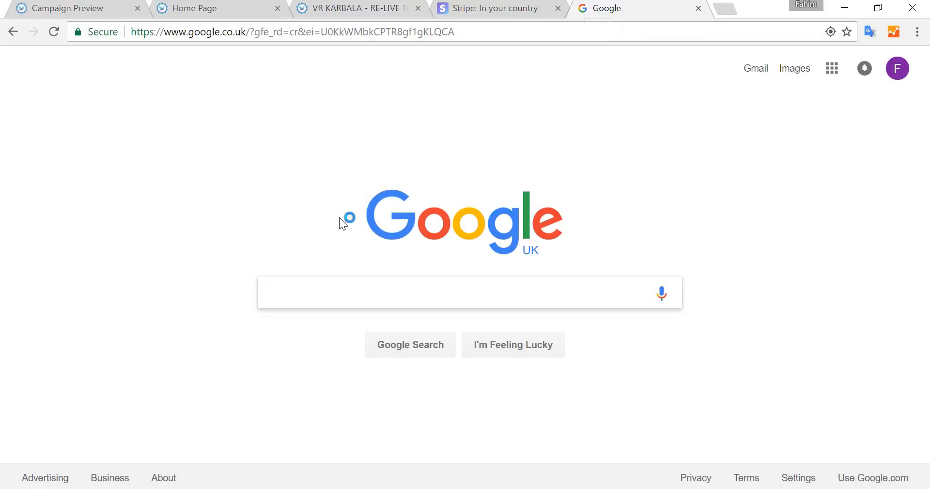
type("thunder")
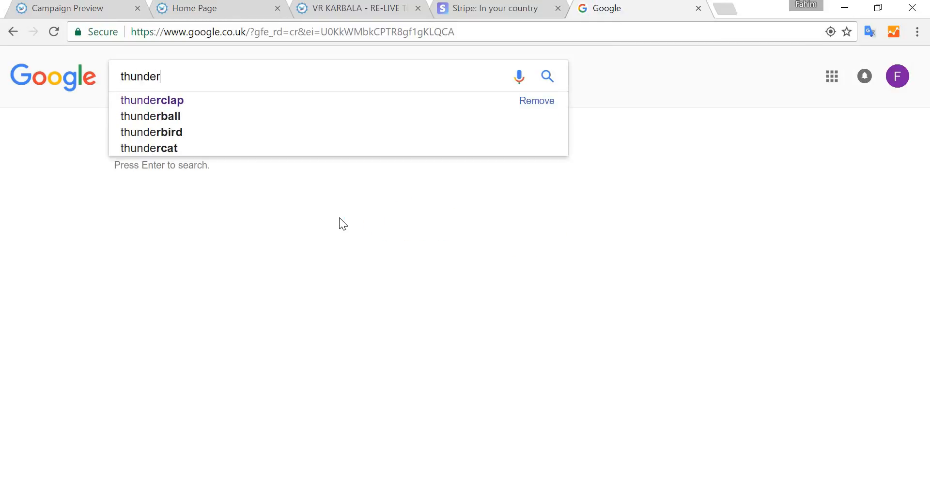
type("clap")
key("Return")
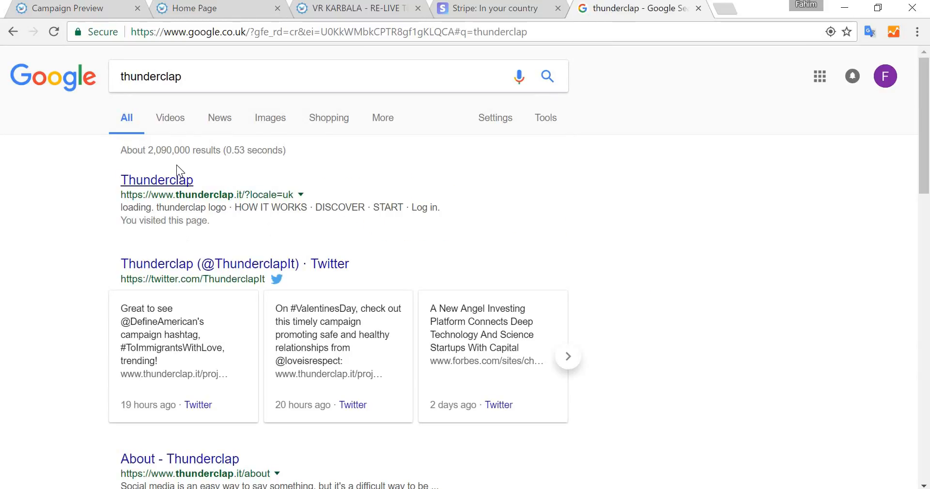
- Open the Thunderclap site and browse its featured, trending and ending-soon campaigns before returning to the top
left_click(160, 180)
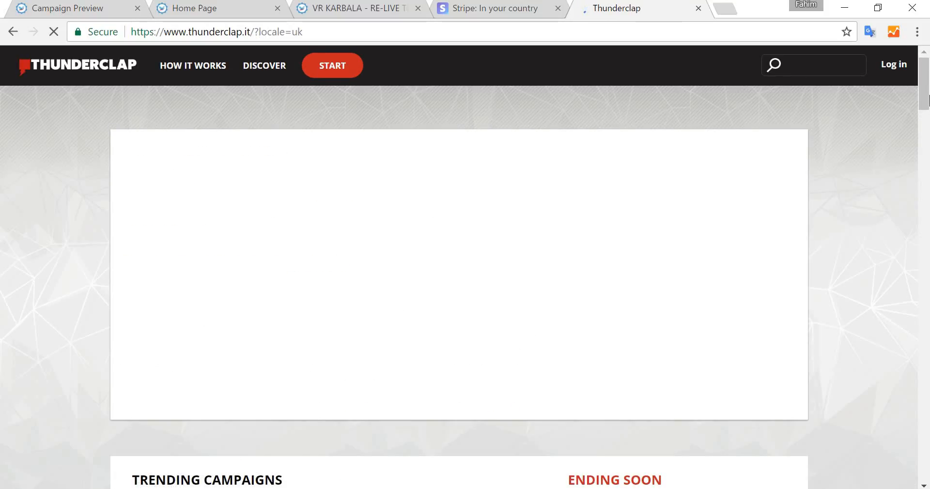
scroll(927, 108, "down", 7)
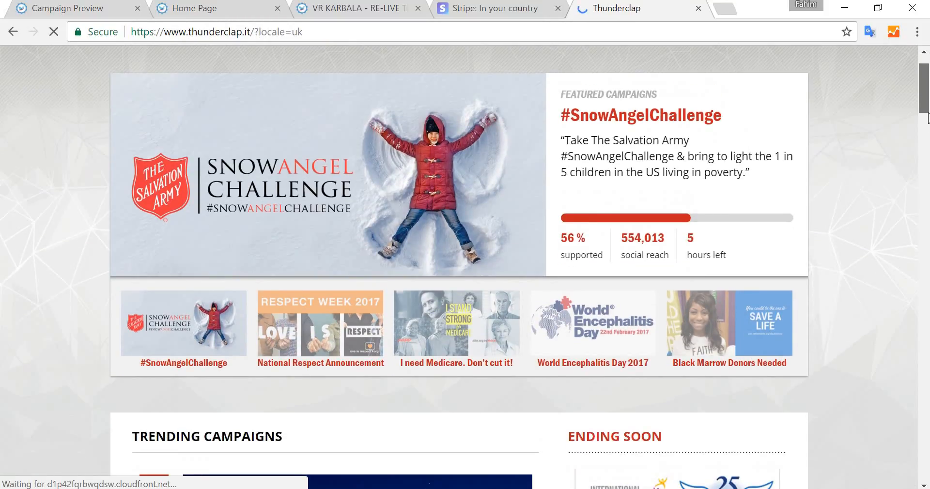
scroll(927, 77, "up", 7)
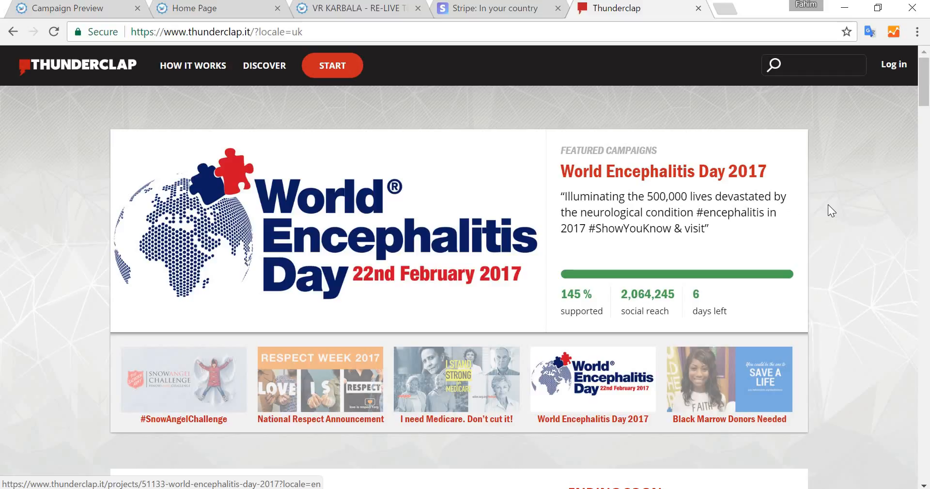
scroll(828, 208, "down", 1)
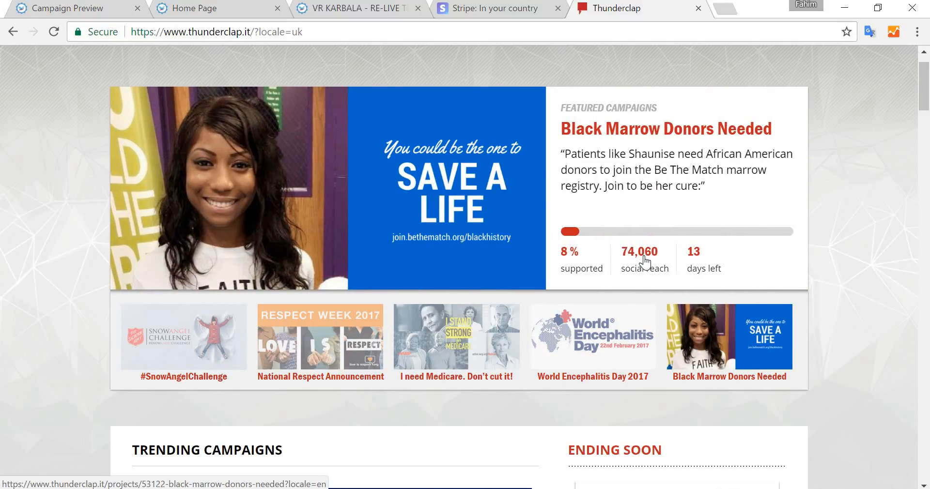
scroll(811, 183, "down", 4)
scroll(812, 185, "down", 19)
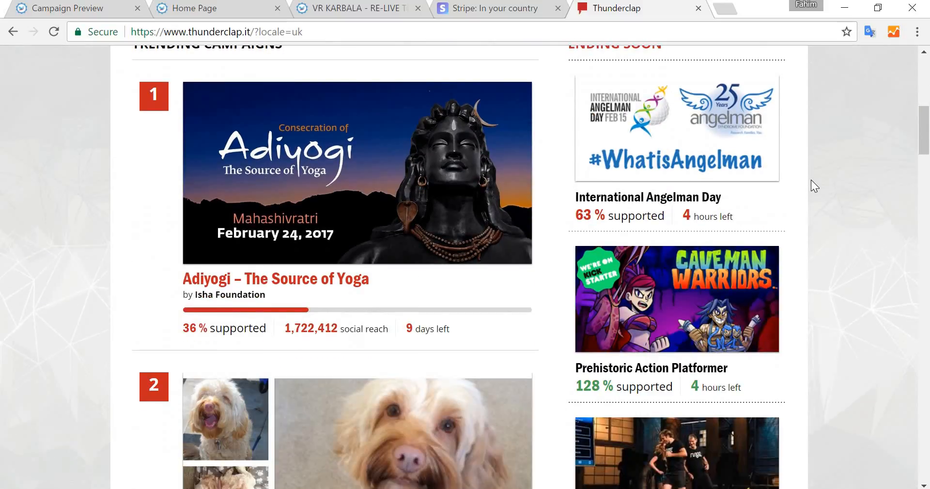
scroll(349, 344, "down", 15)
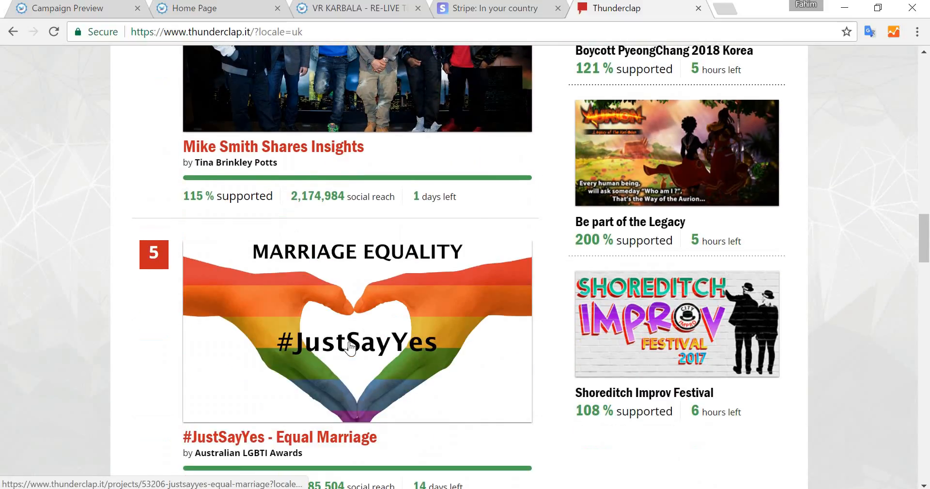
scroll(349, 347, "down", 9)
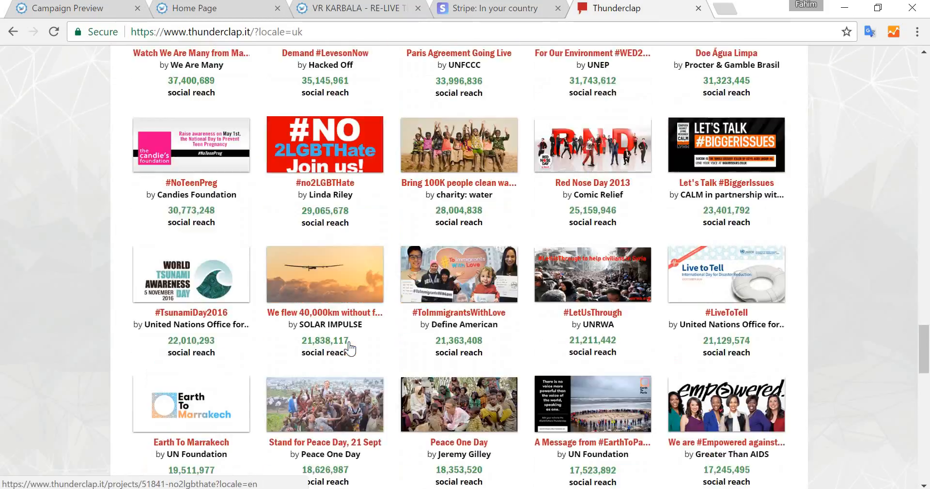
left_click(926, 57)
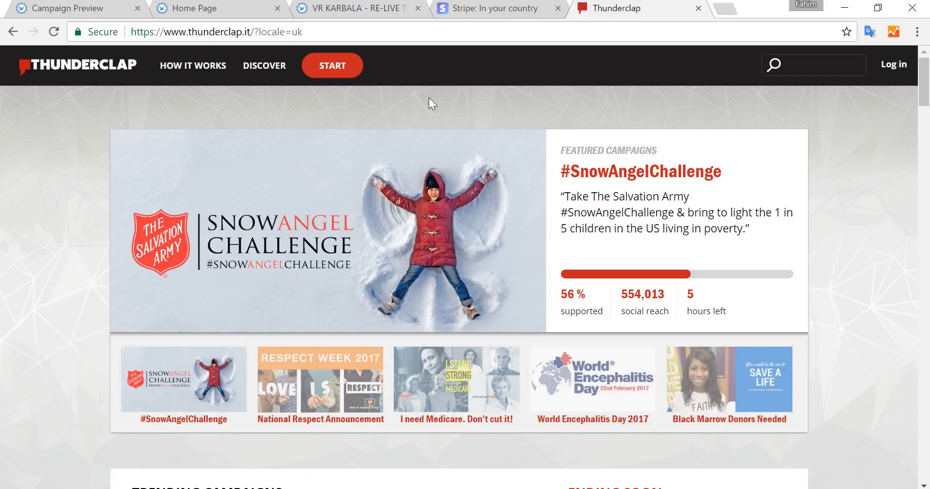
- Close the Thunderclap and Stripe country tabs, returning to the VR KARBALA campaign page
key("ctrl+w")
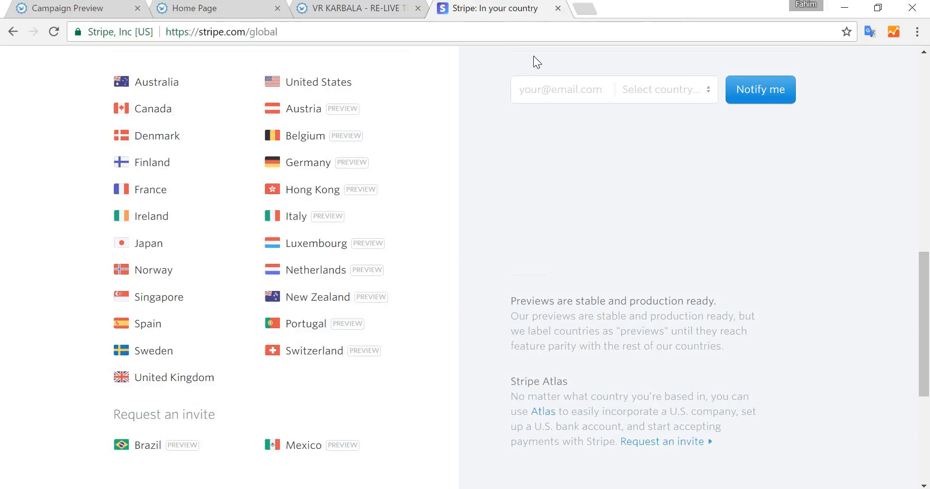
key("ctrl+w")
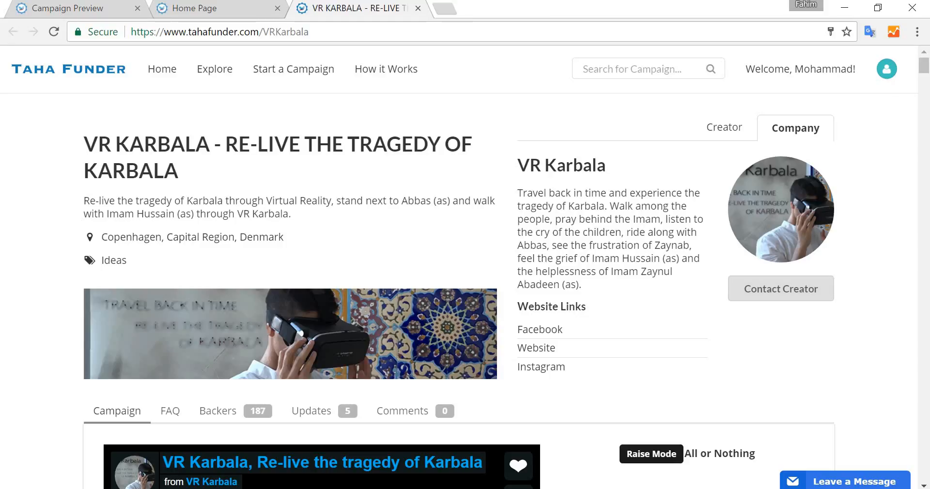
left_click(702, 488)
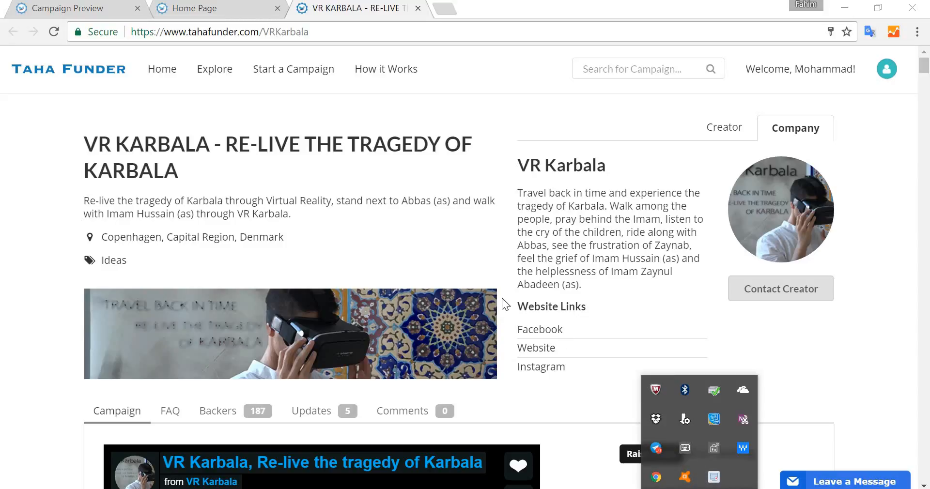
left_click(714, 477)
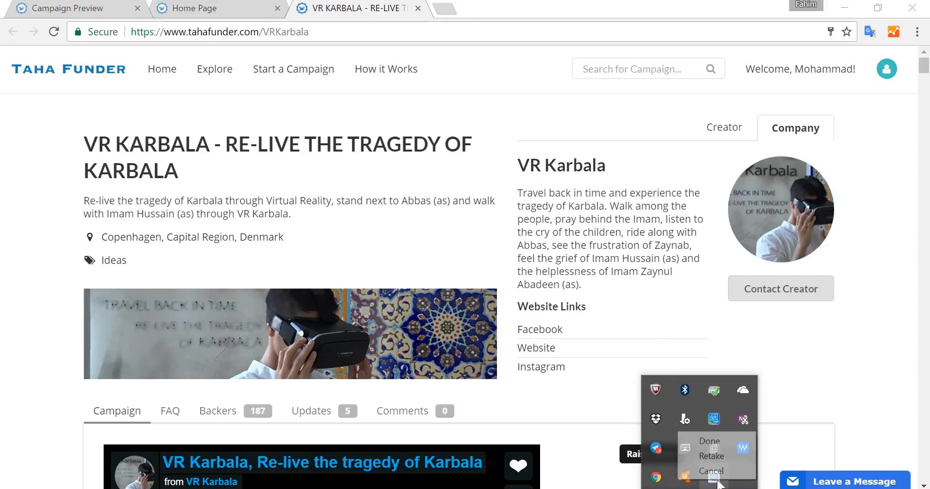